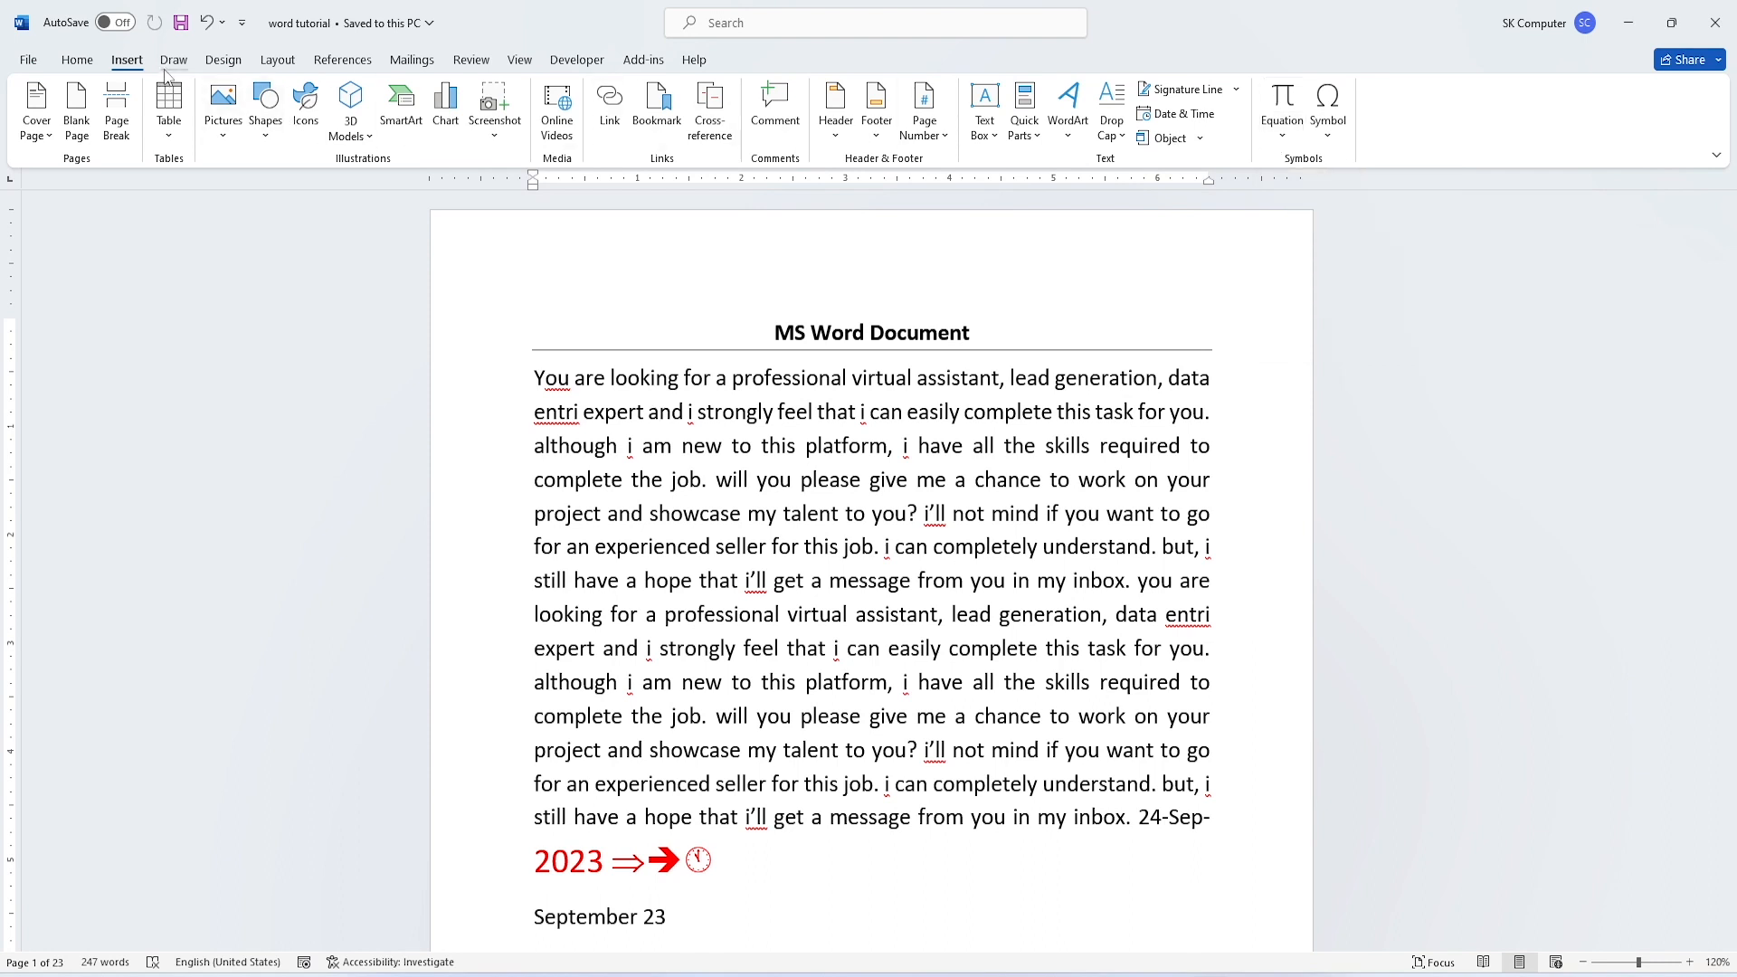
left_click(278, 60)
left_click(1282, 131)
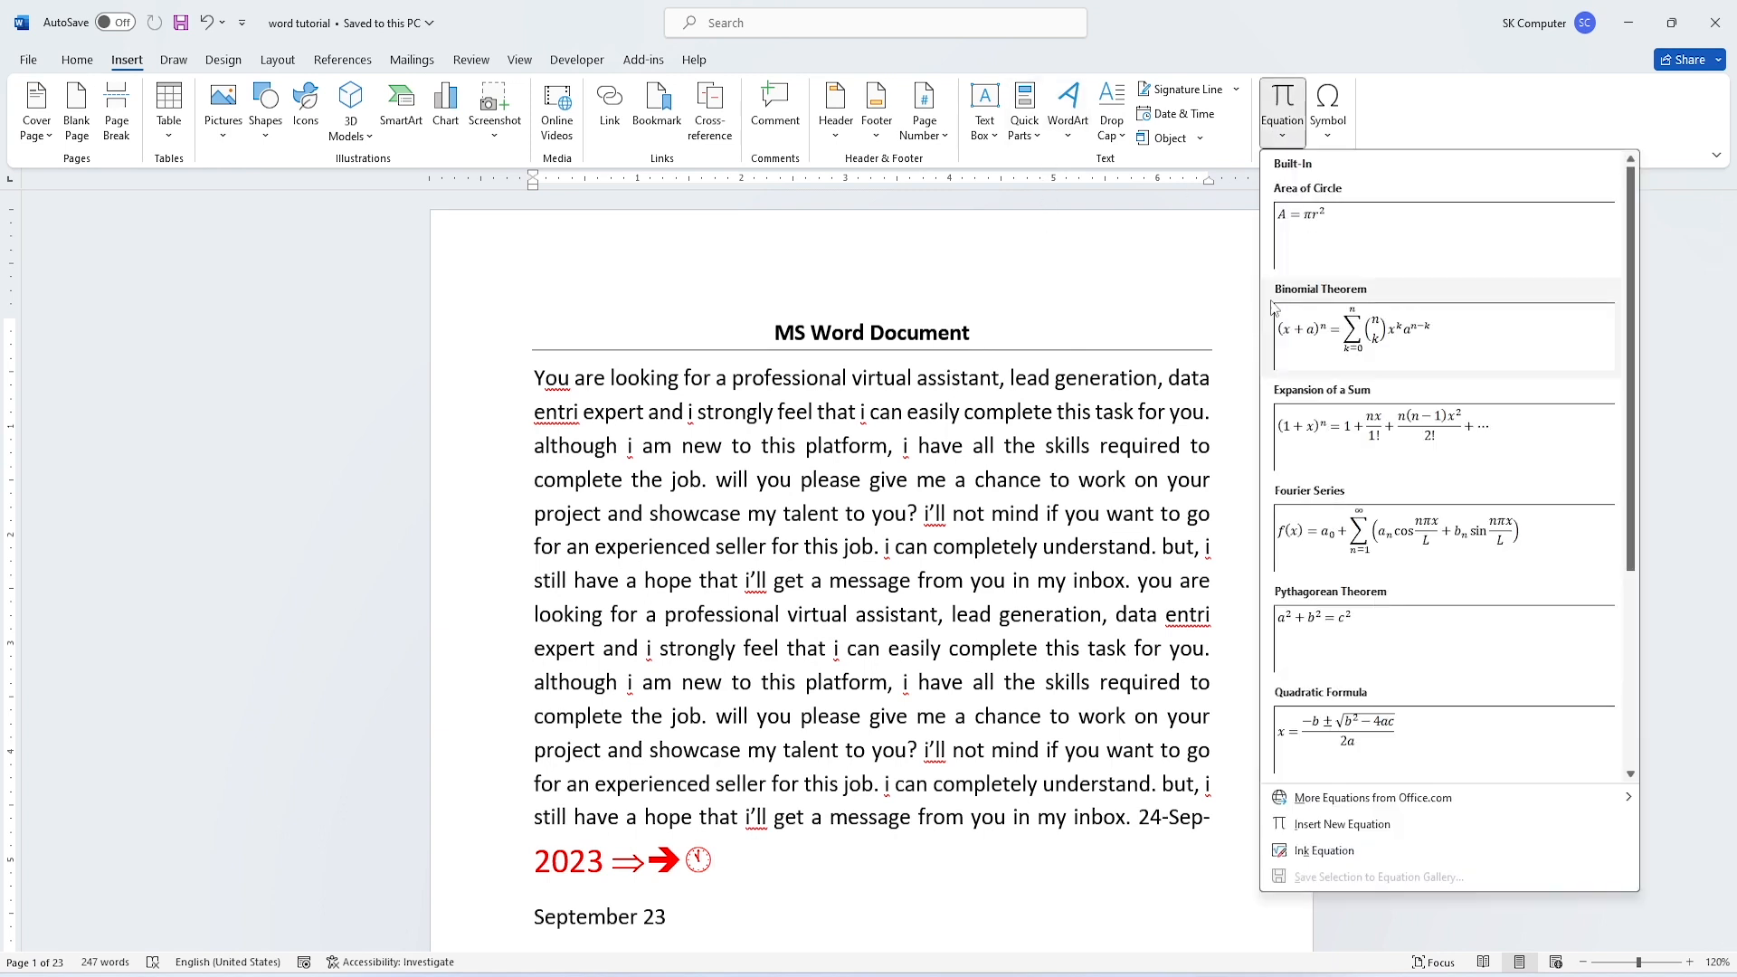
scroll(1360, 385, "down", 3)
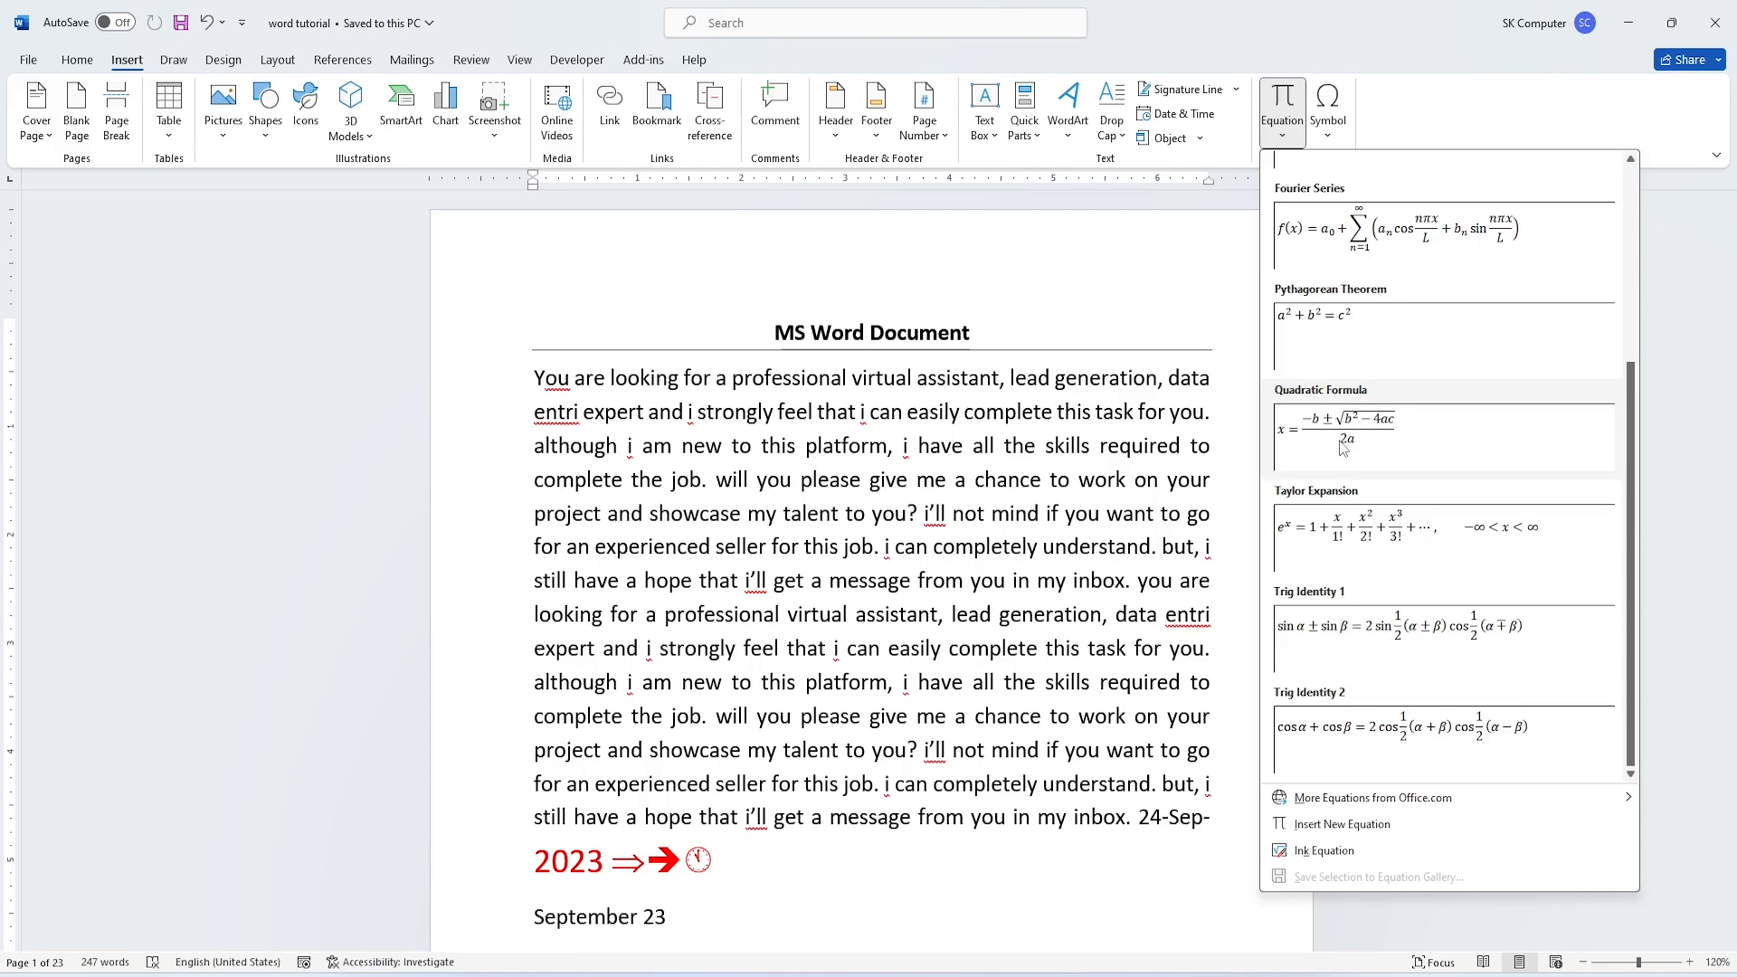
left_click(1025, 125)
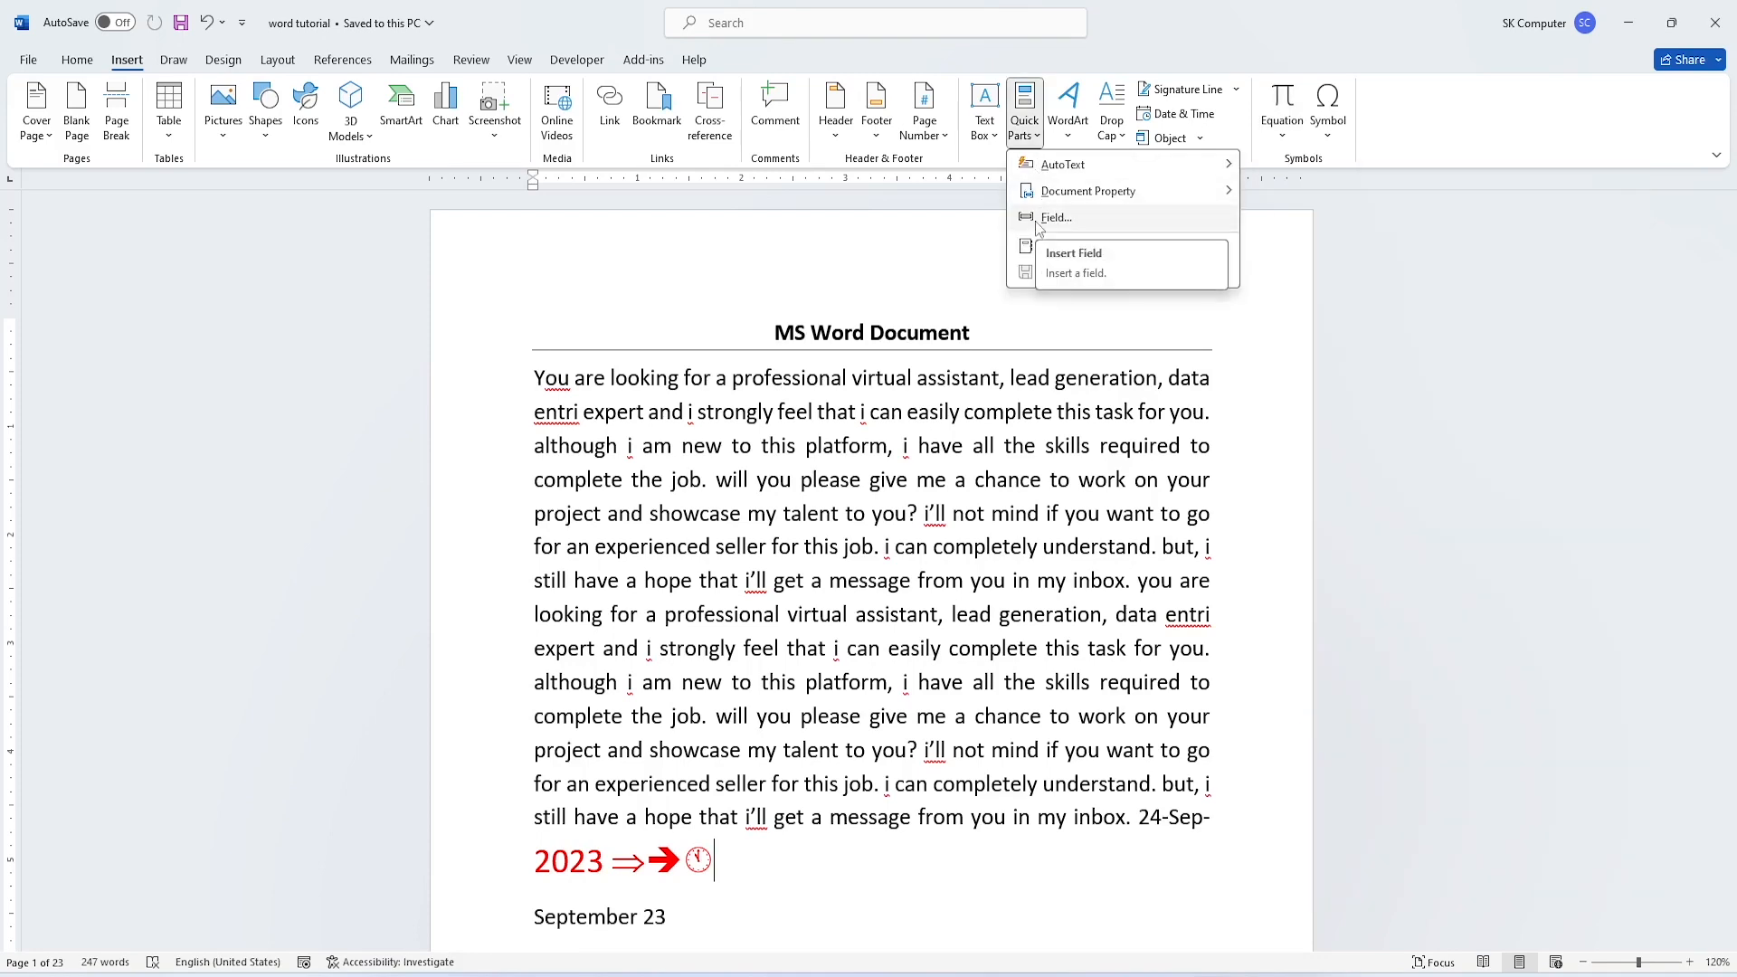
key("Escape")
Delete the blue smiley face shape and the empty list item's number on the page headed Photos.
scroll(692, 796, "down", 10)
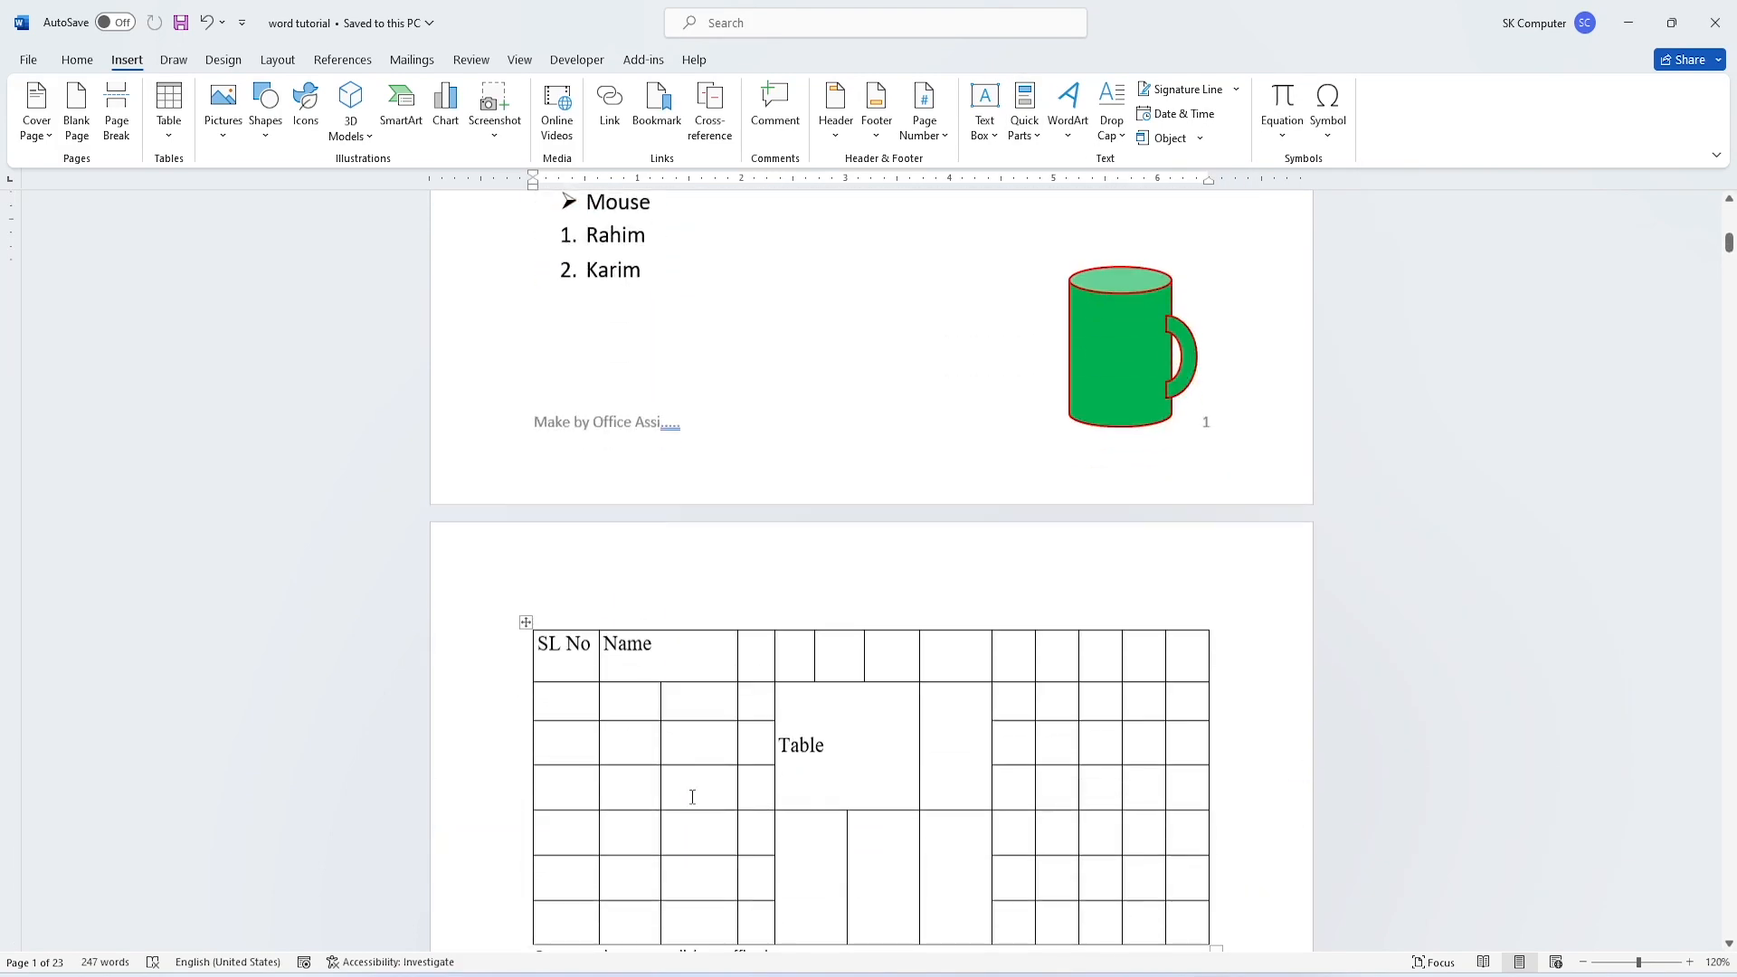
scroll(692, 796, "down", 10)
left_click(706, 368)
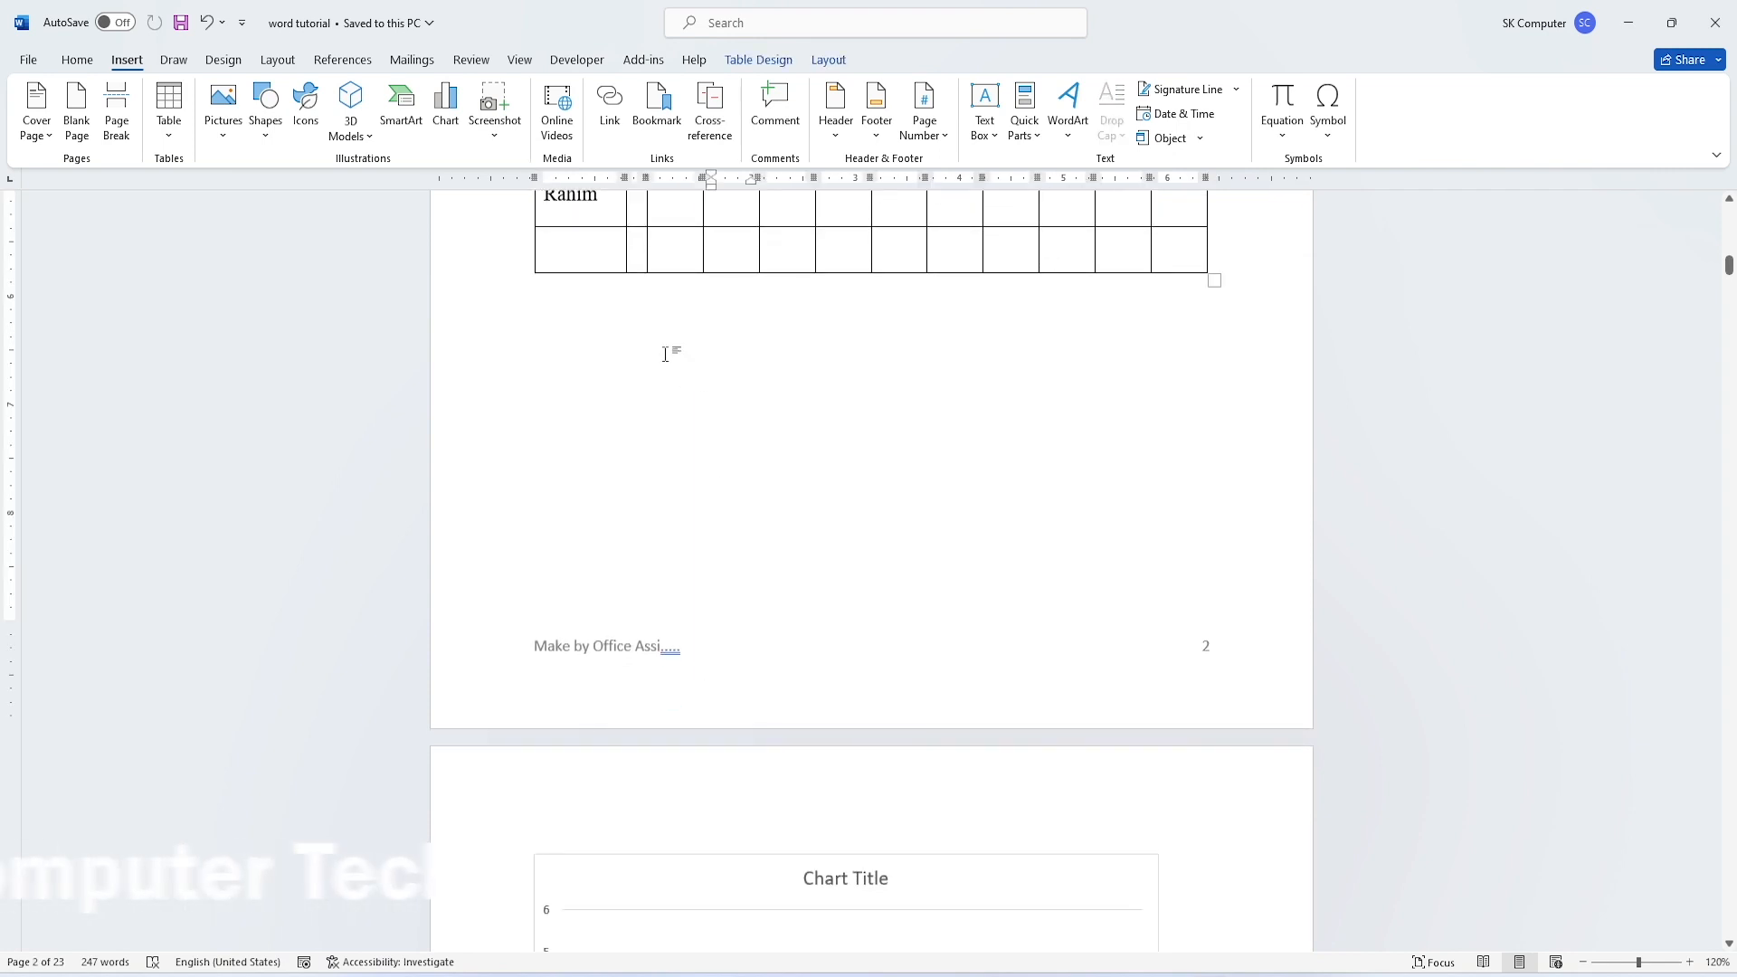
scroll(642, 344, "down", 8)
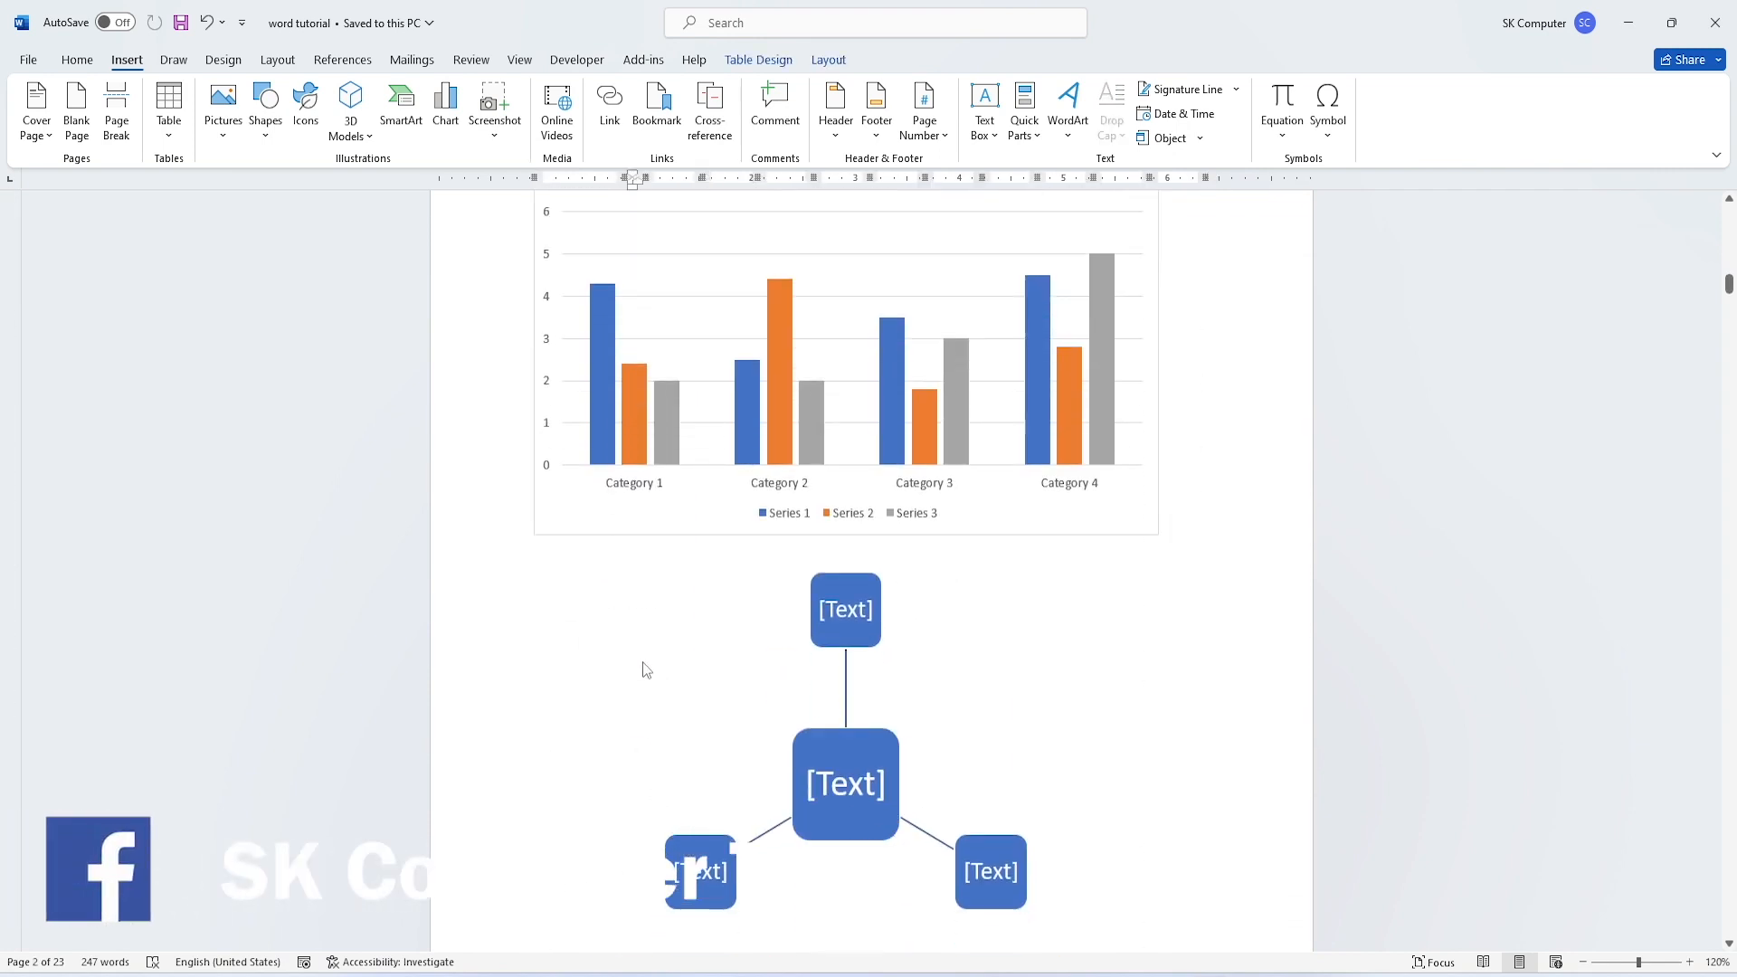
scroll(647, 670, "down", 10)
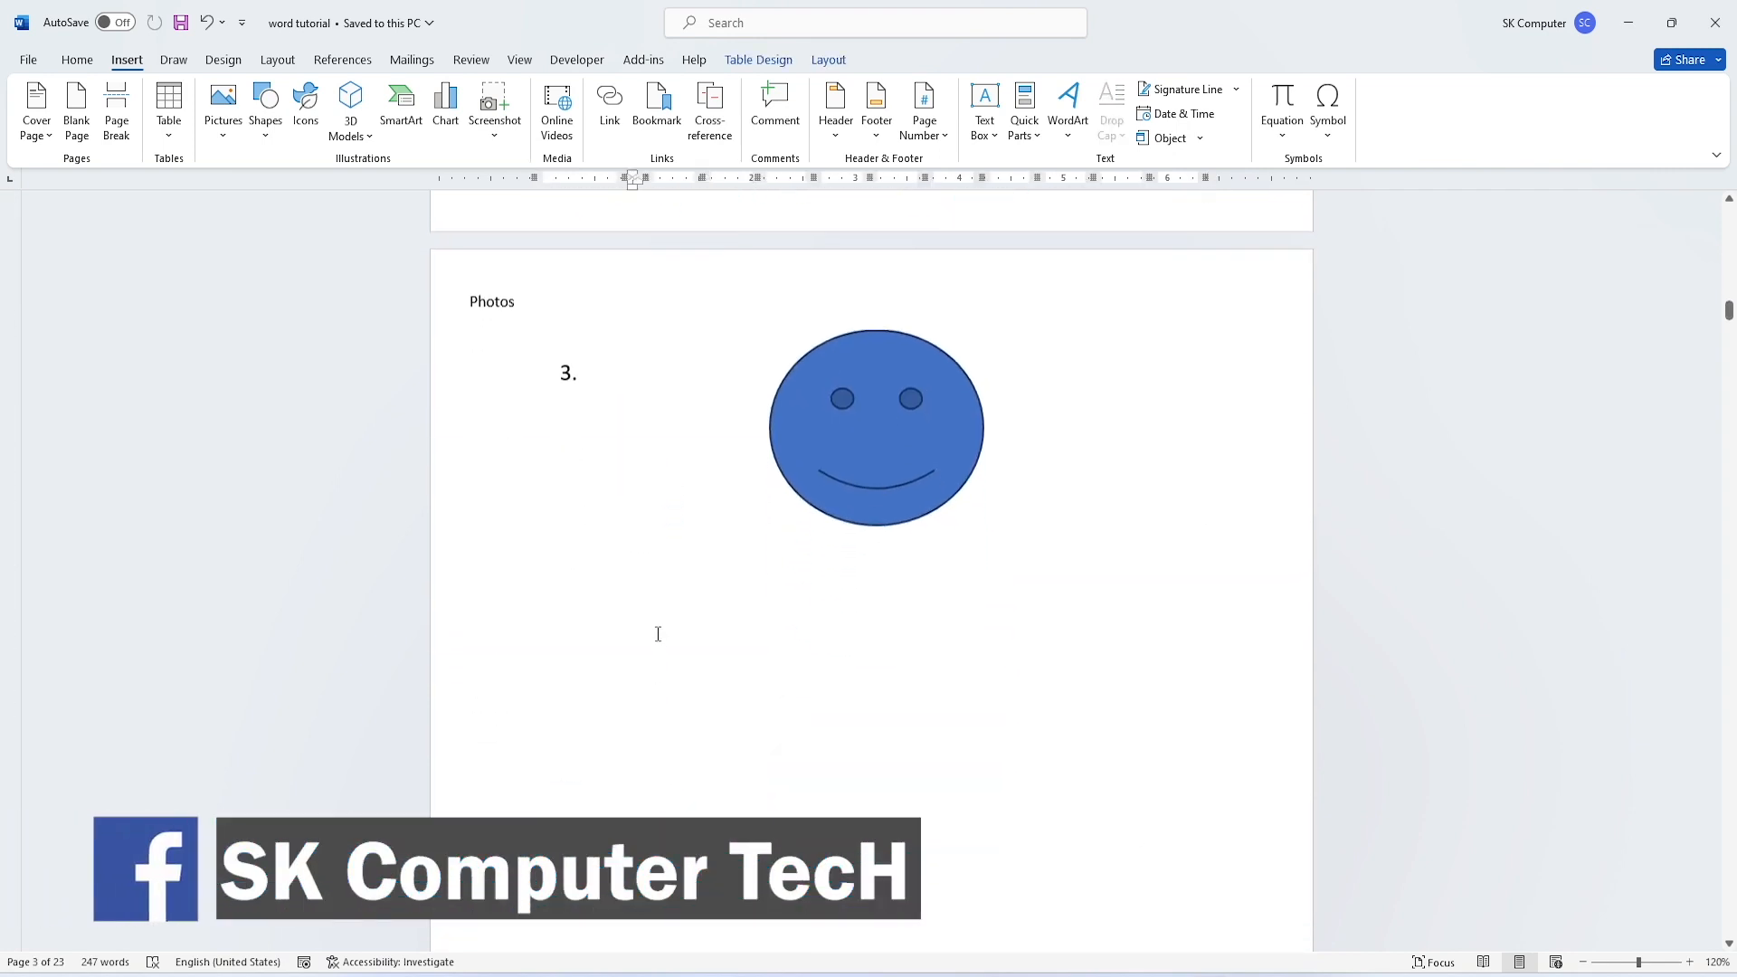
left_click(846, 459)
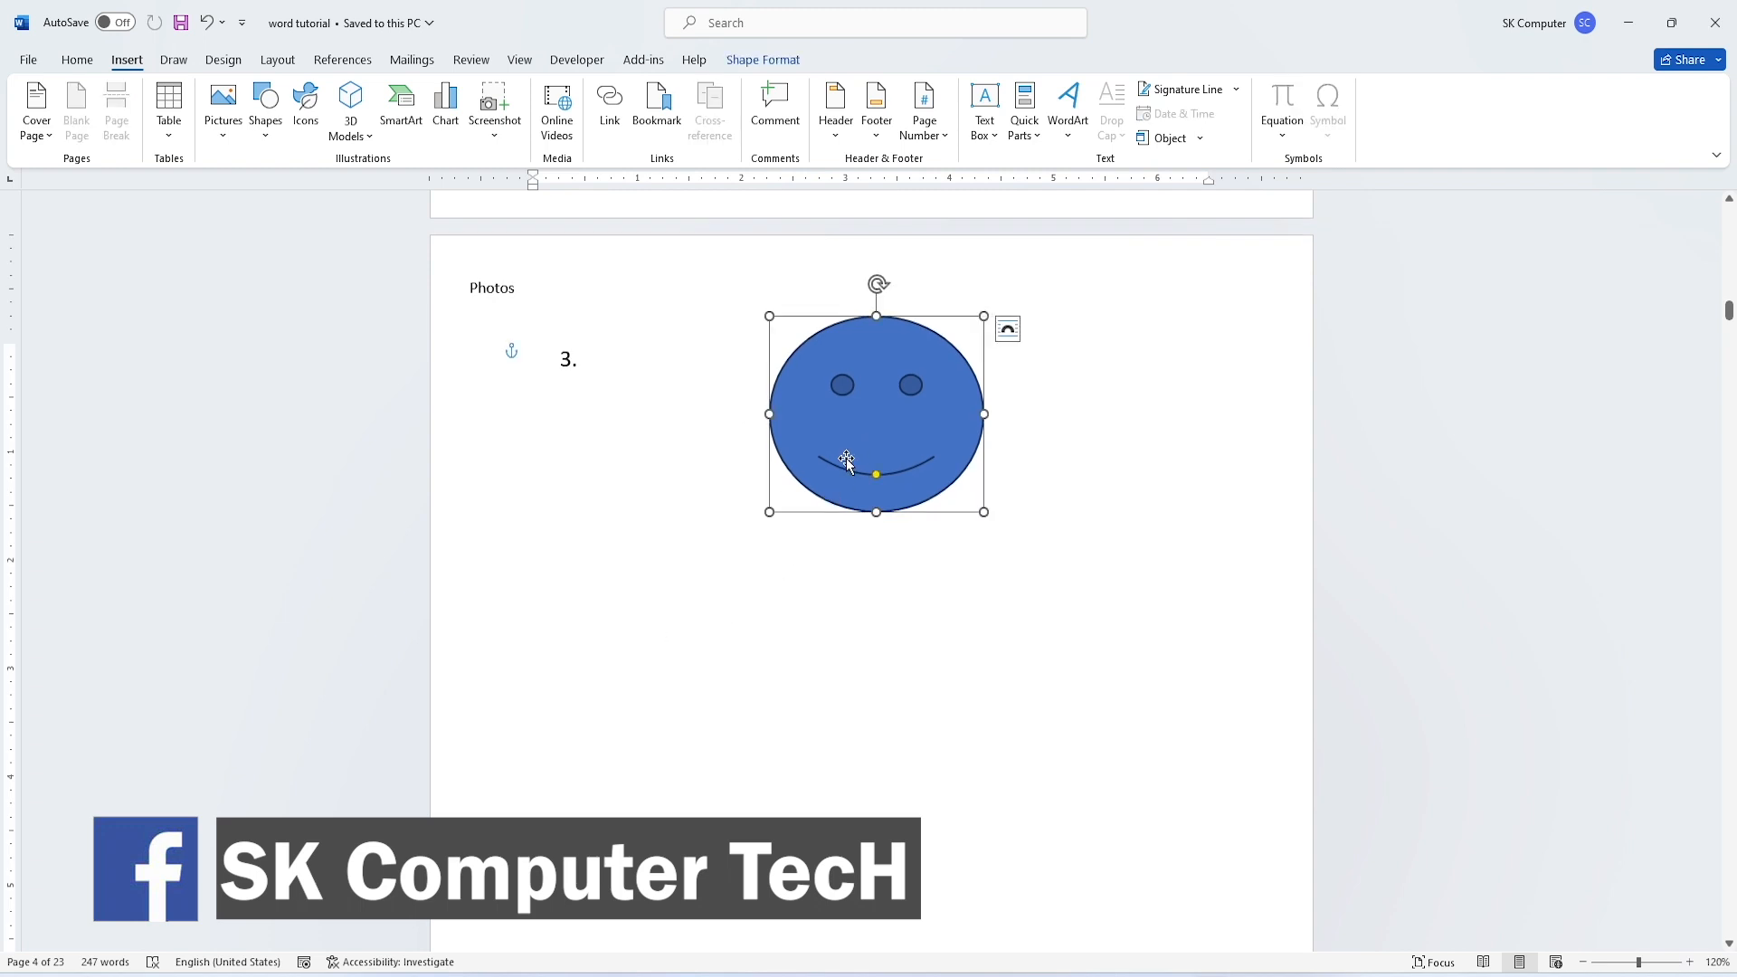
key("BackSpace")
key("BackSpace")
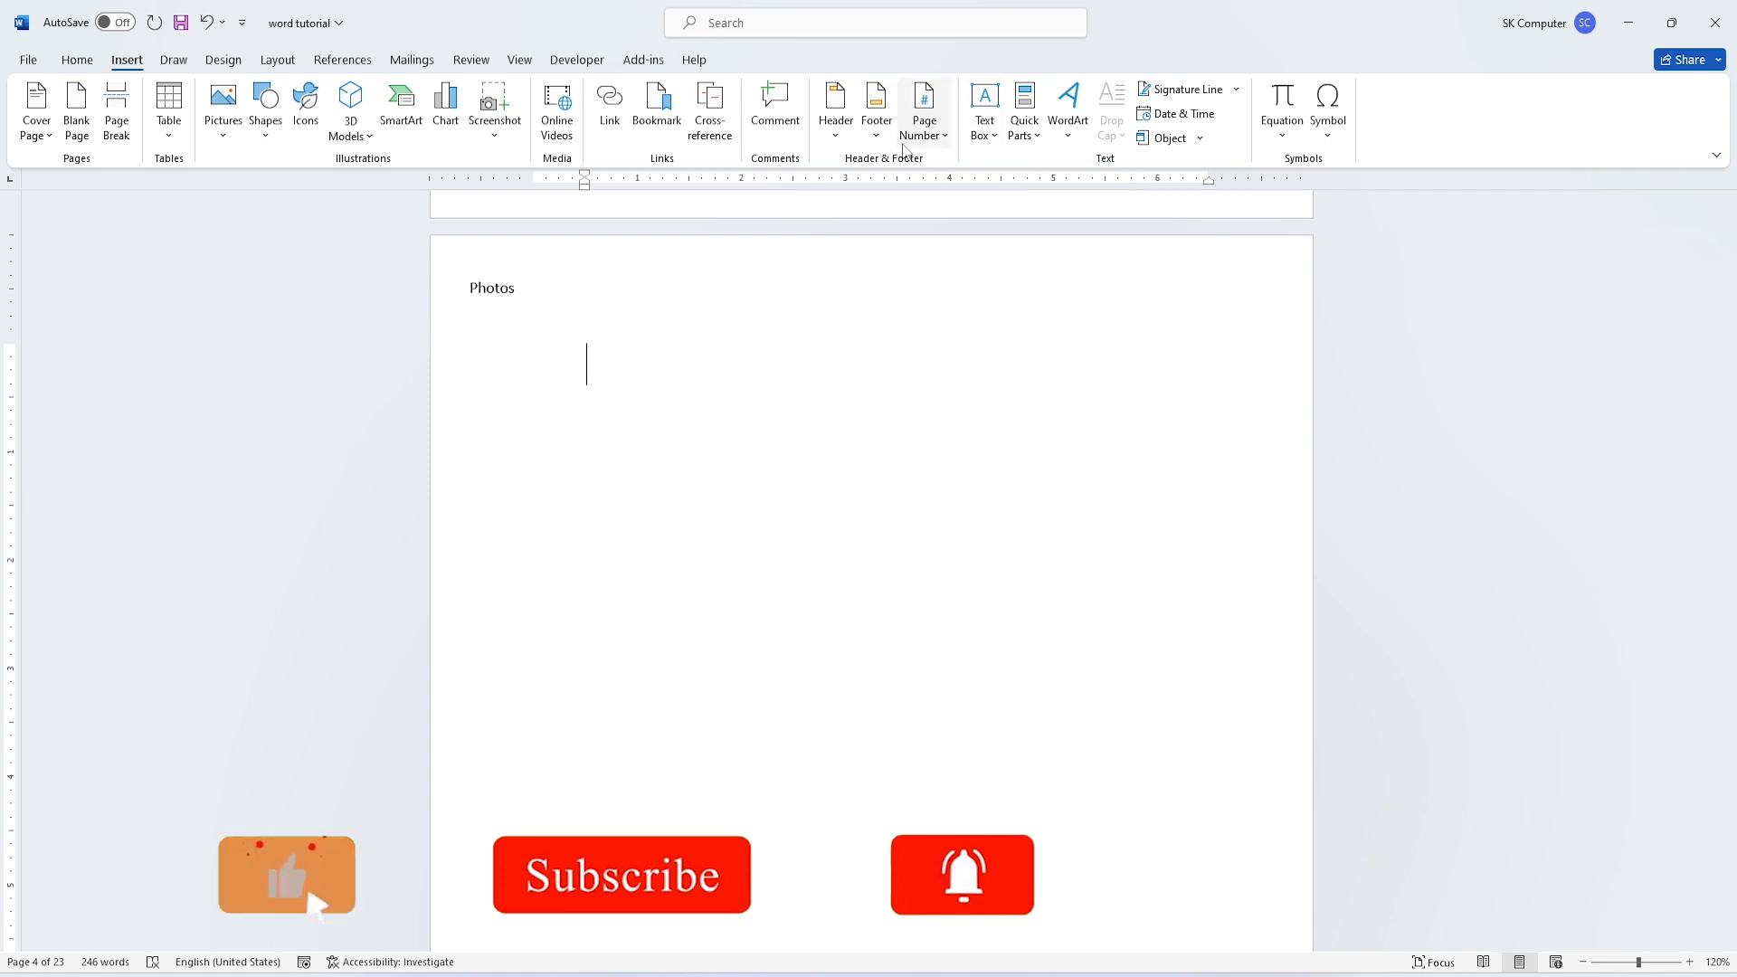
Start inserting an Eq field at the cursor and add the \F(,) fraction switch to its field code.
left_click(1024, 115)
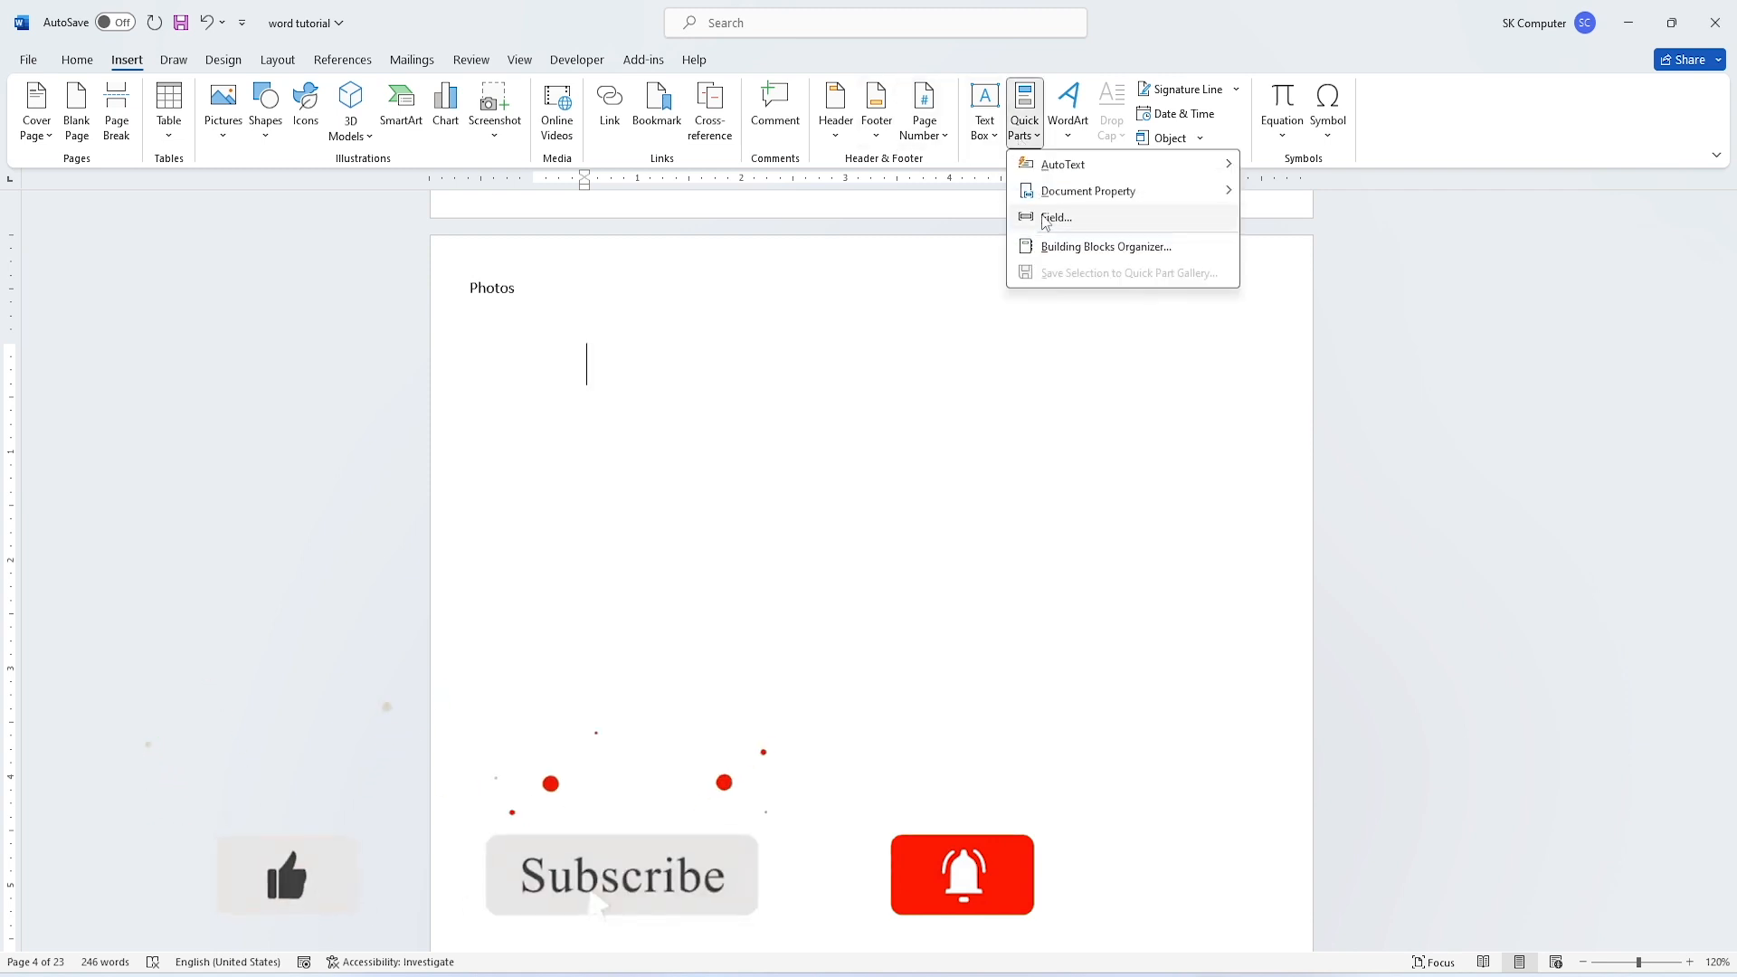
left_click(1054, 218)
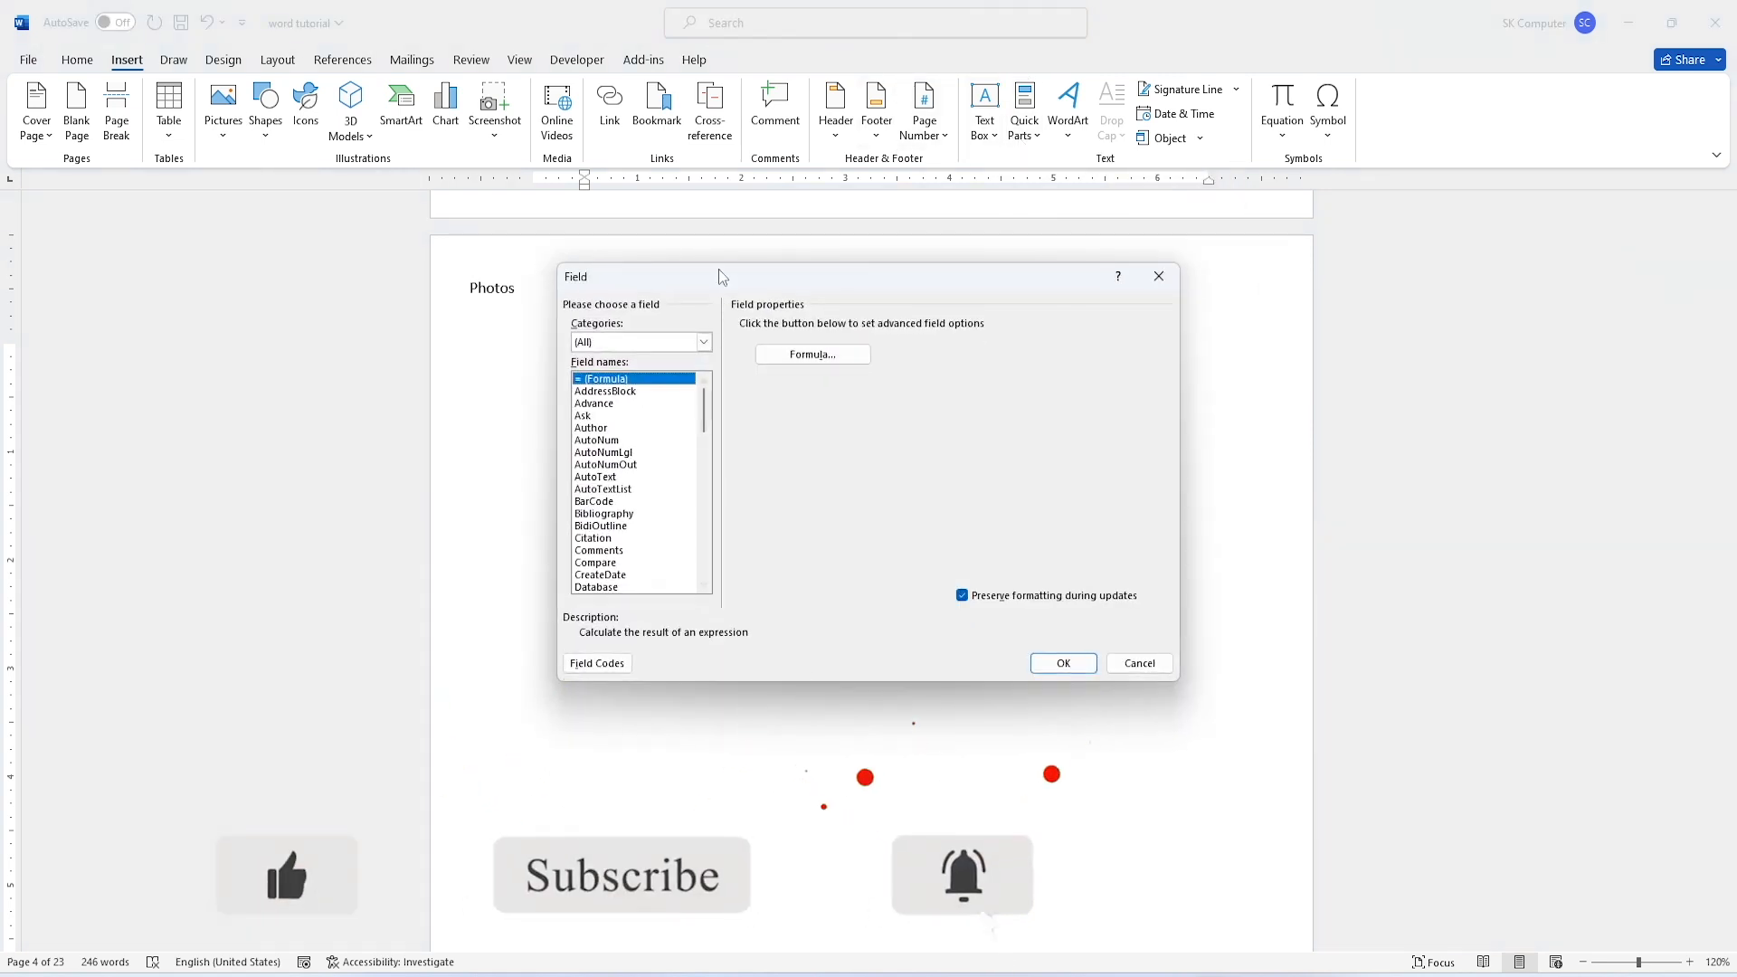
left_click_drag(702, 408, 704, 450)
left_click(586, 488)
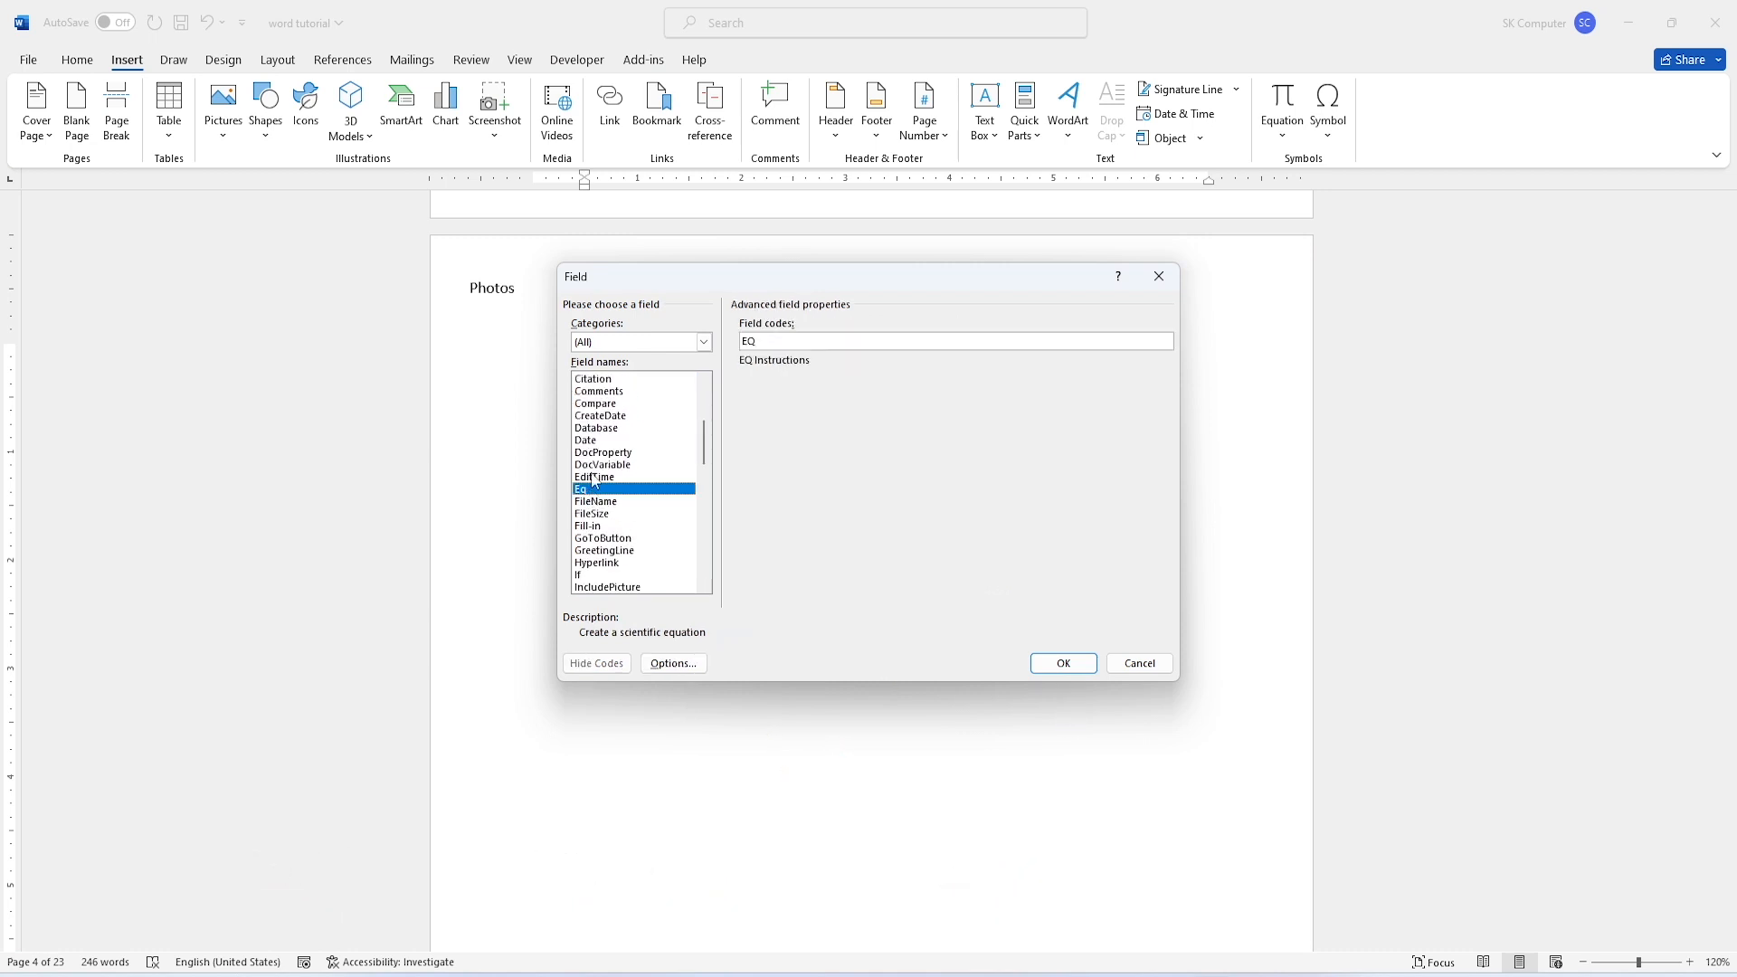
left_click(656, 666)
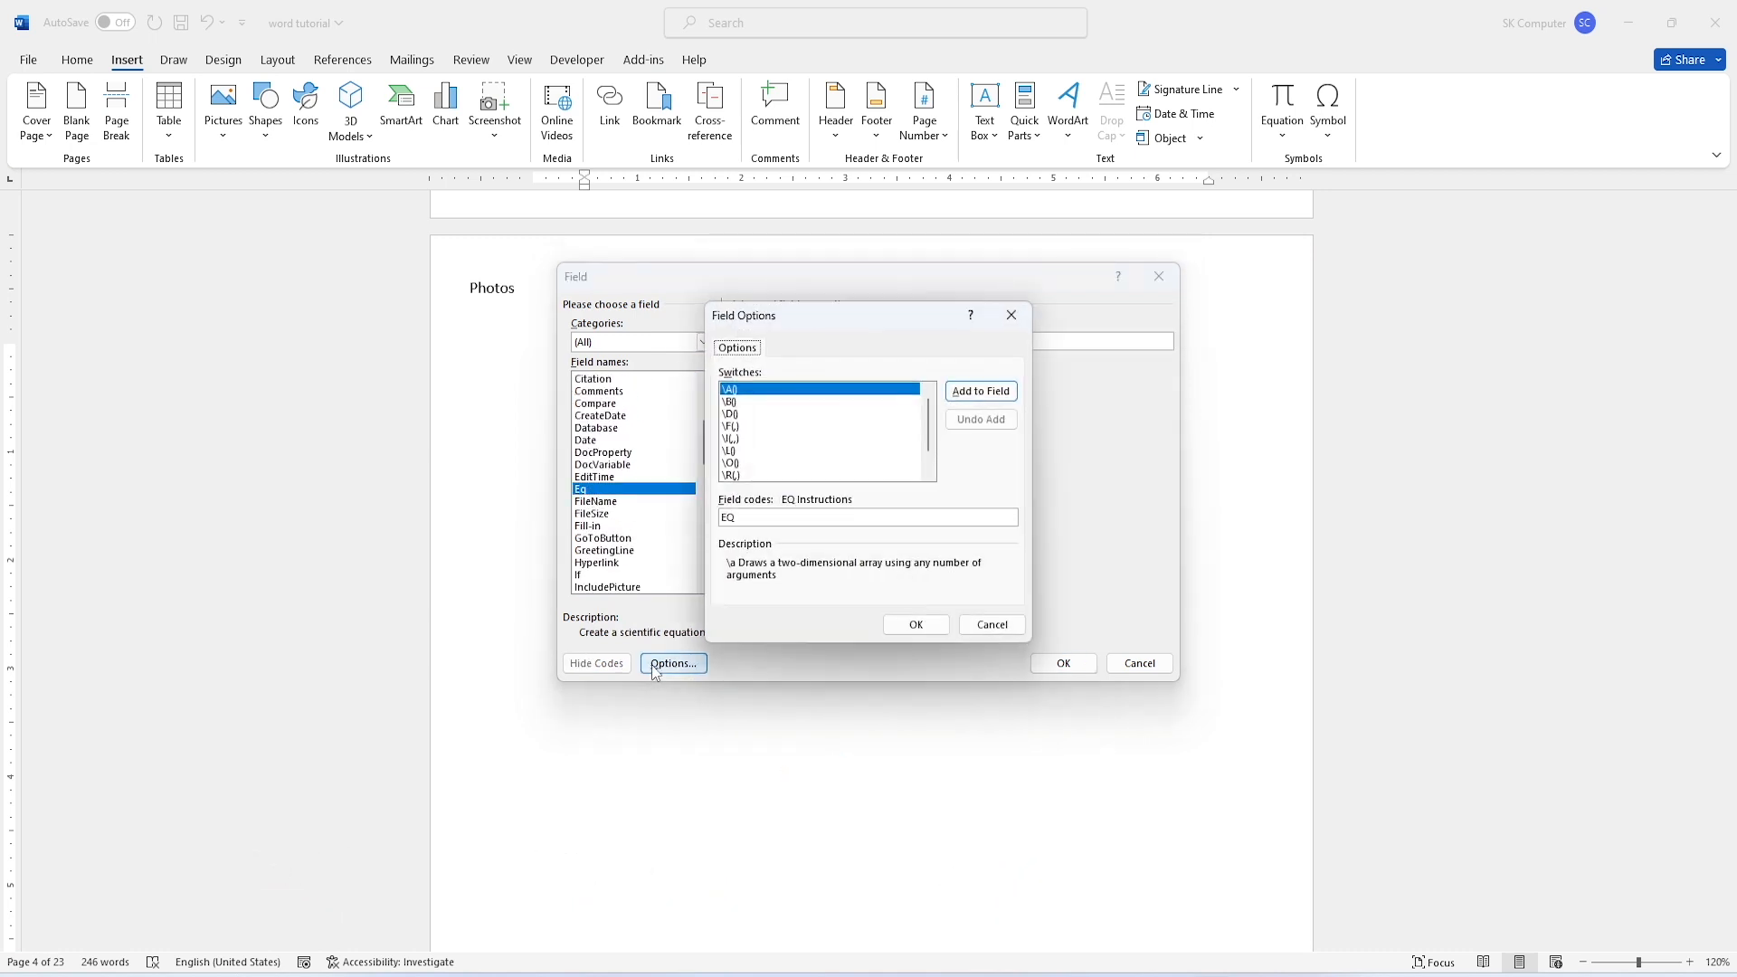
left_click_drag(769, 315, 1140, 307)
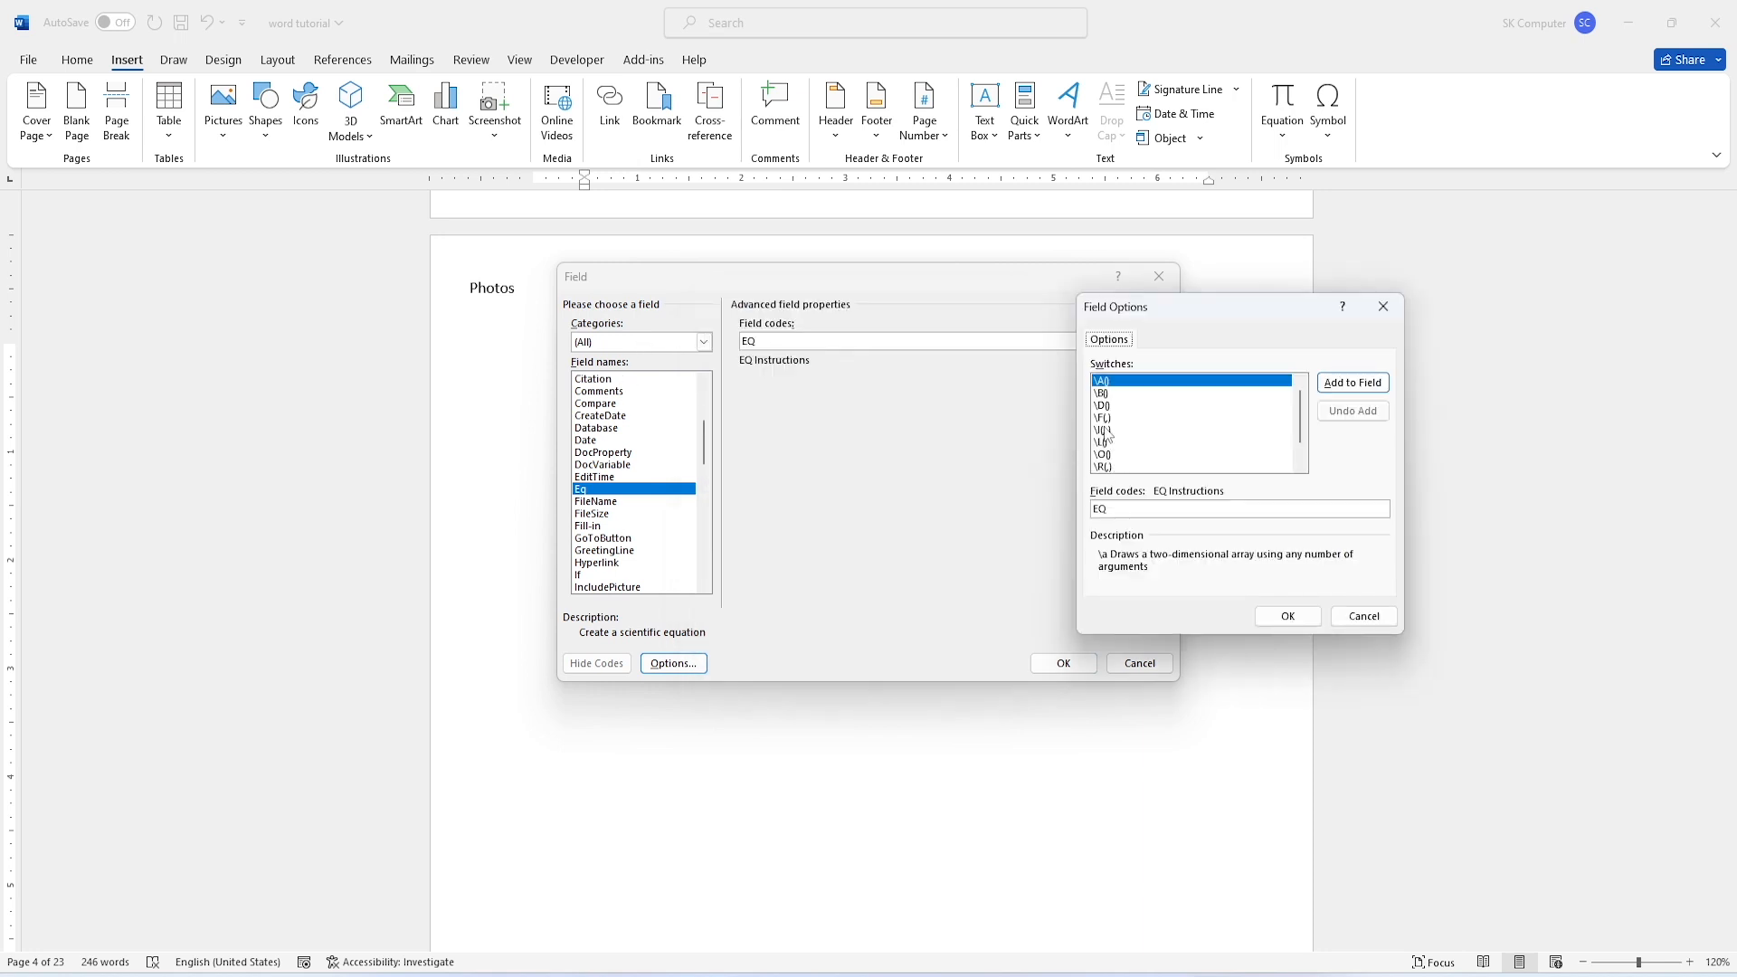
left_click(1104, 419)
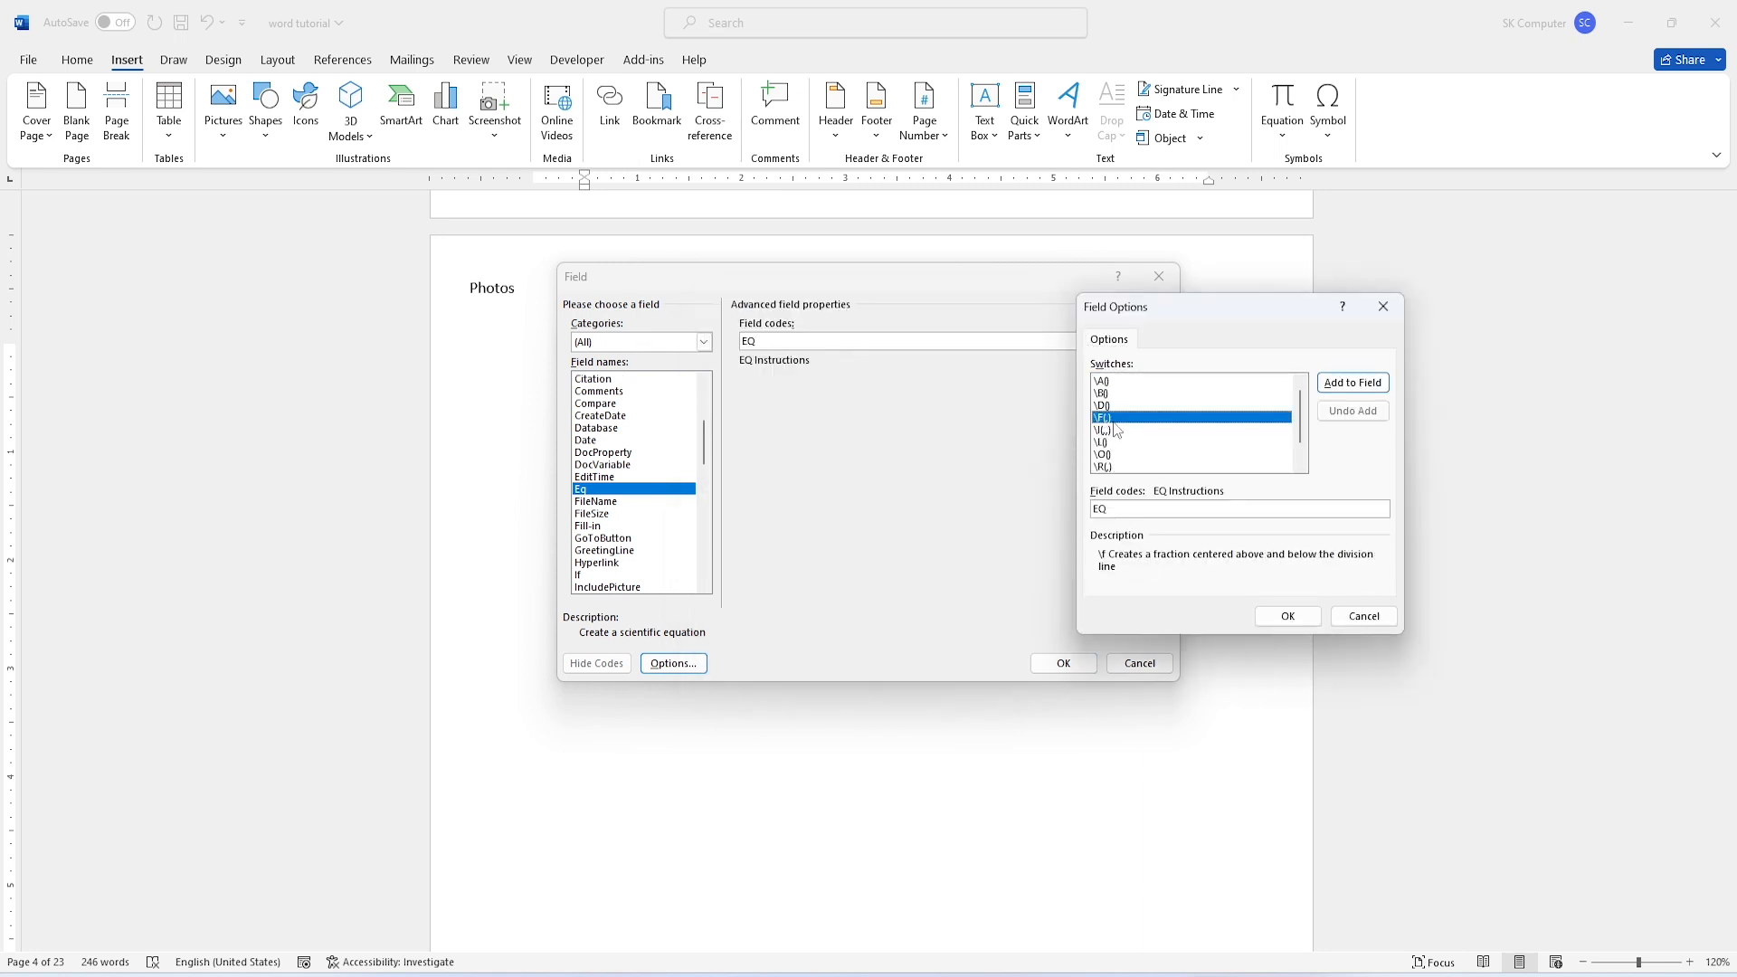
left_click(1361, 388)
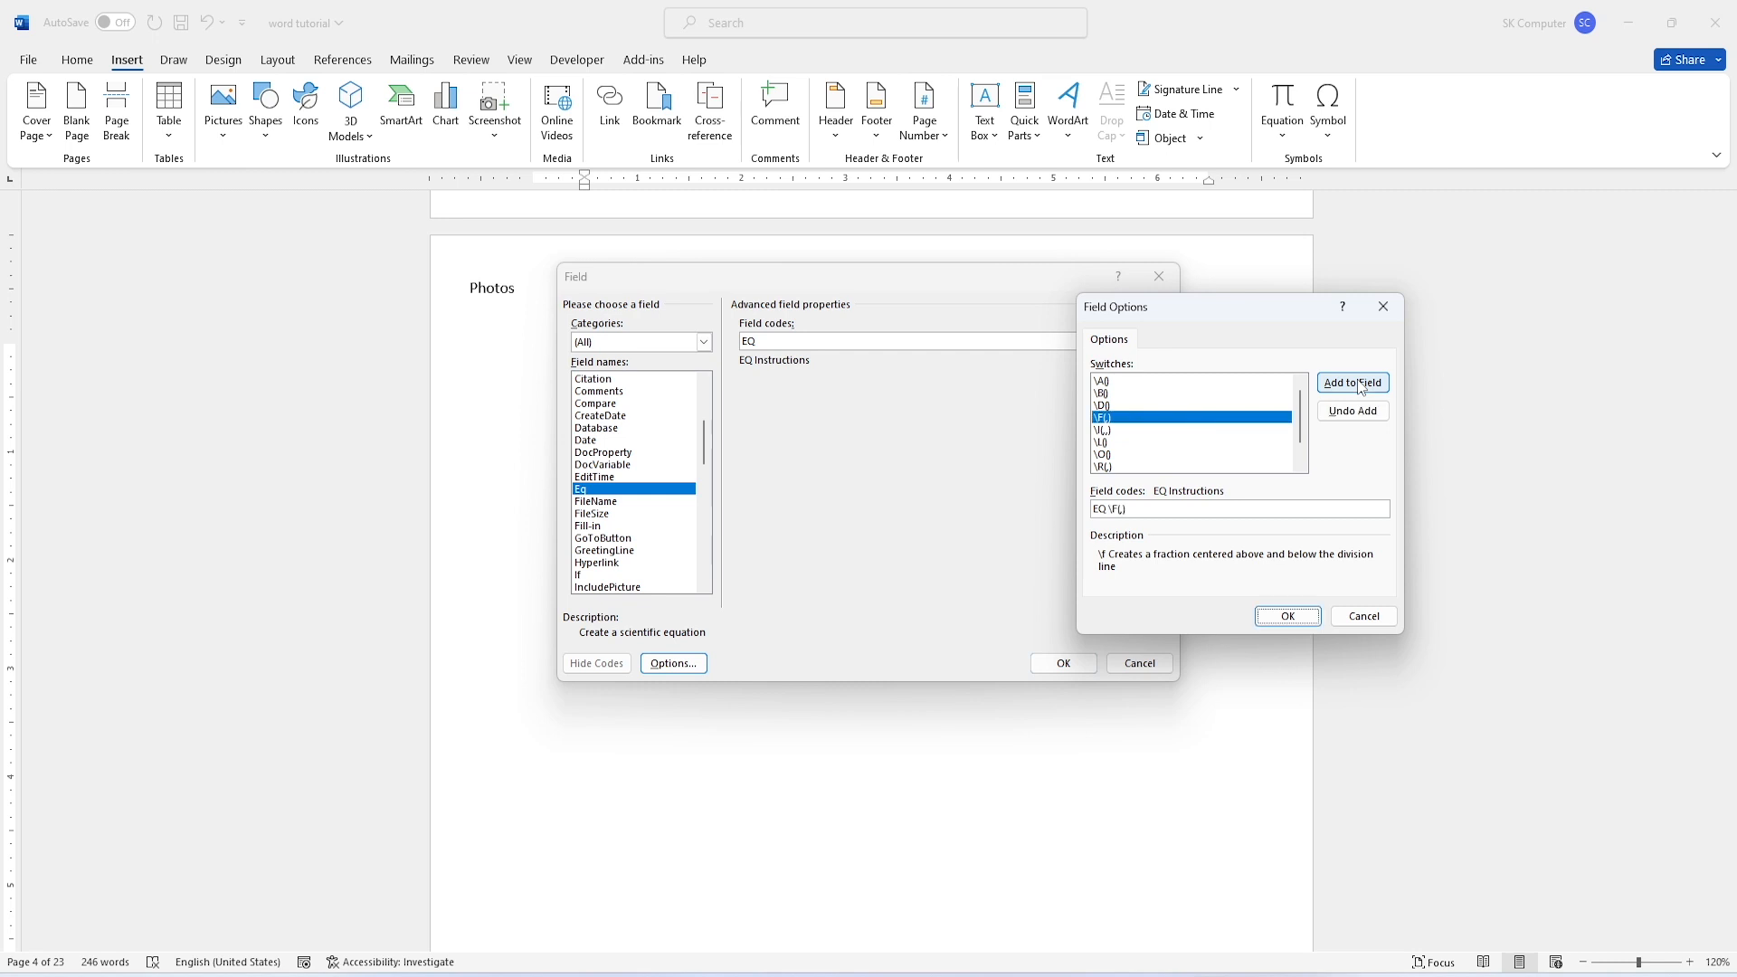
Complete the field code as EQ \F(50,70) and insert the fraction into the document.
left_click(1142, 508)
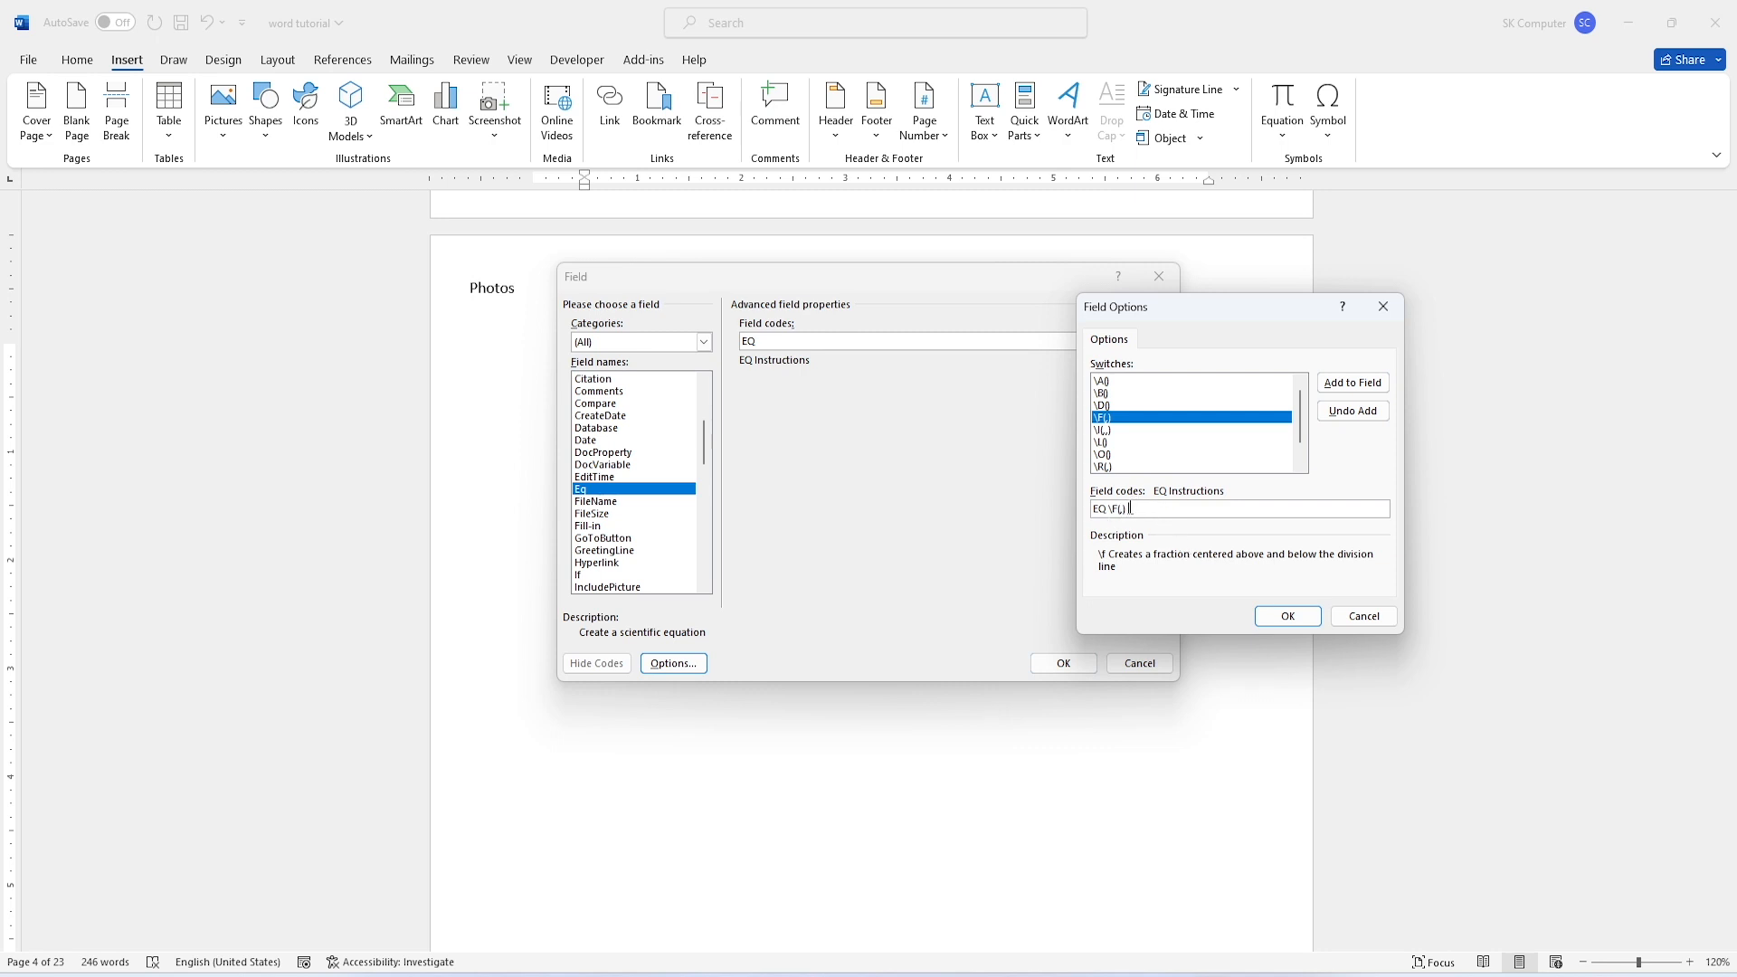
left_click(1126, 508)
type("50,")
type("70")
left_click(1288, 615)
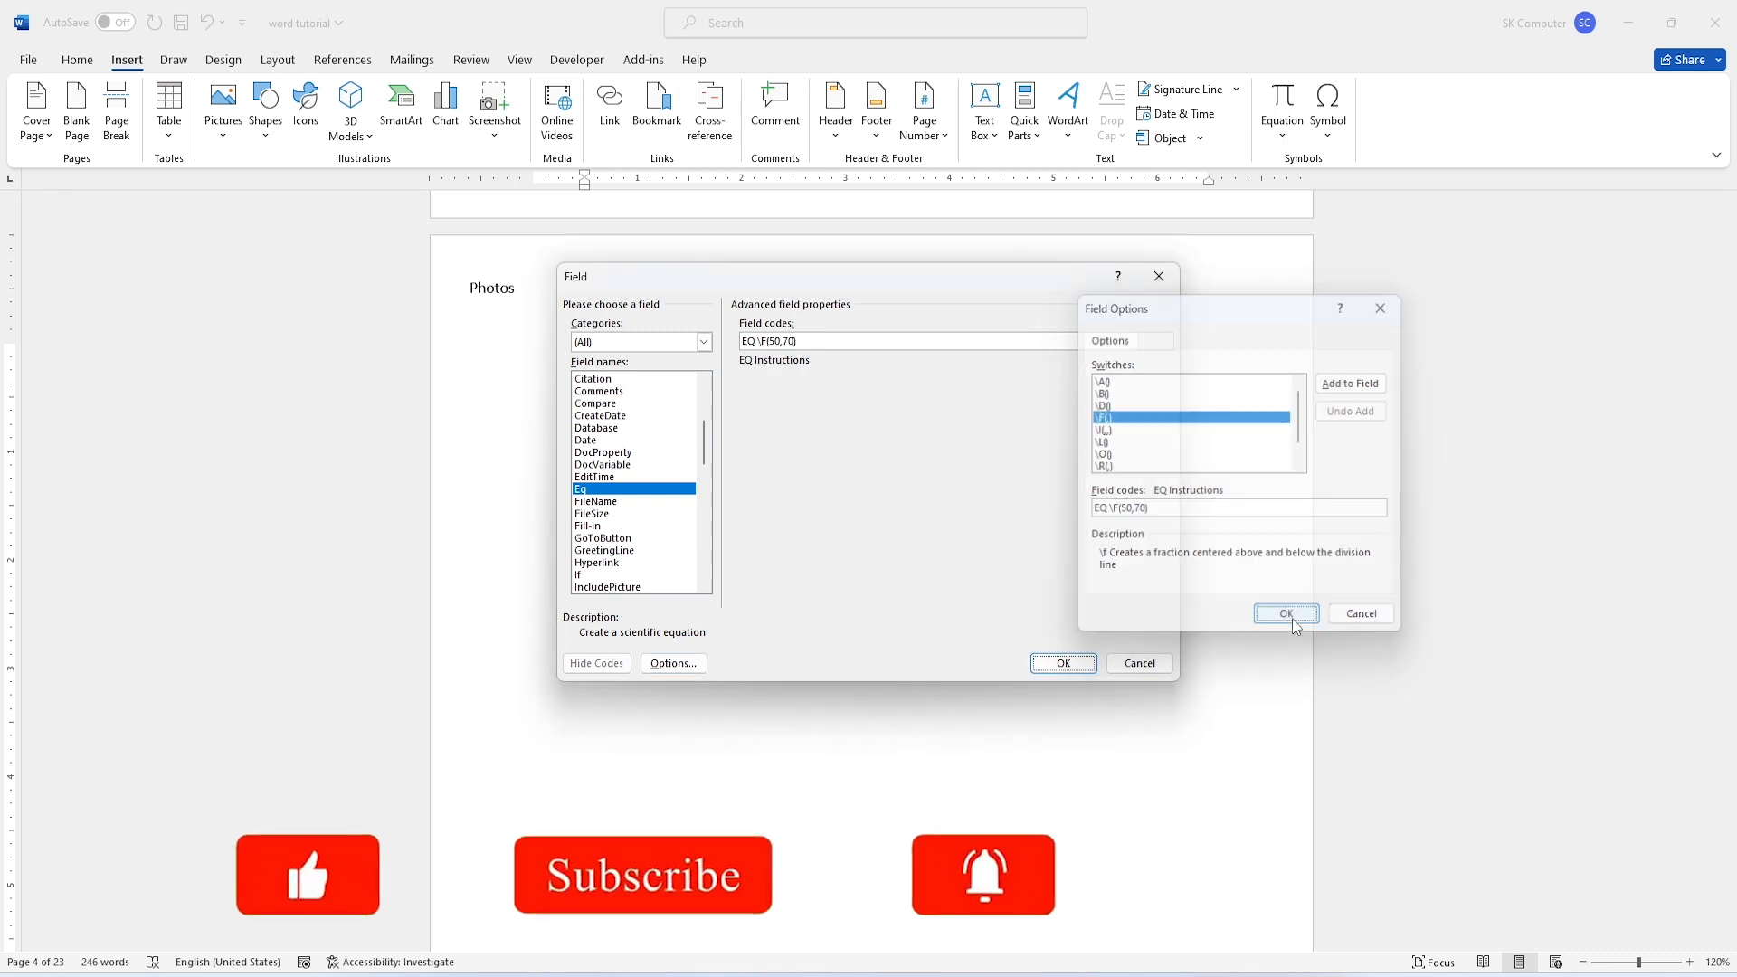
left_click(1063, 663)
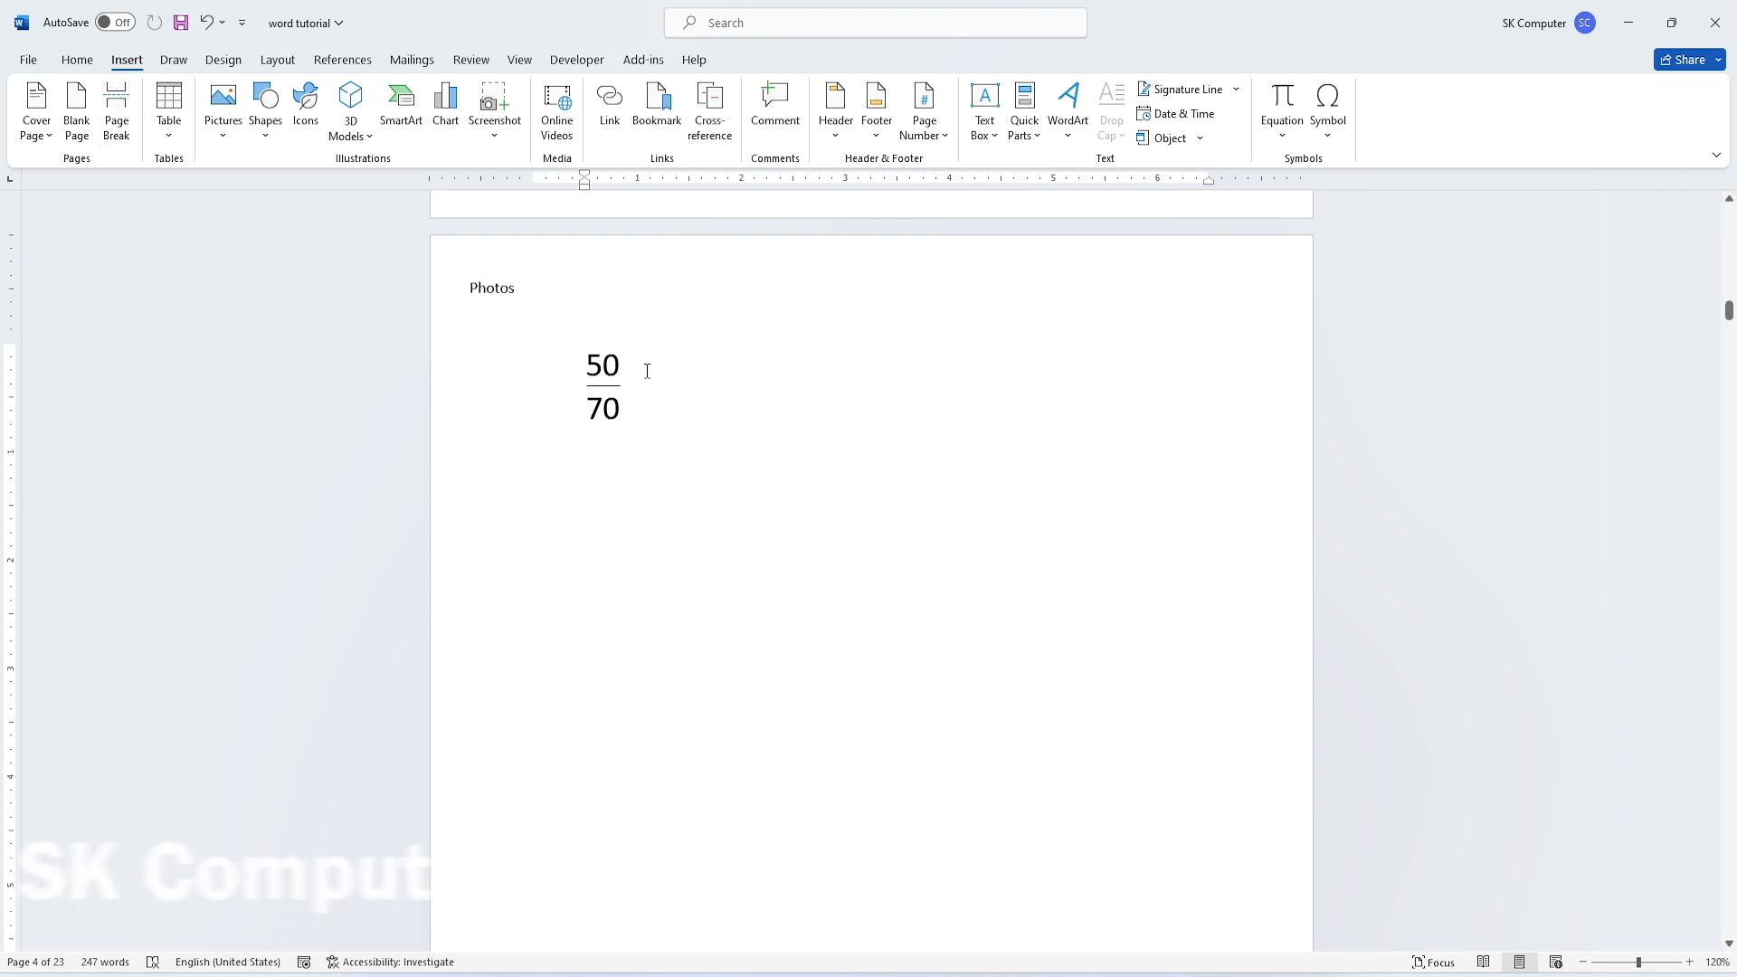
Set up a second Eq field beside the first fraction, with the \F(,) switch added to its code.
left_click(1035, 145)
left_click(1028, 217)
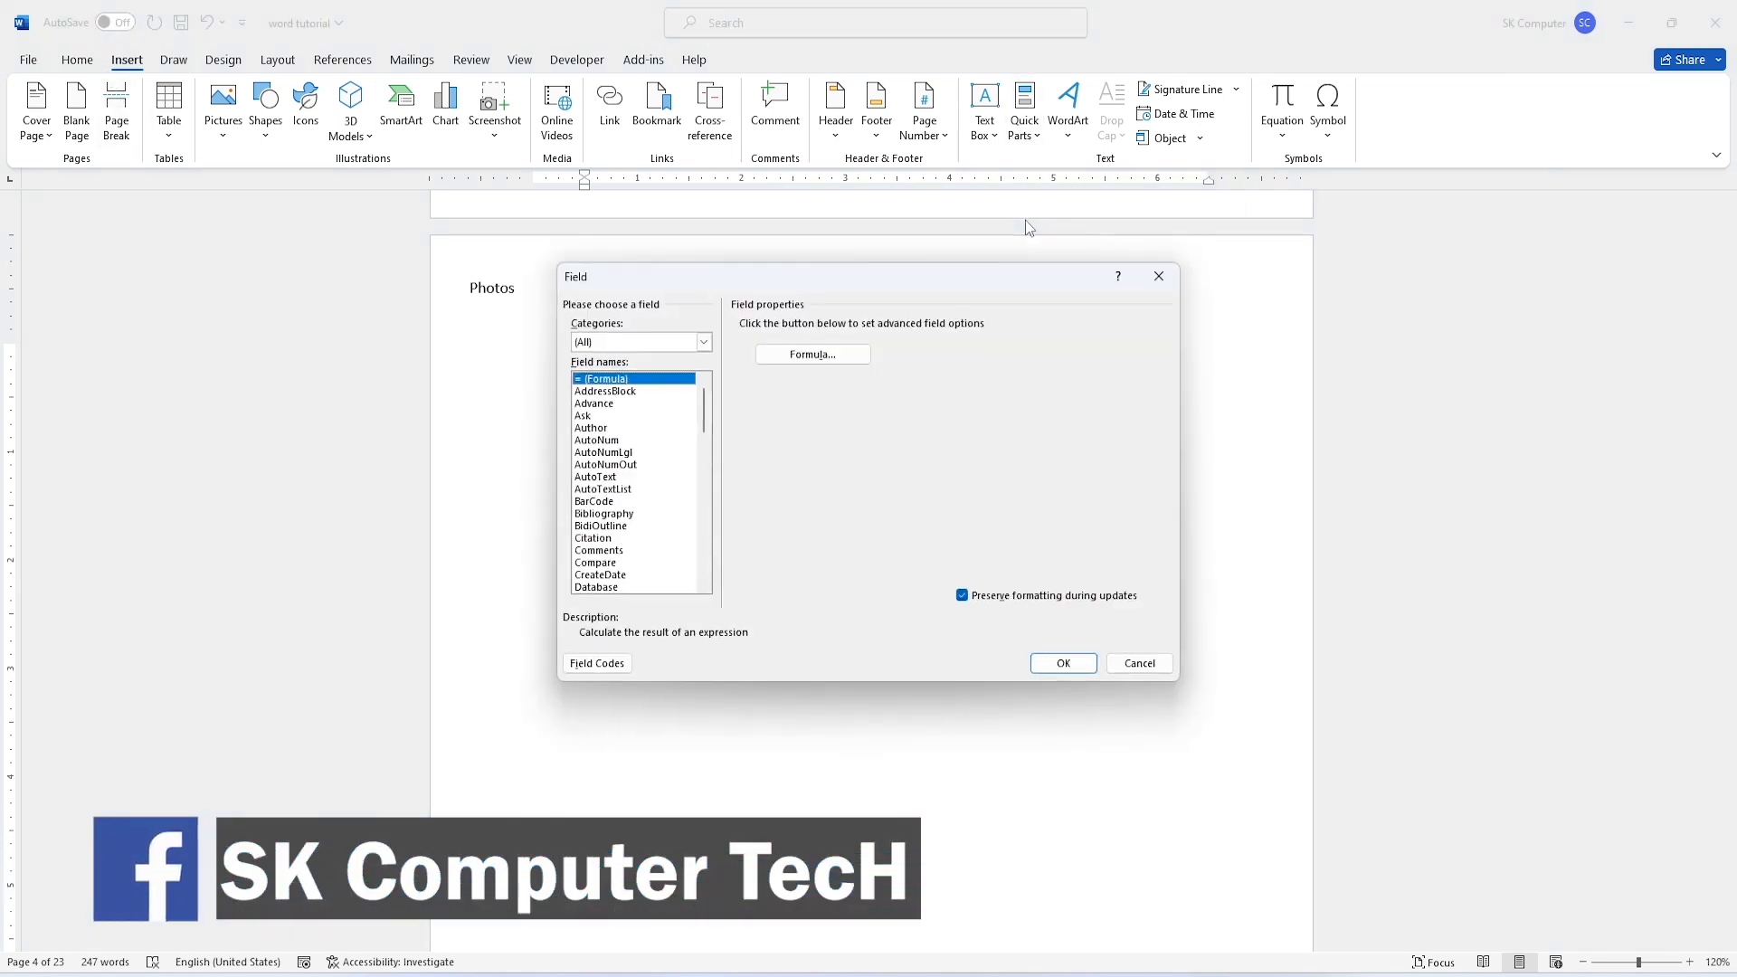
left_click_drag(707, 403, 697, 422)
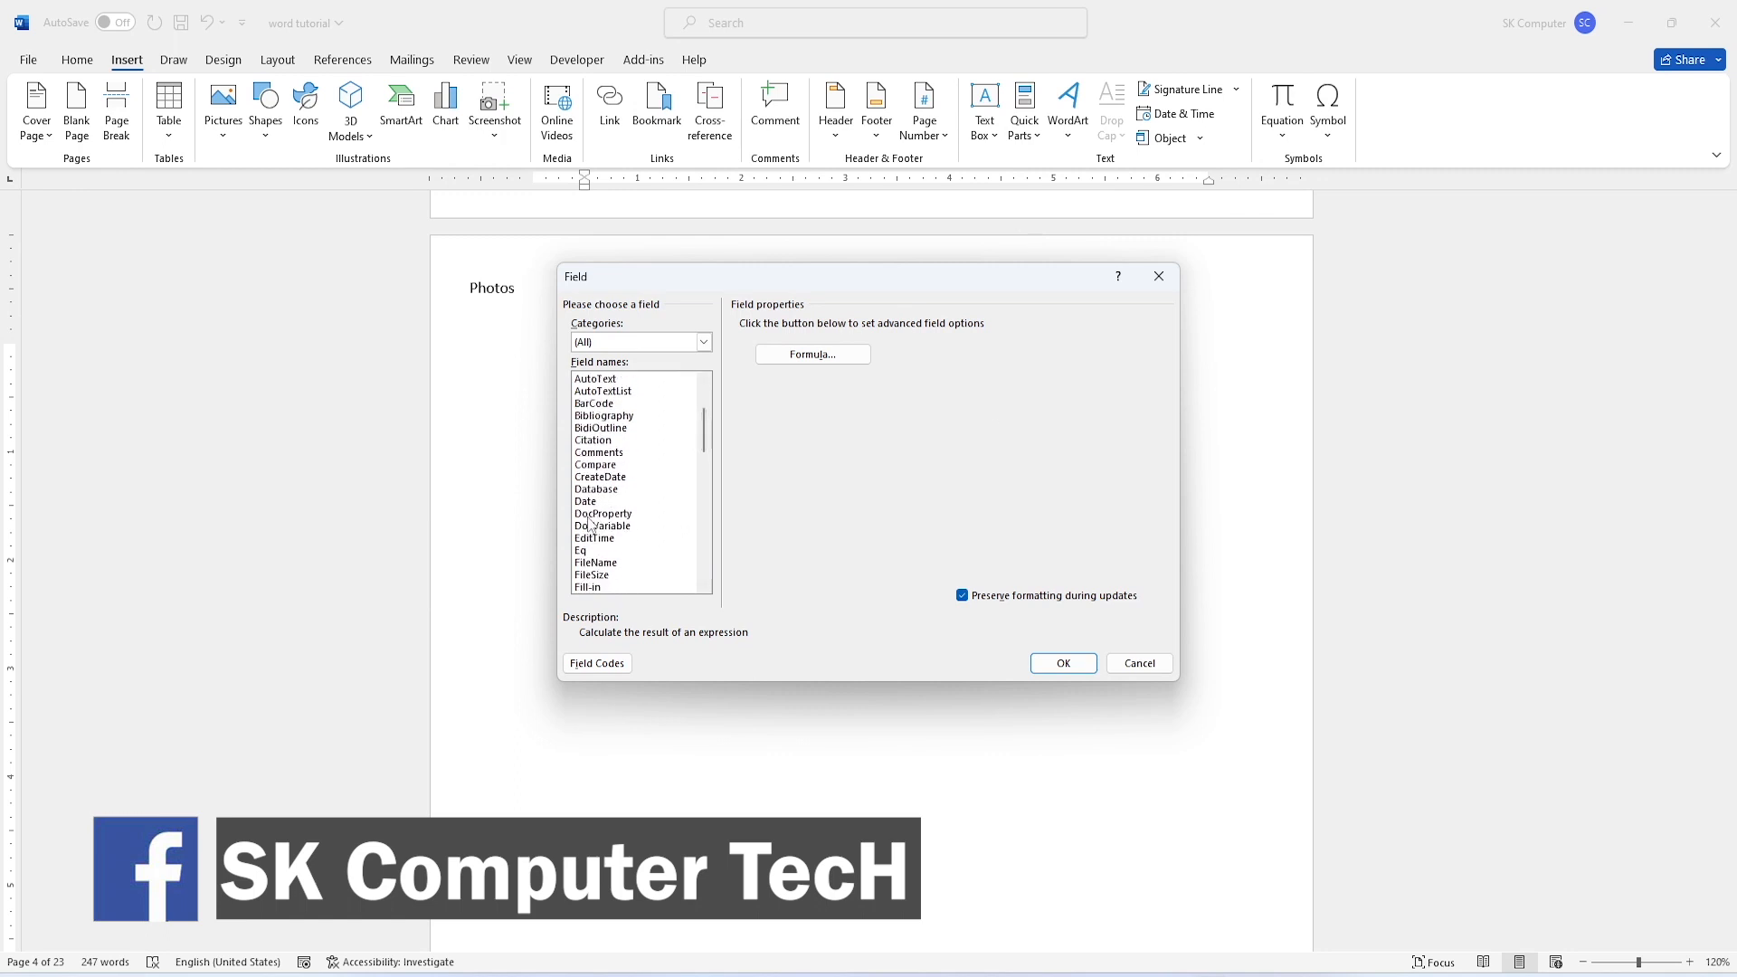
left_click(581, 550)
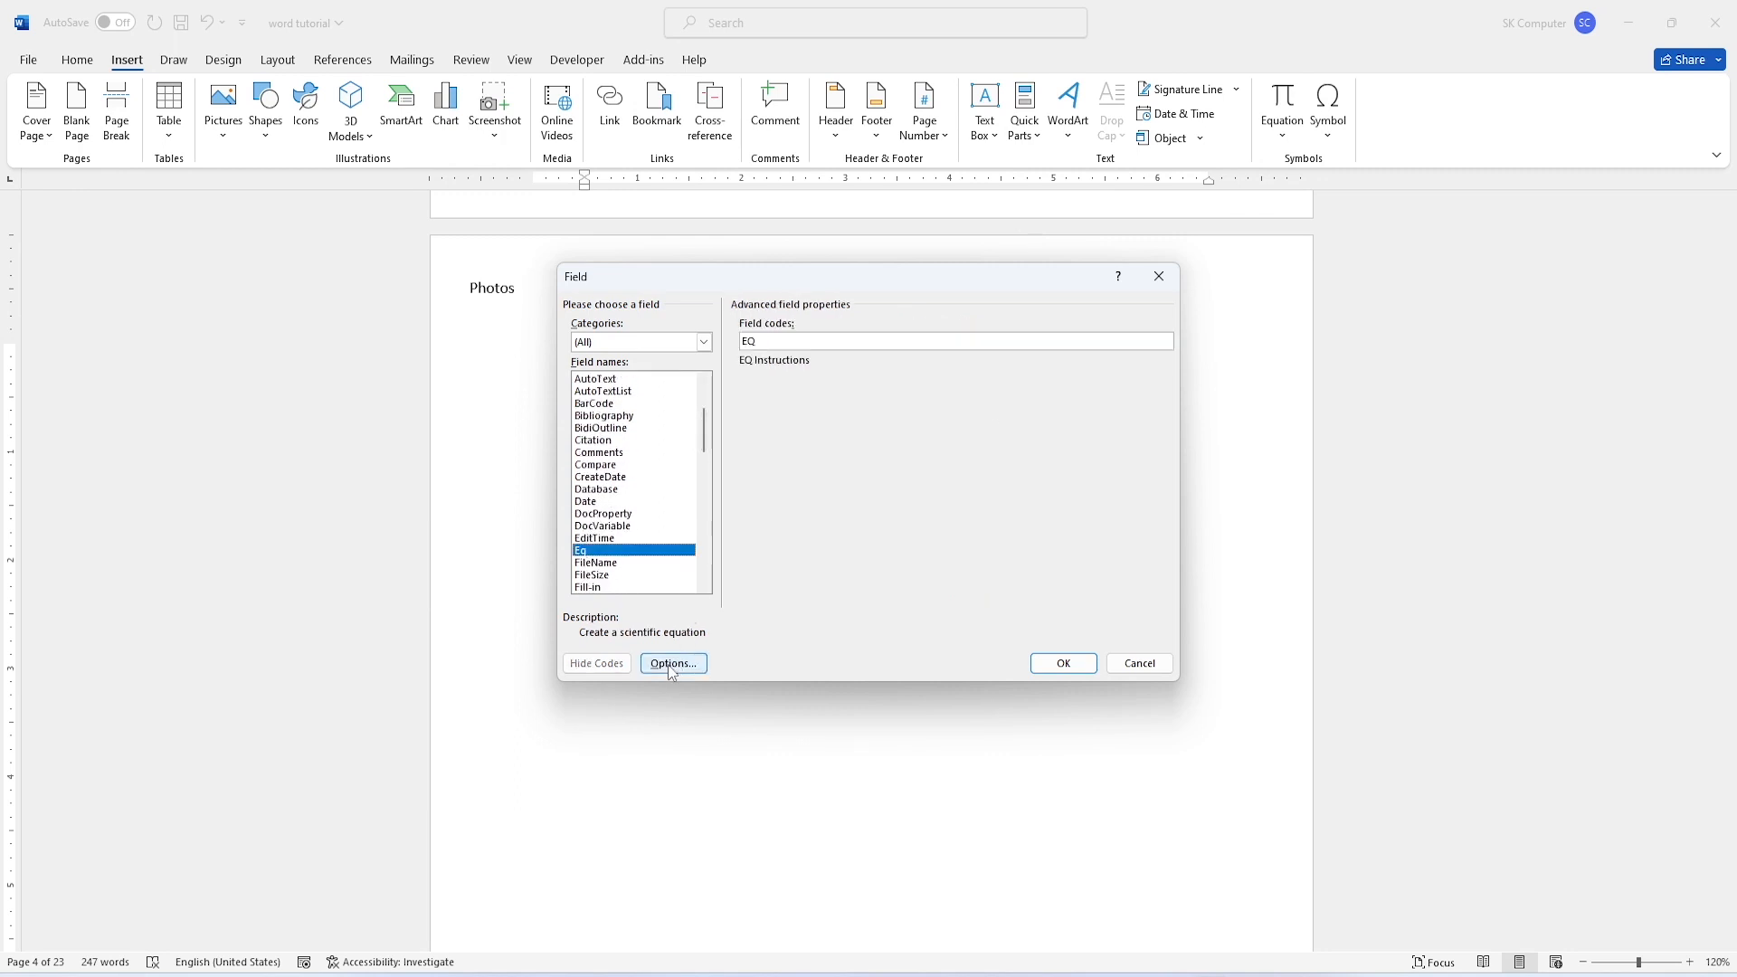
left_click(620, 343)
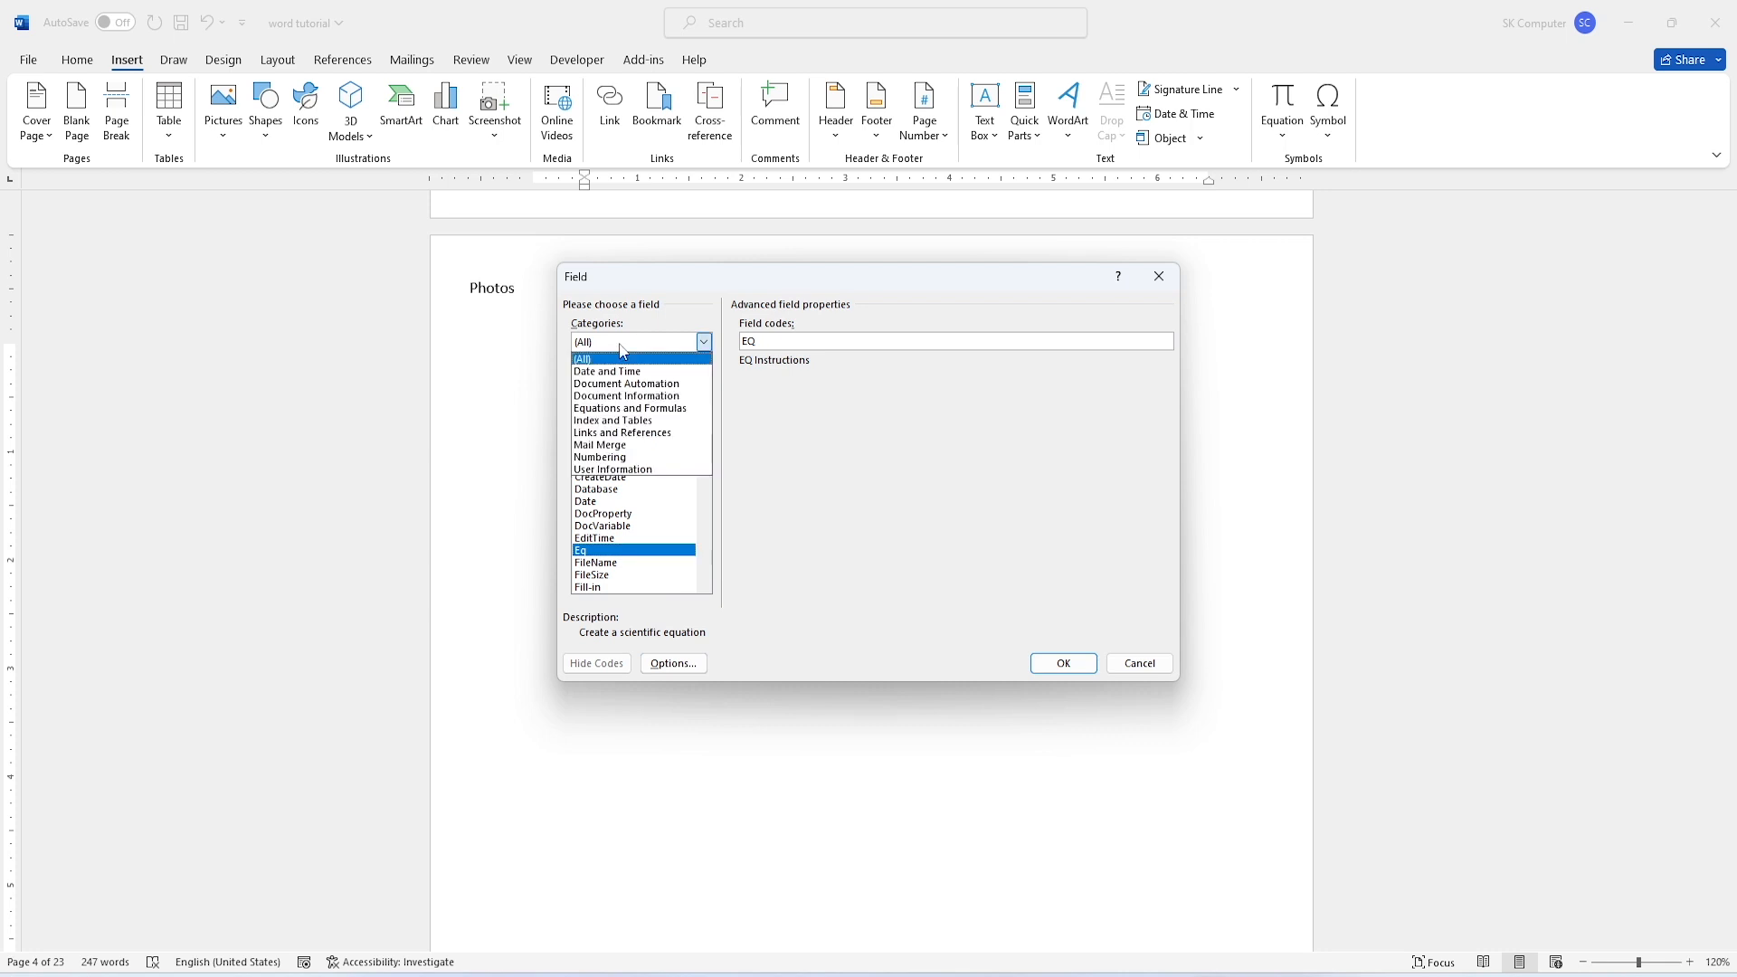
left_click(621, 357)
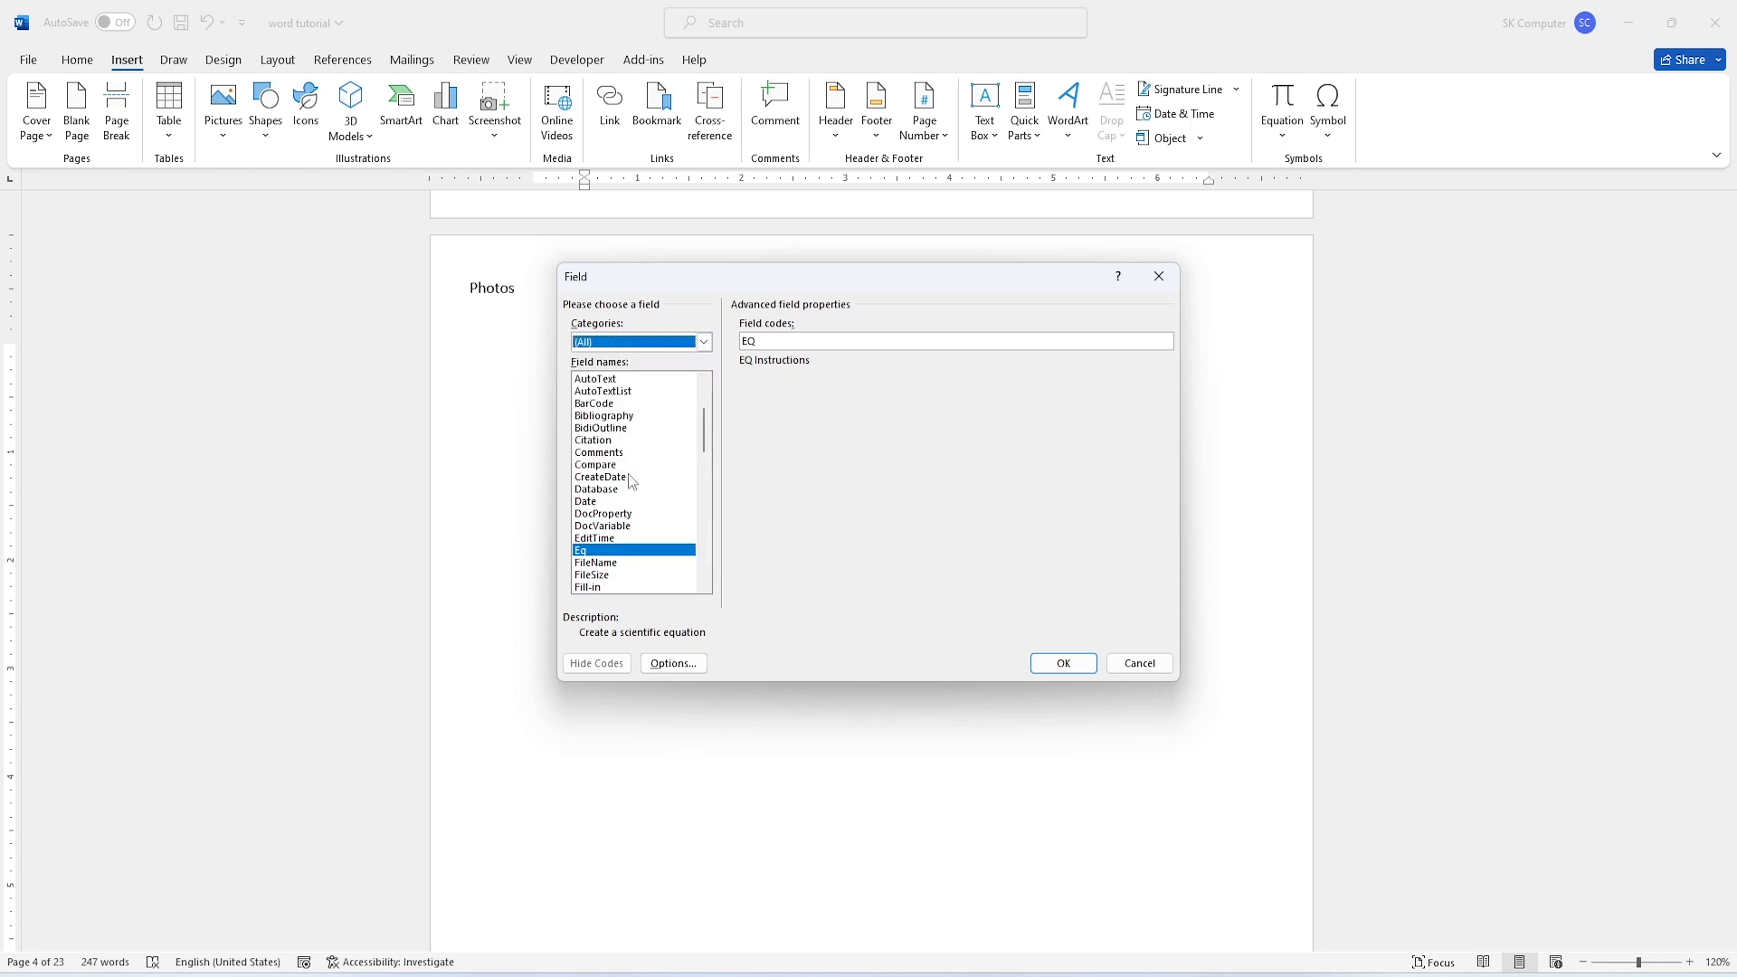
left_click(672, 662)
left_click(1103, 419)
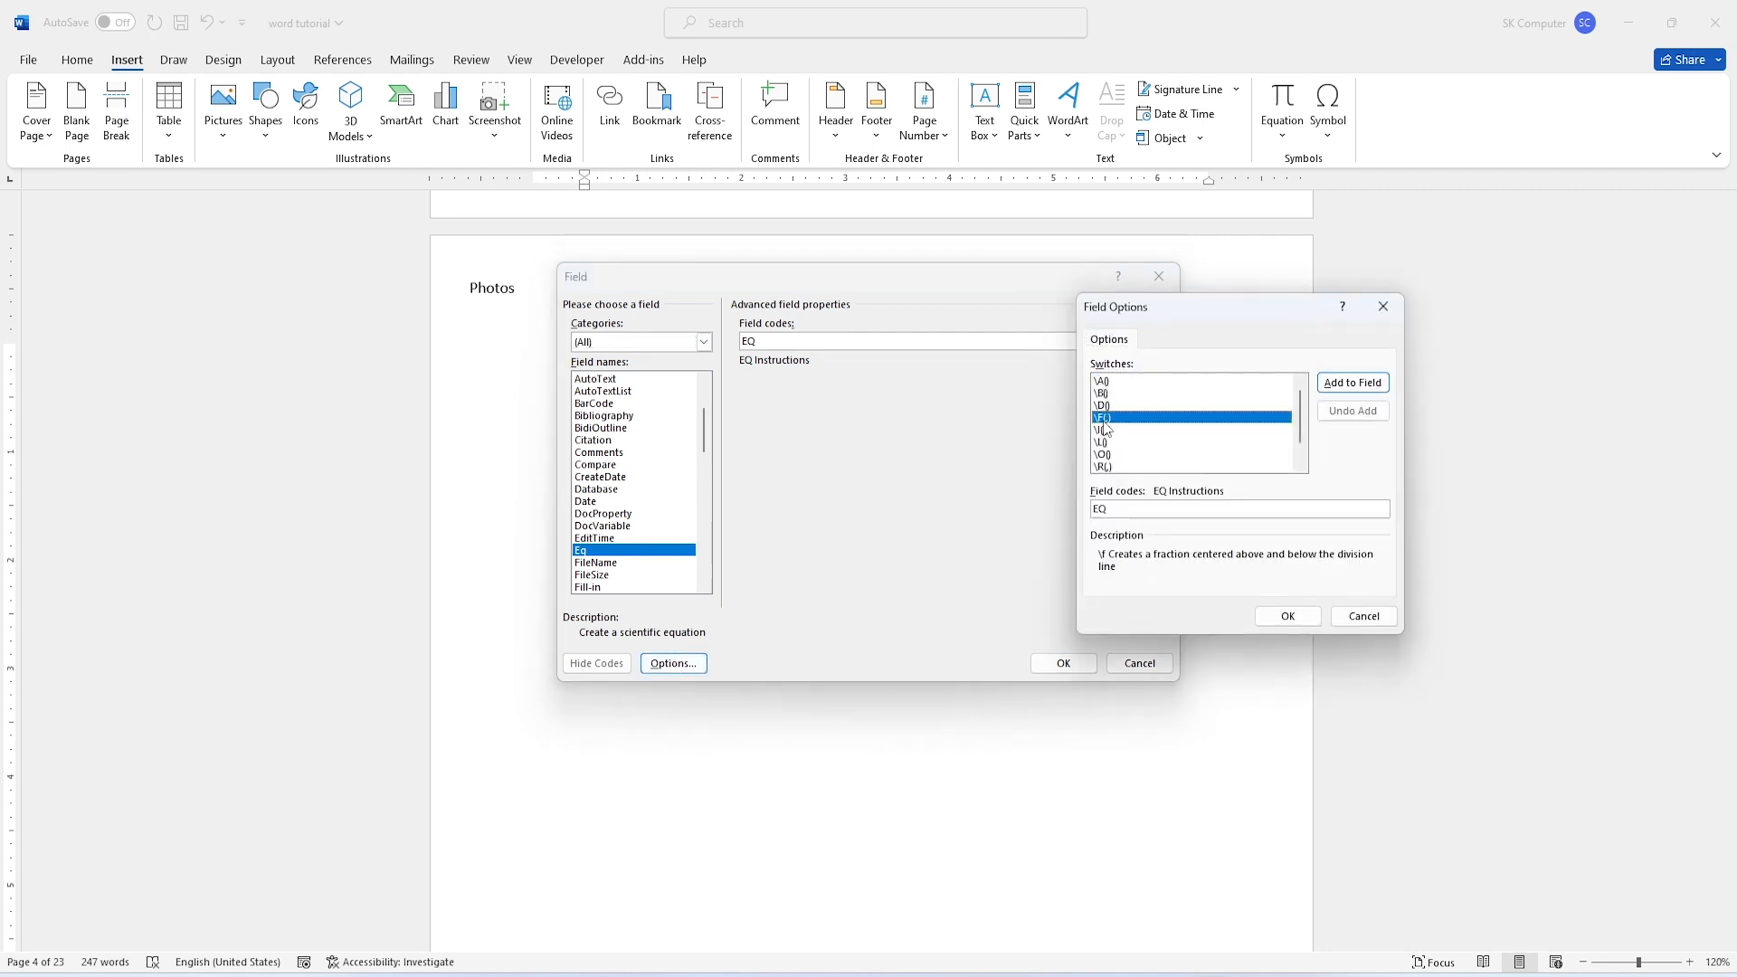
left_click(1352, 381)
Enter 50,90 as the arguments of the fraction switch and insert the second fraction.
left_click(1139, 509)
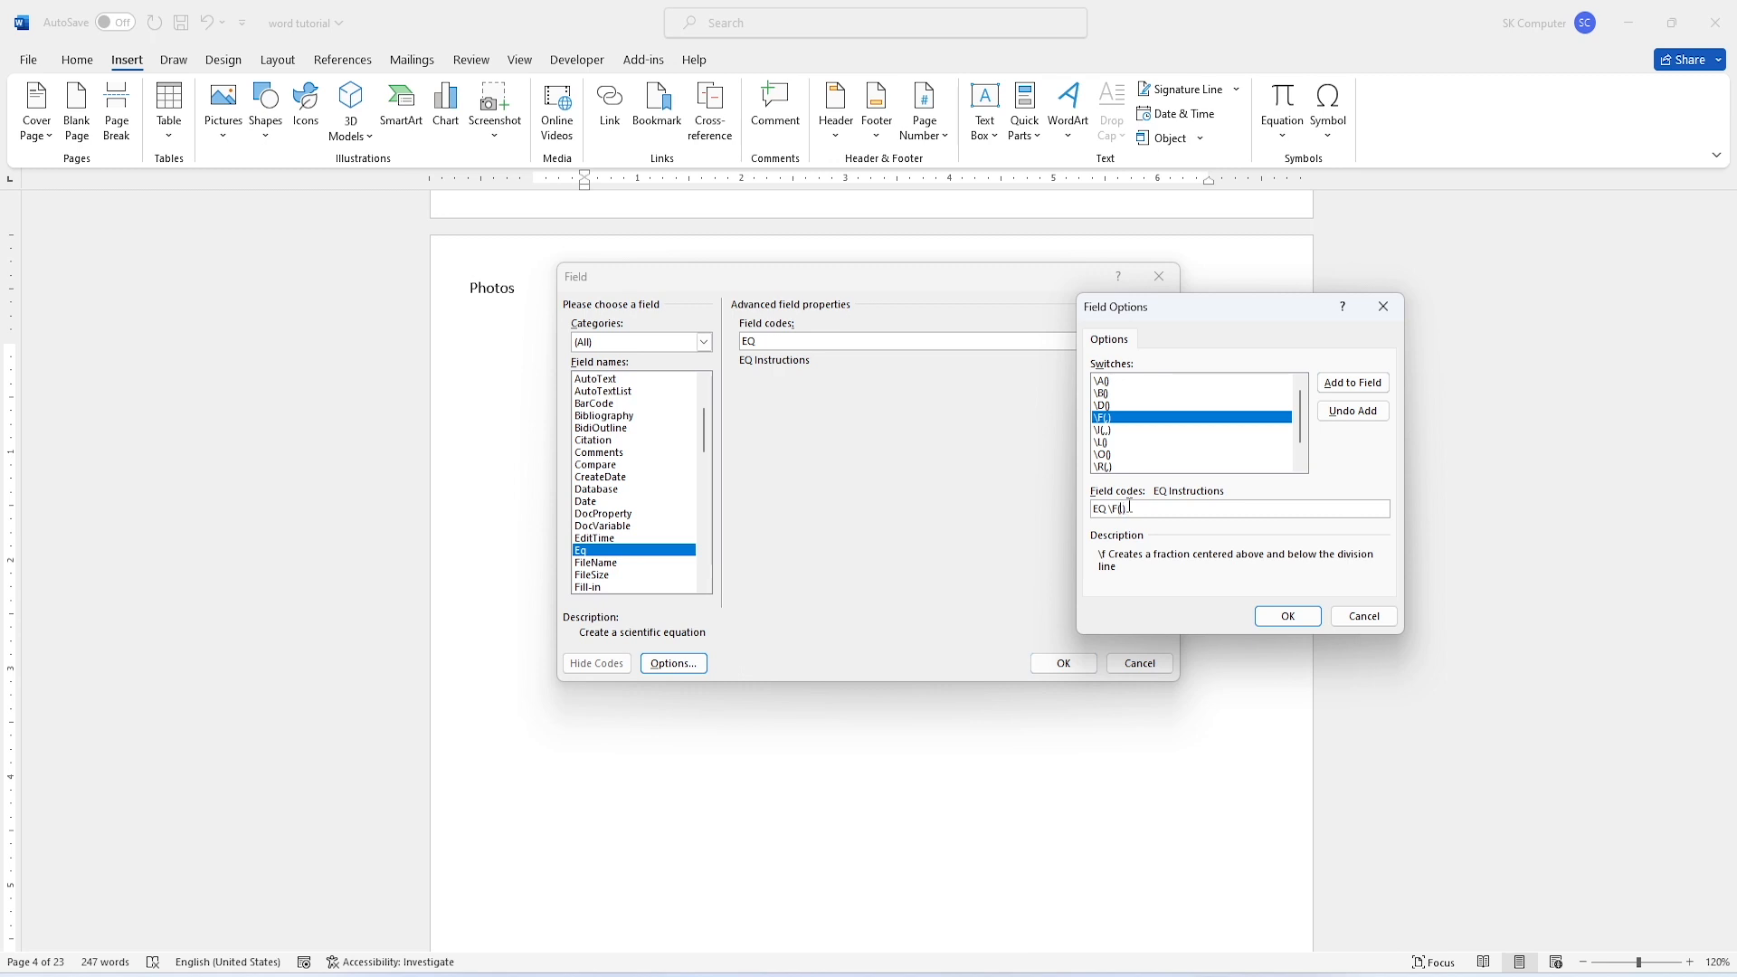
type("50,90")
left_click(1288, 615)
left_click(1063, 663)
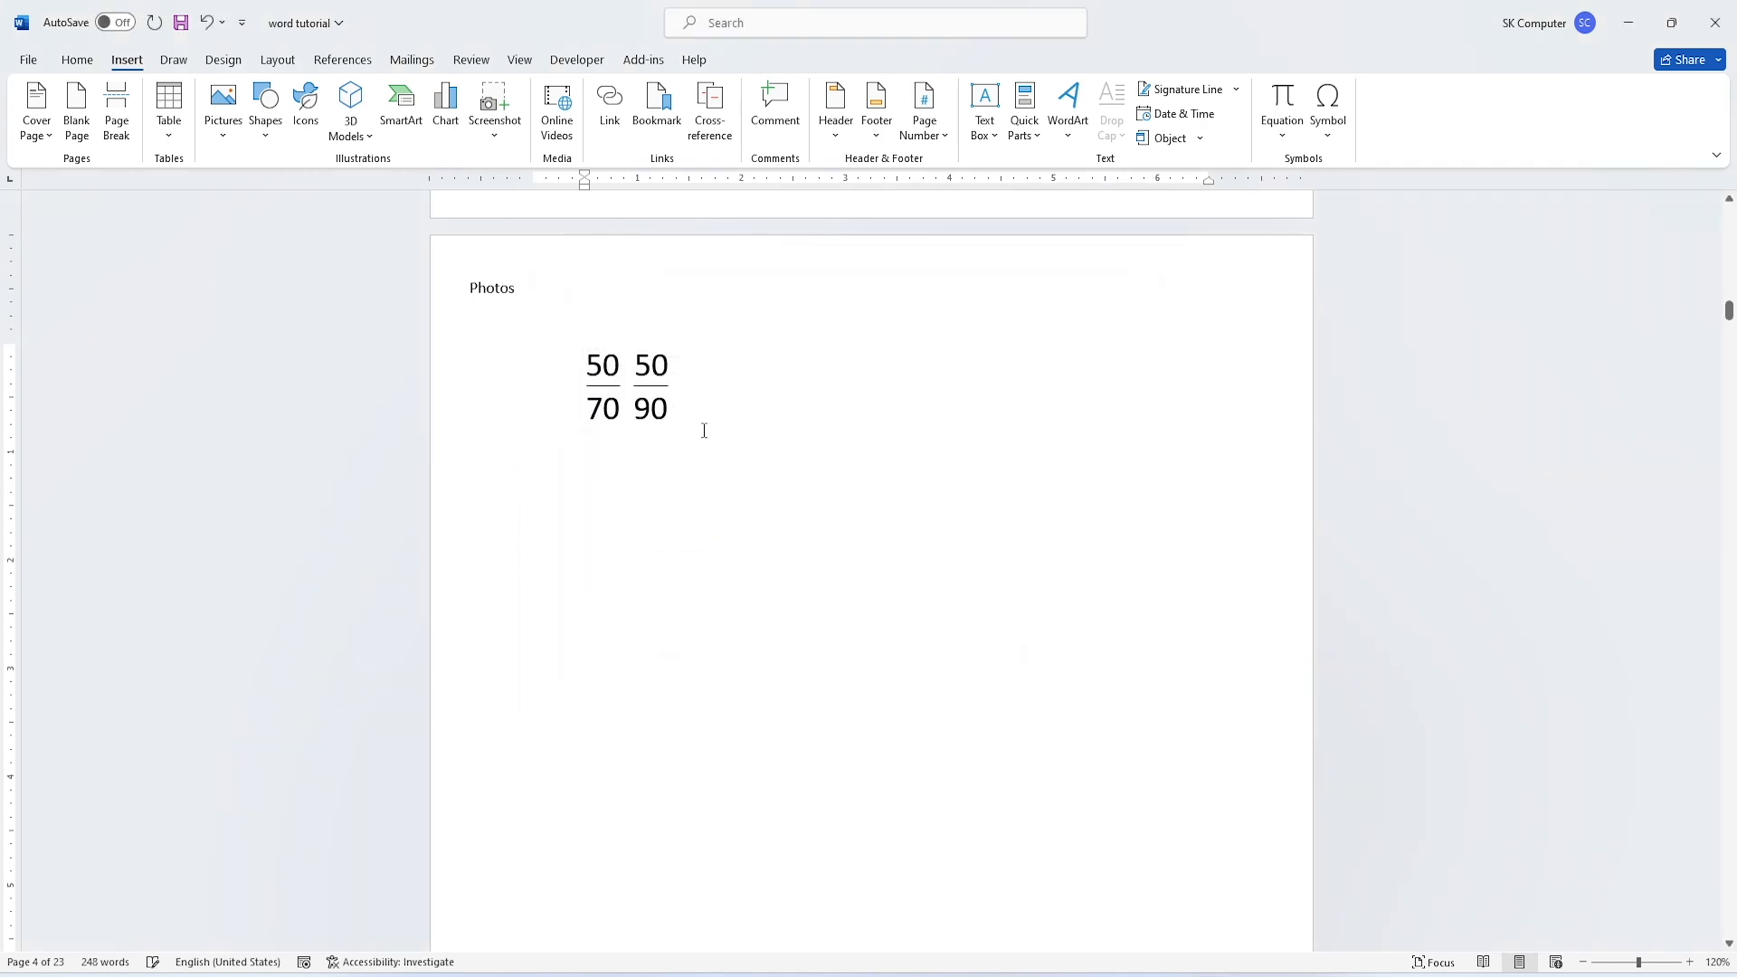
Add a new line below the two fractions and insert a new blank equation there.
key("Return")
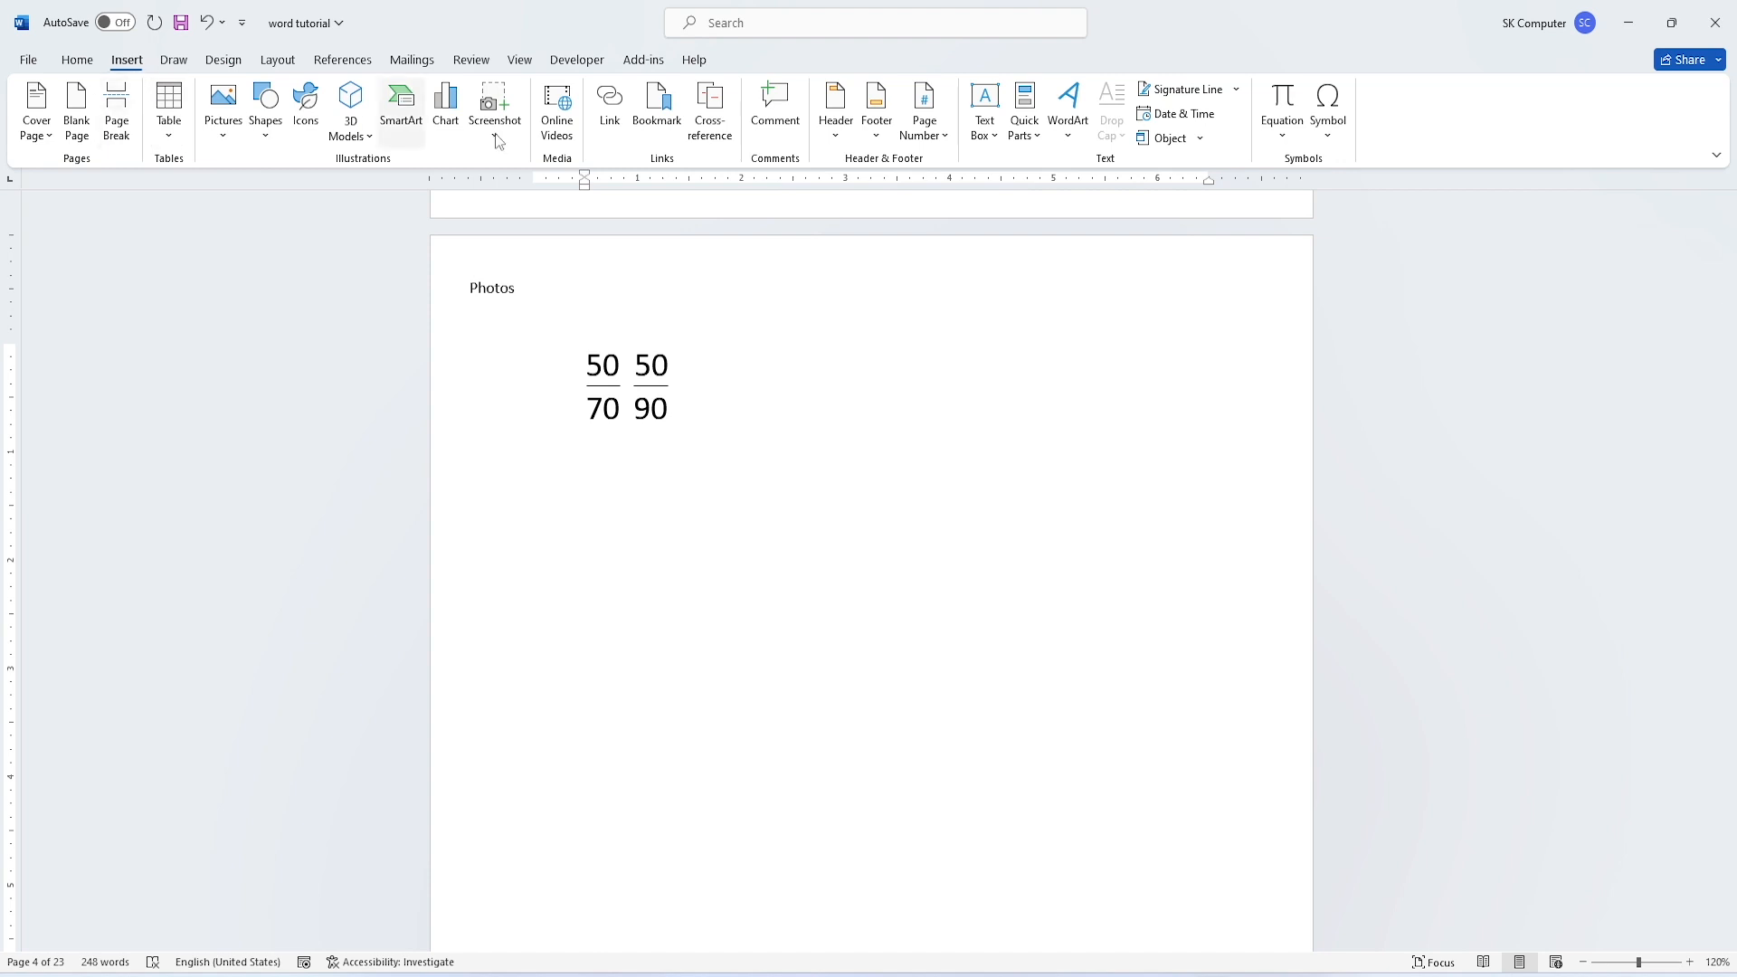
left_click(1276, 138)
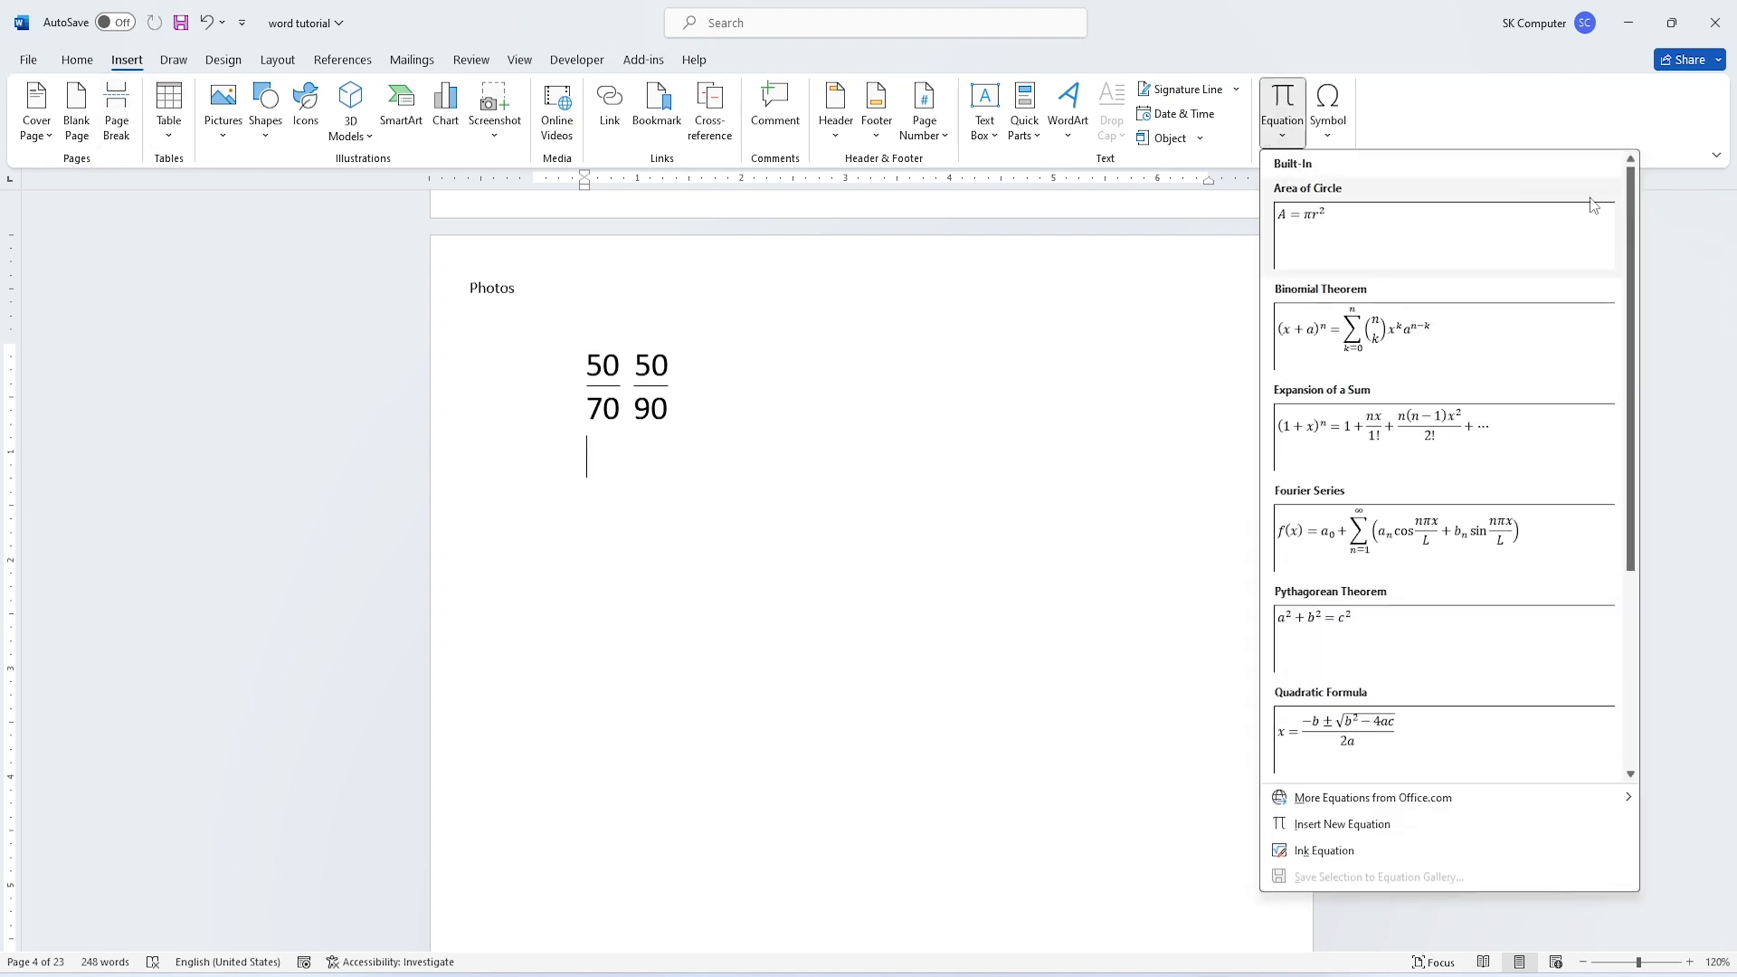
left_click_drag(1631, 240, 1639, 406)
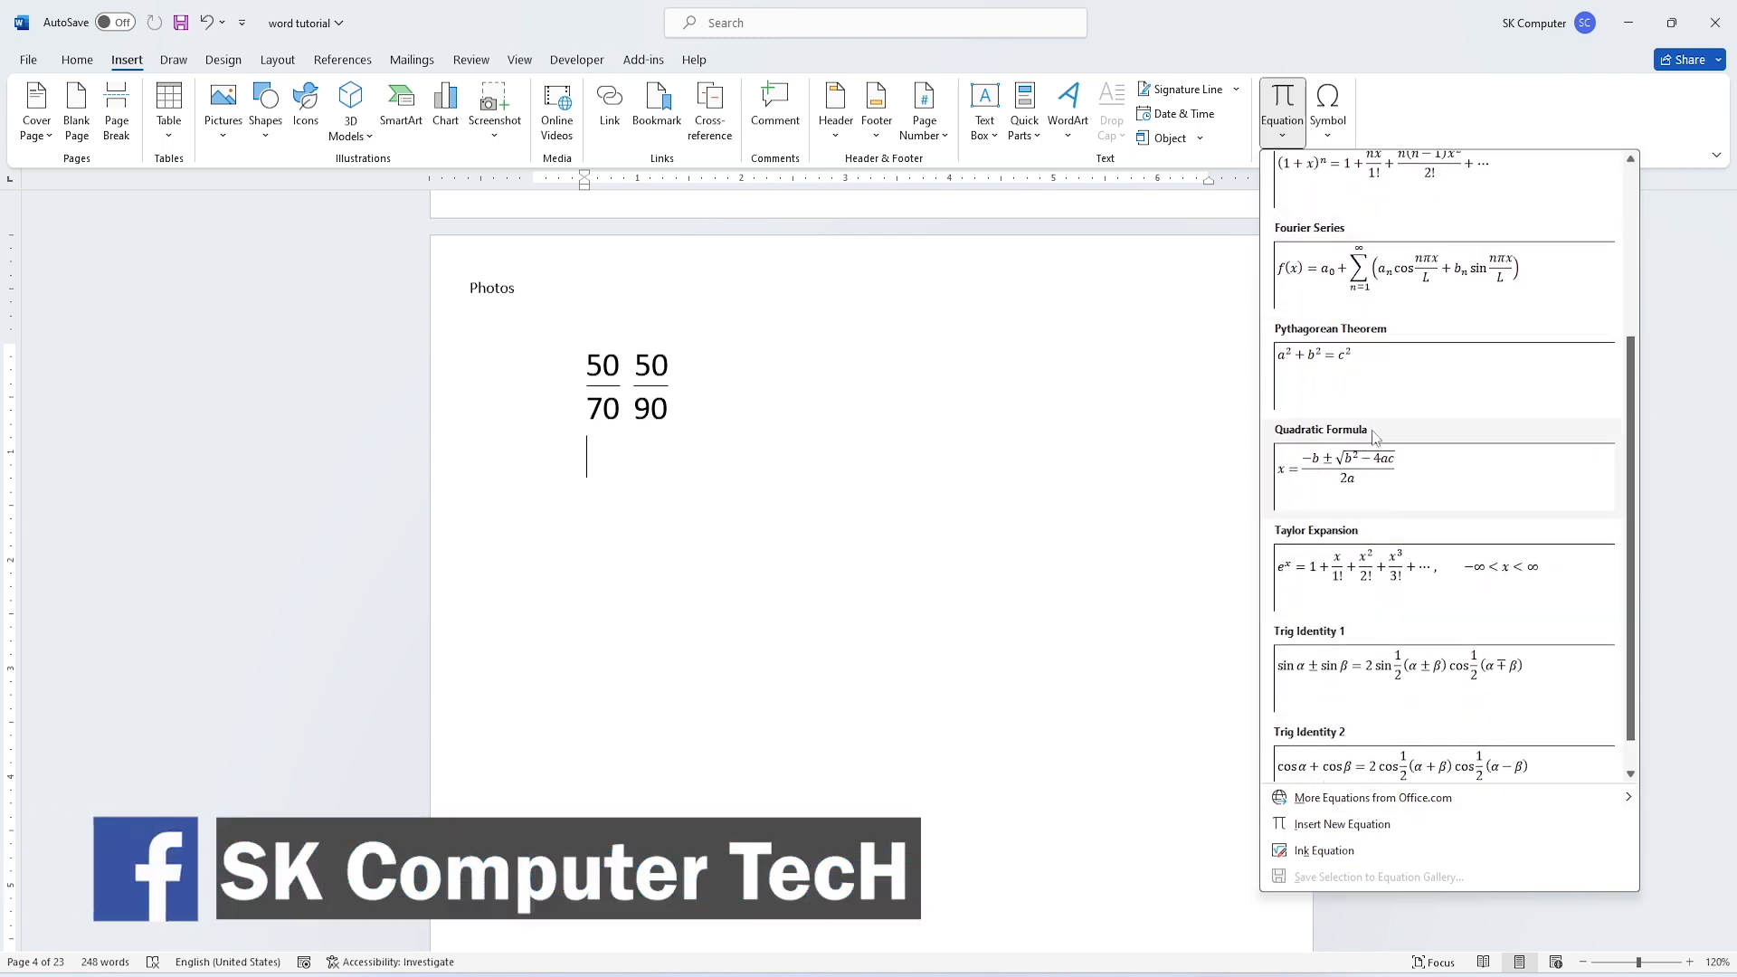
scroll(1391, 250, "down", 1)
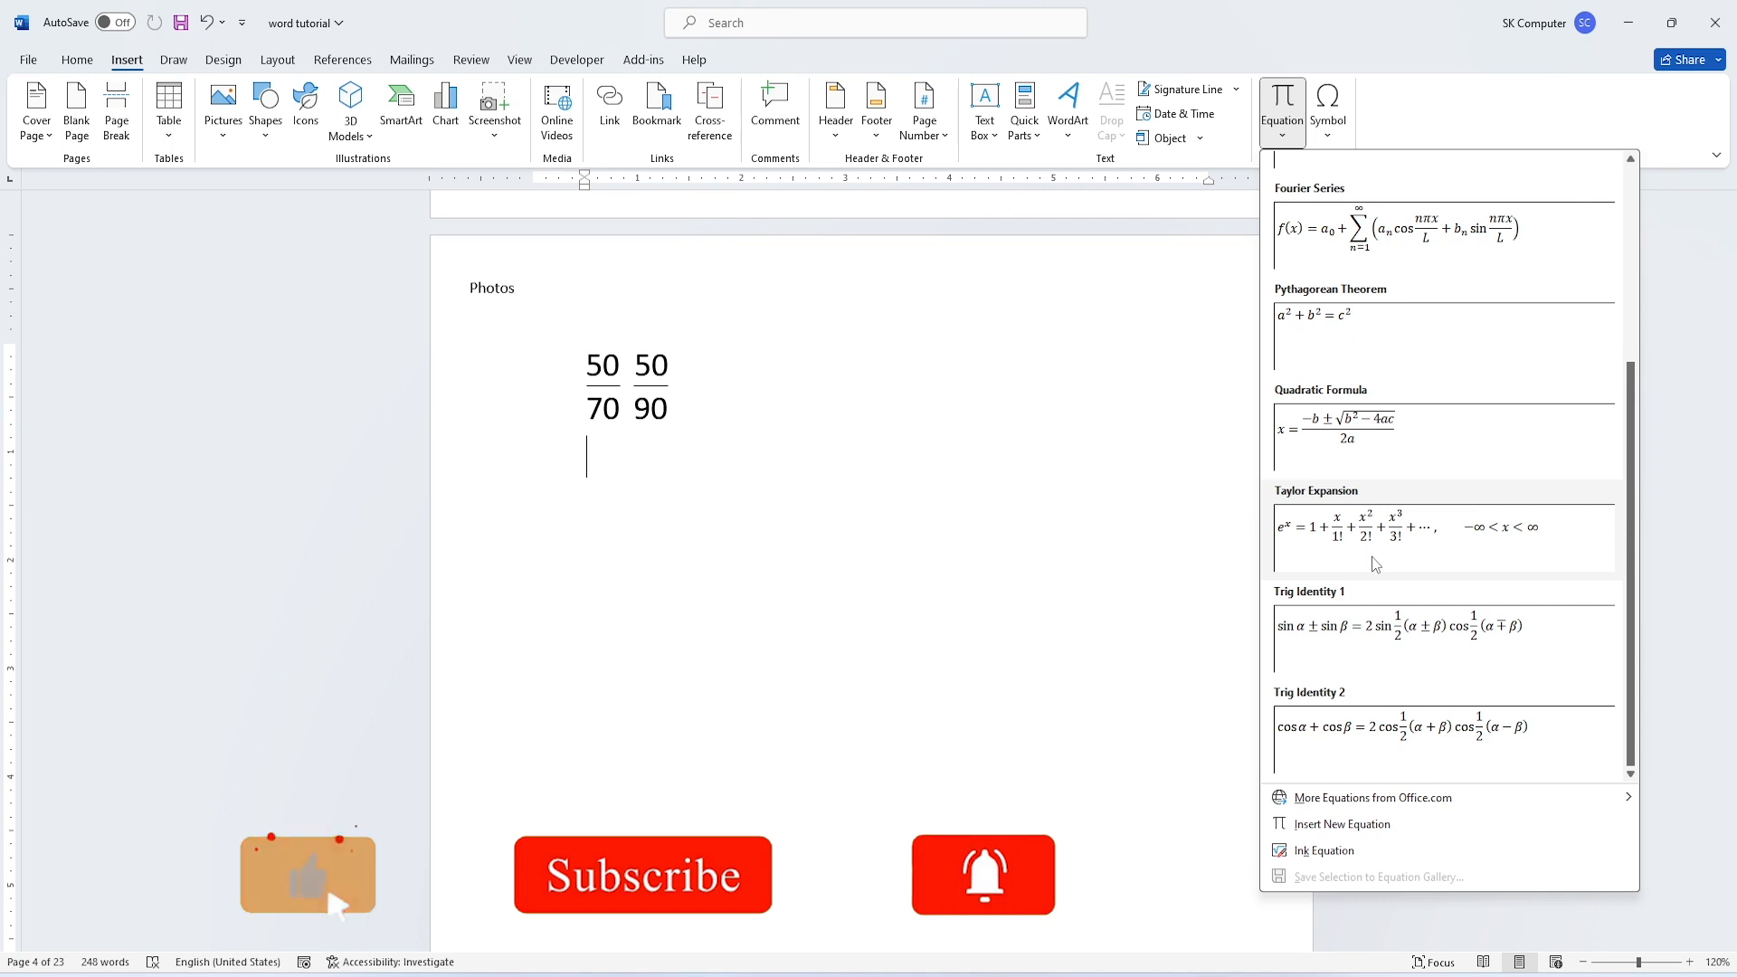
left_click(1323, 825)
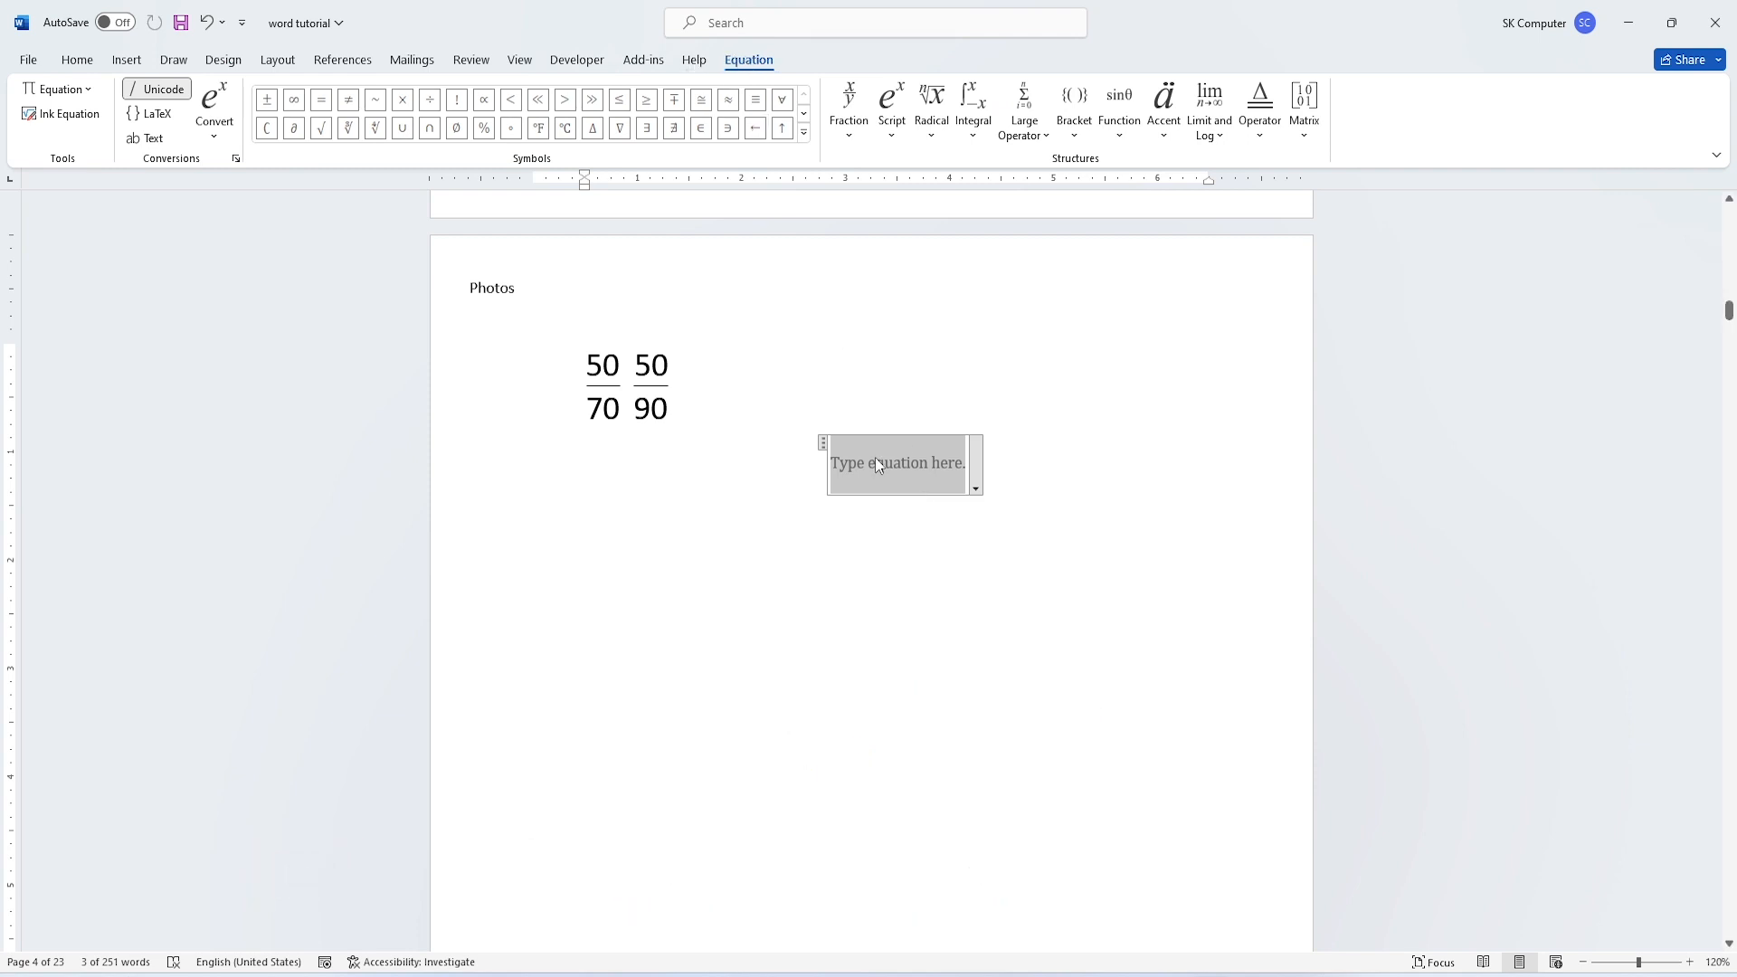
Add a superscript structure to the blank equation and place a pair of round brackets in its base.
left_click(804, 134)
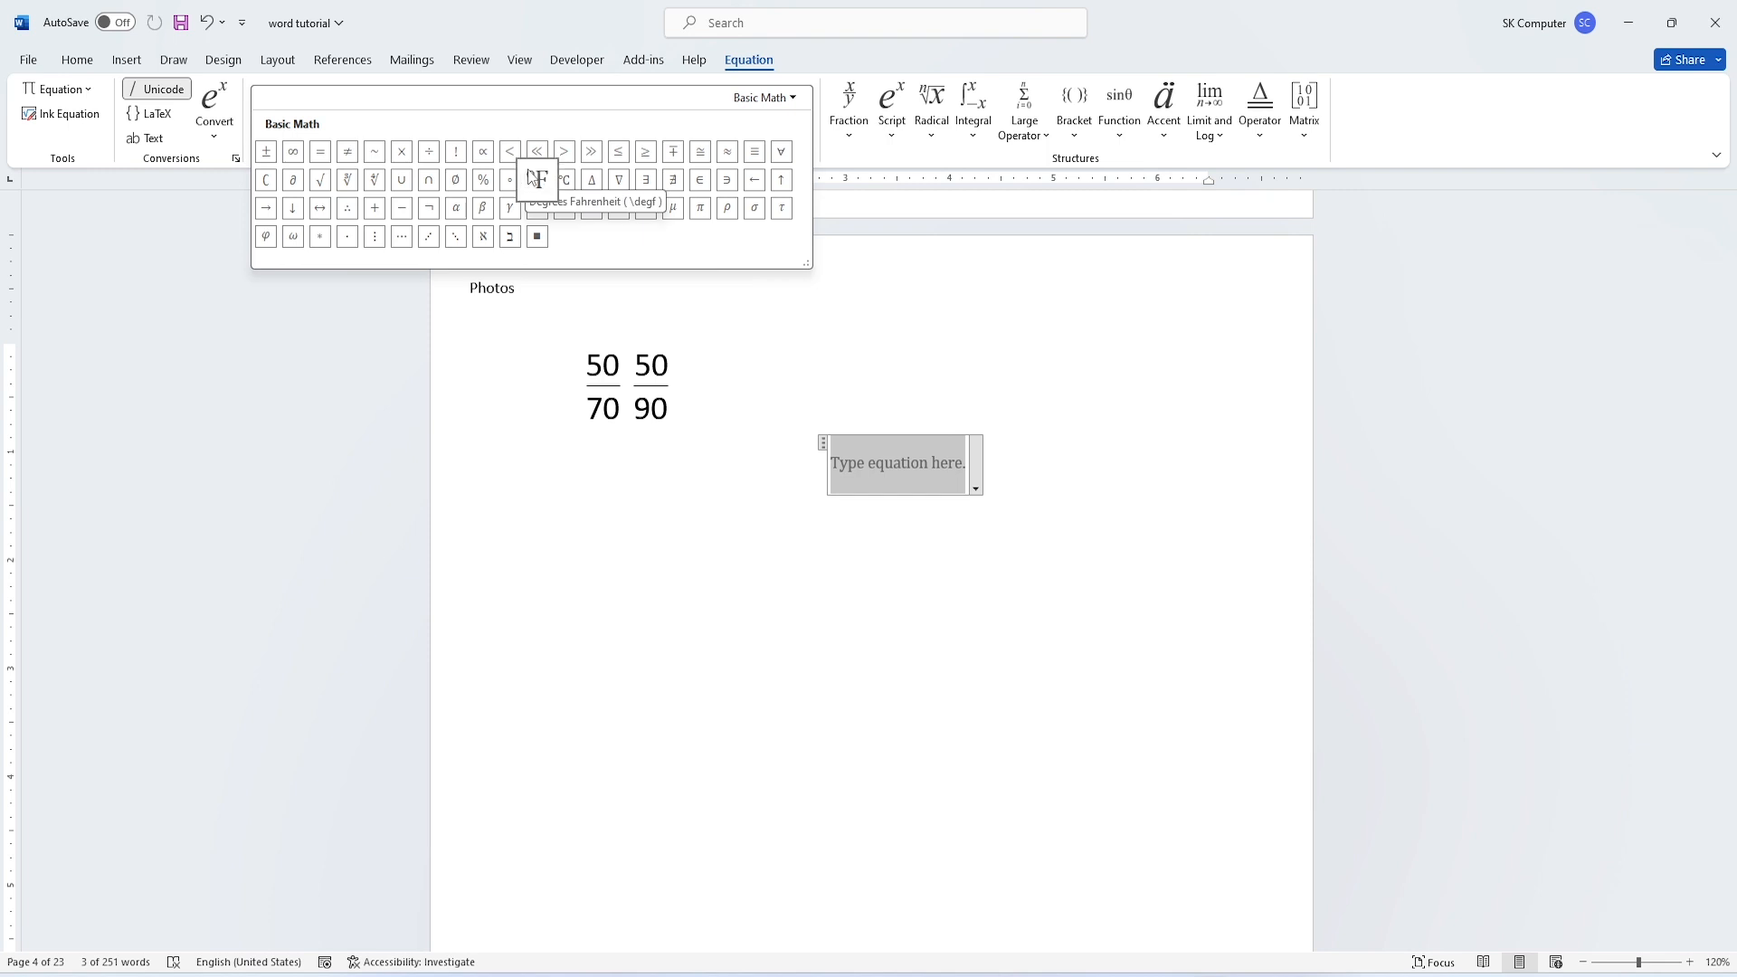
left_click(876, 159)
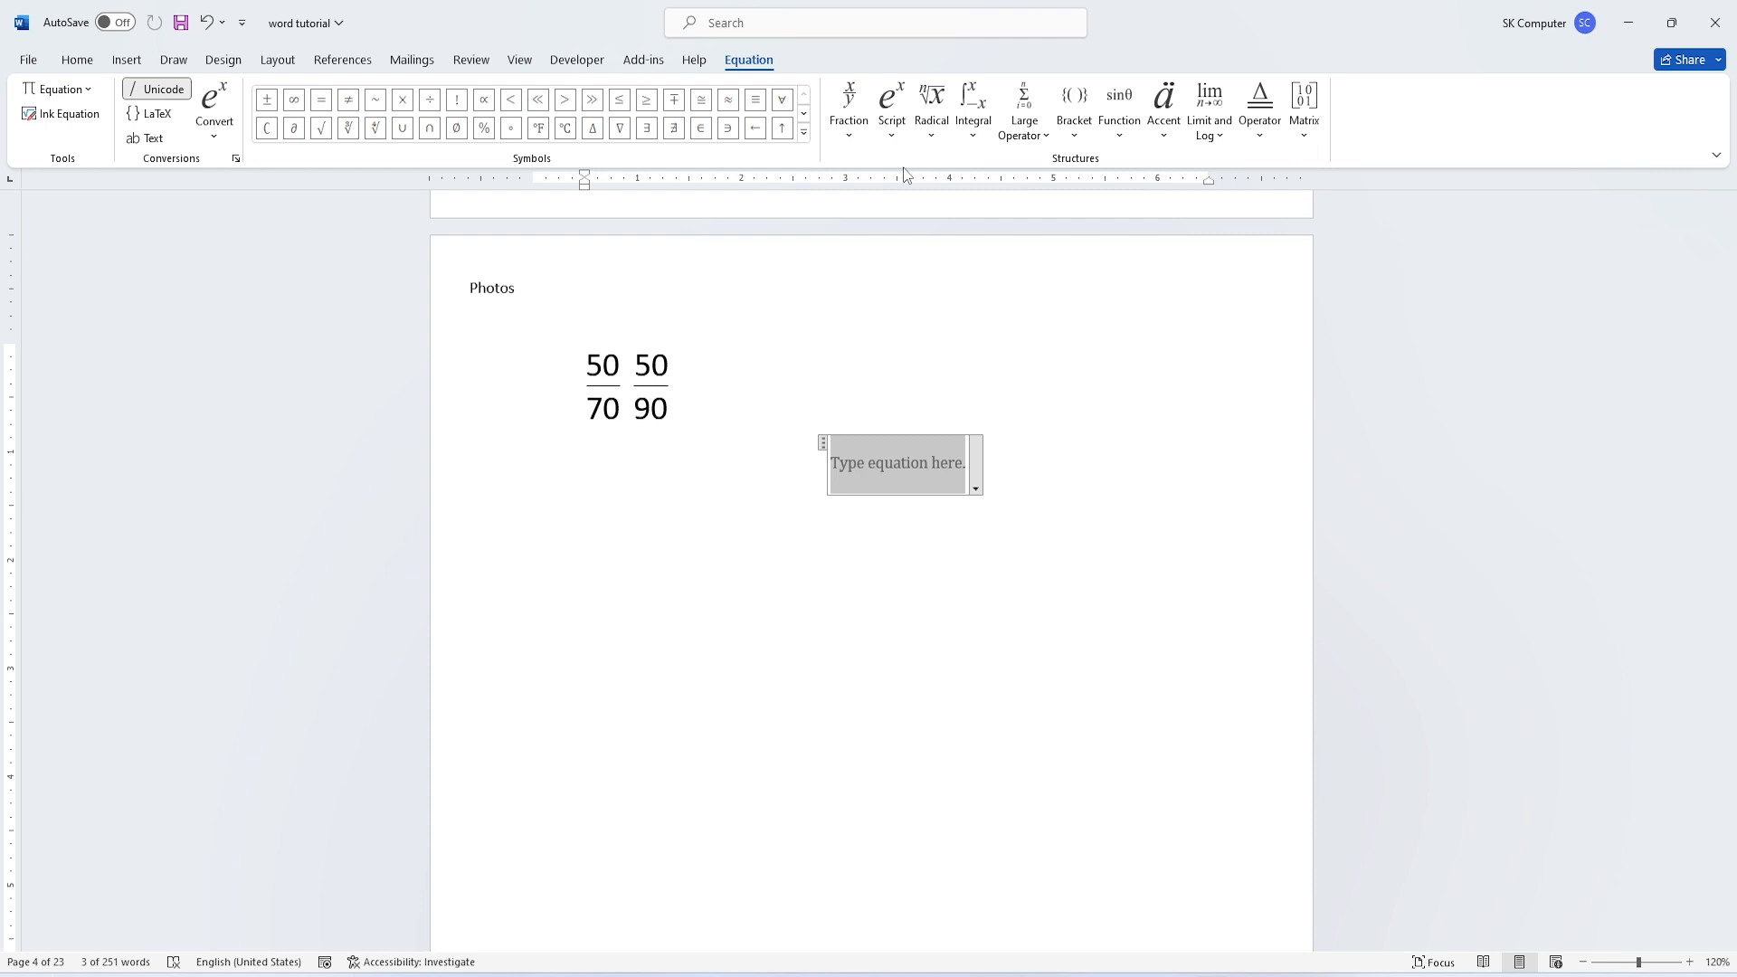
left_click(892, 134)
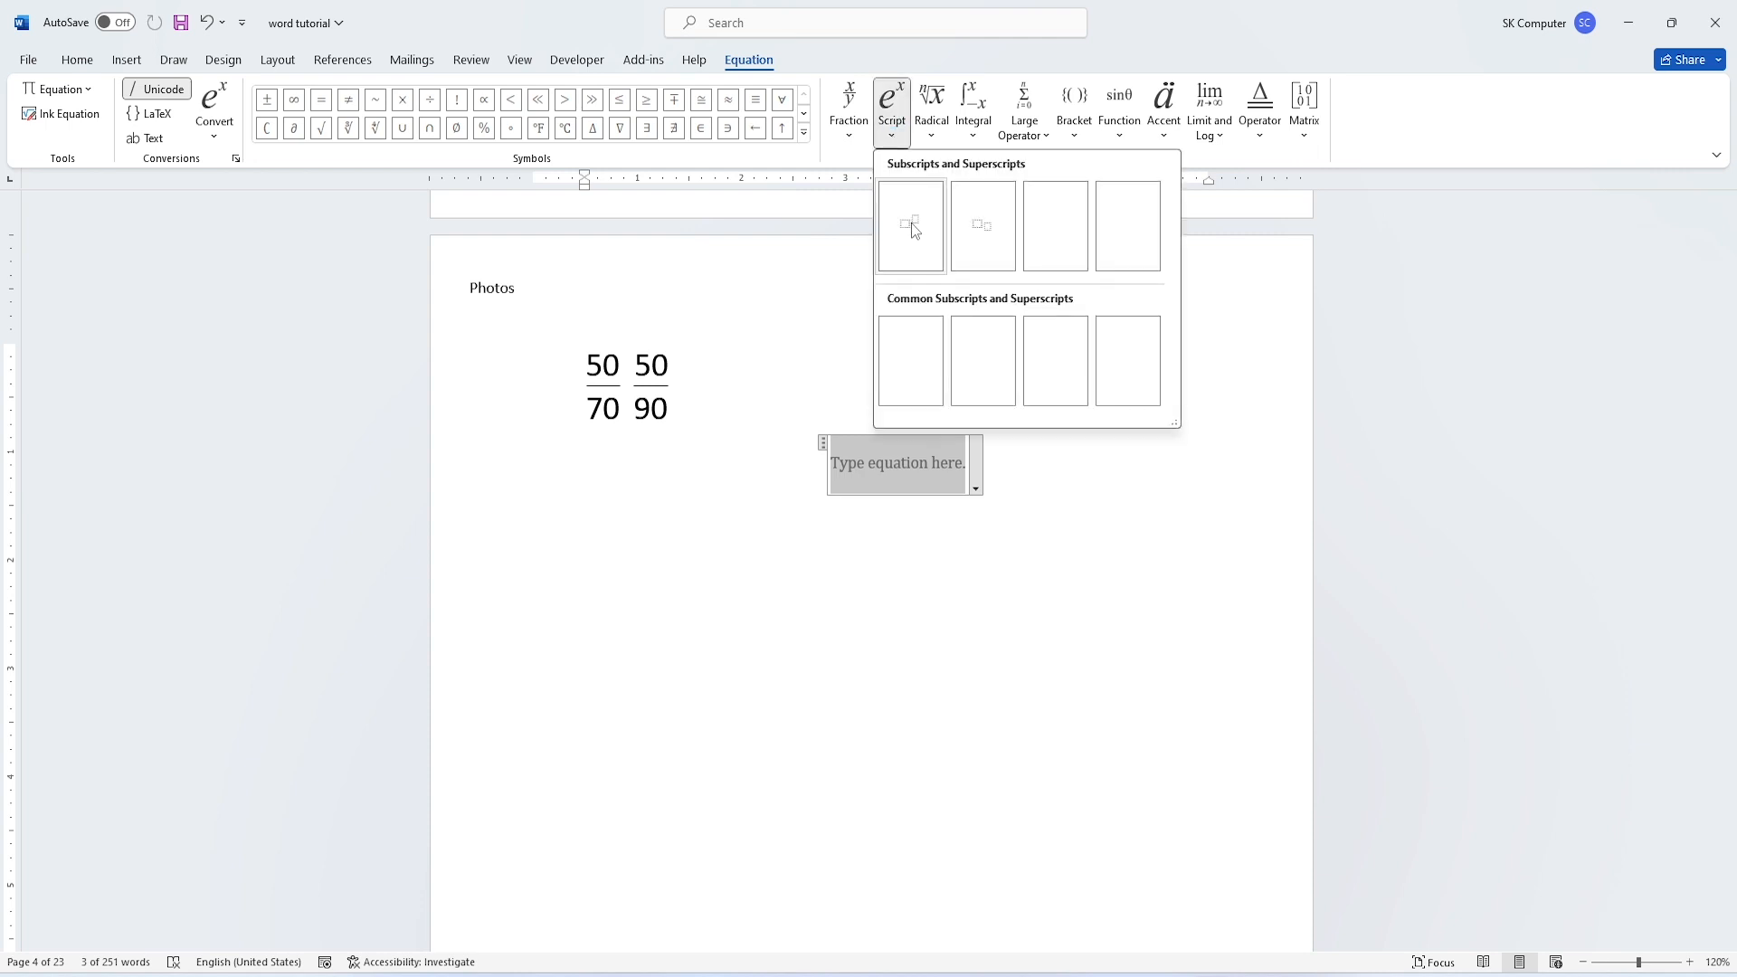
left_click(928, 227)
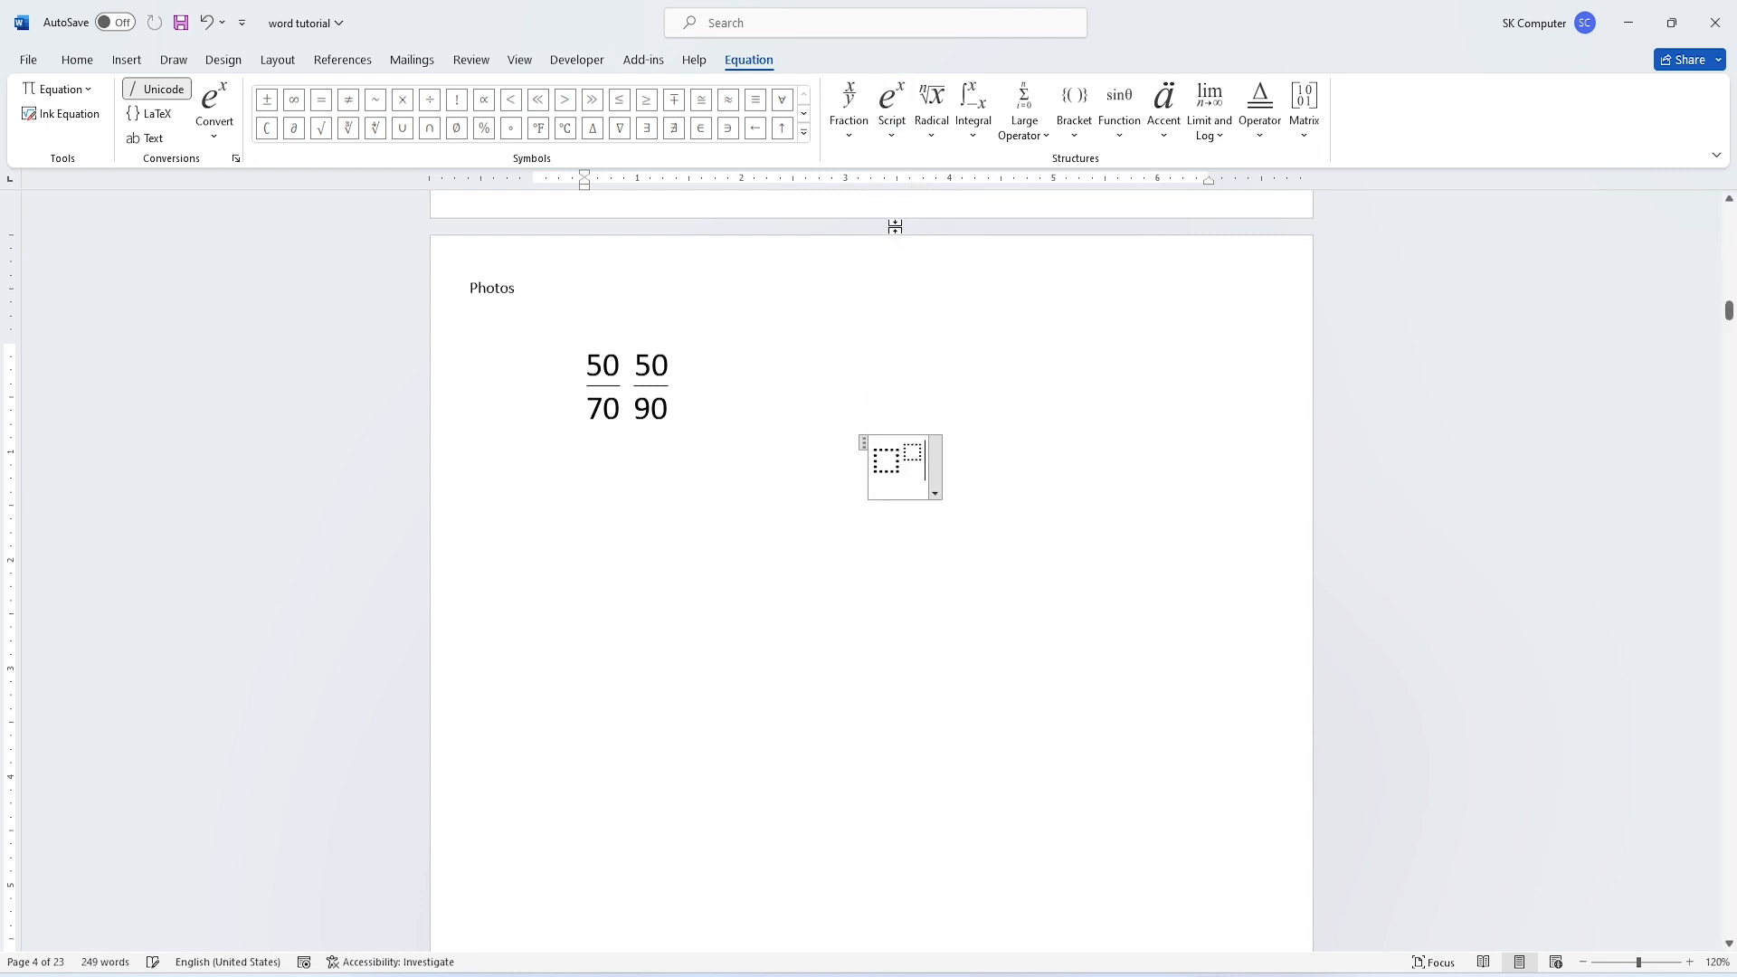
left_click(887, 462)
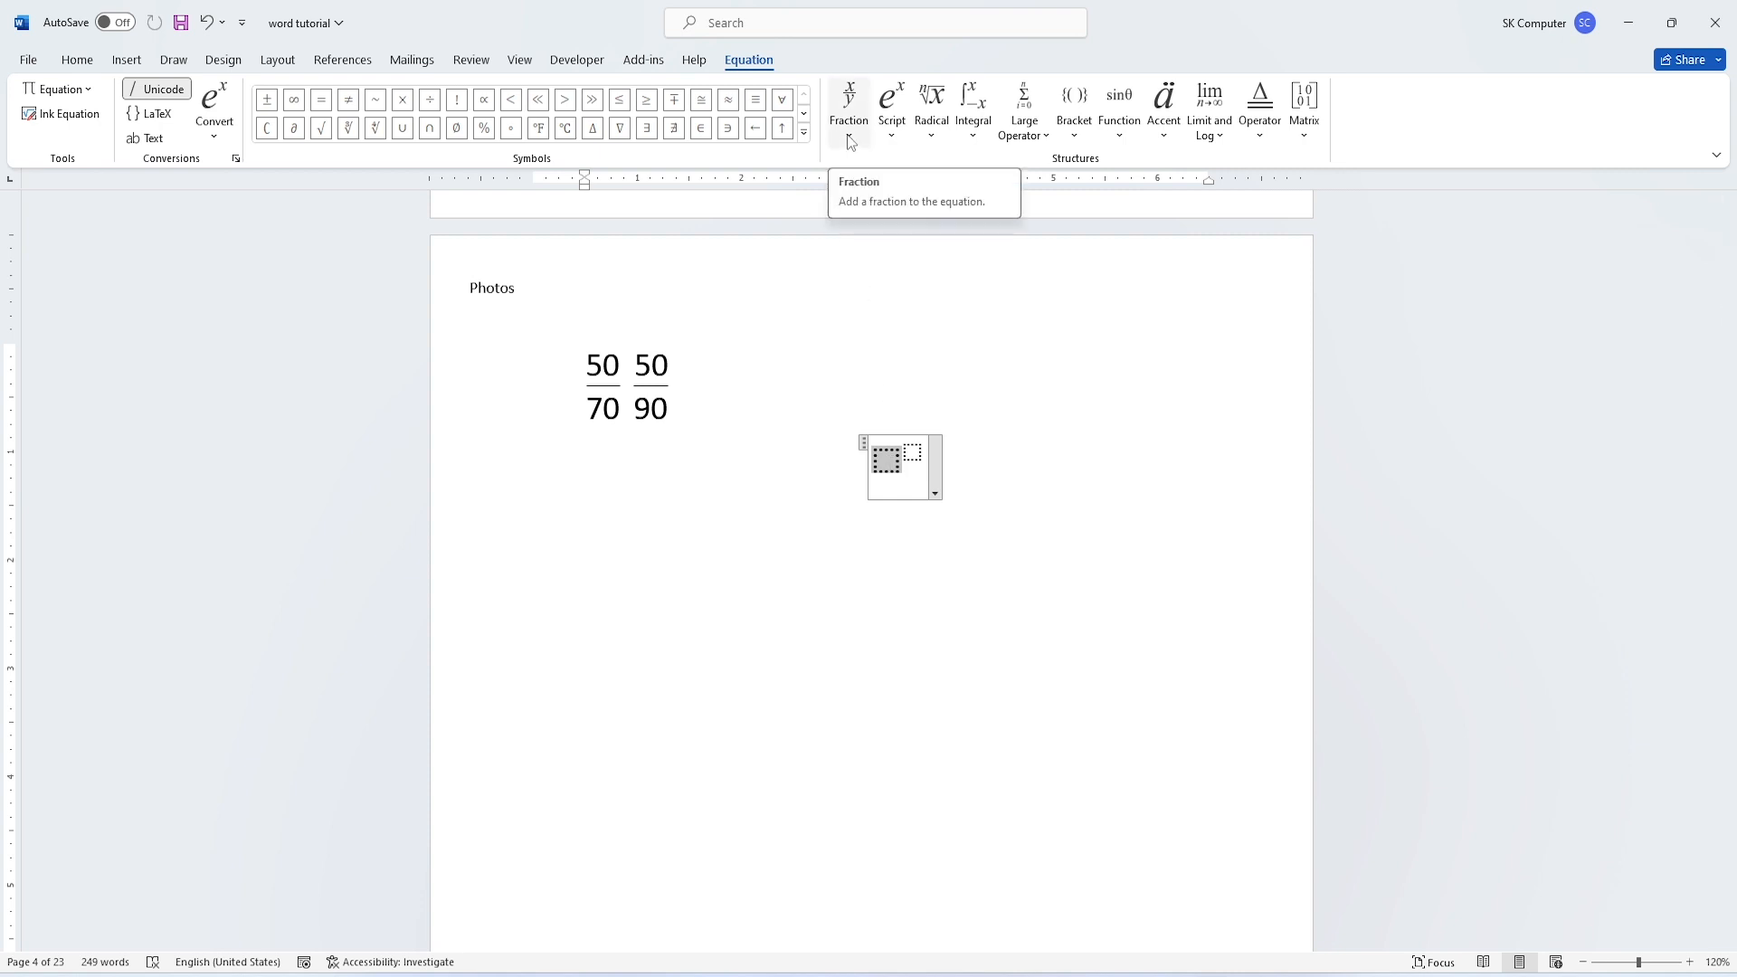
left_click(1074, 107)
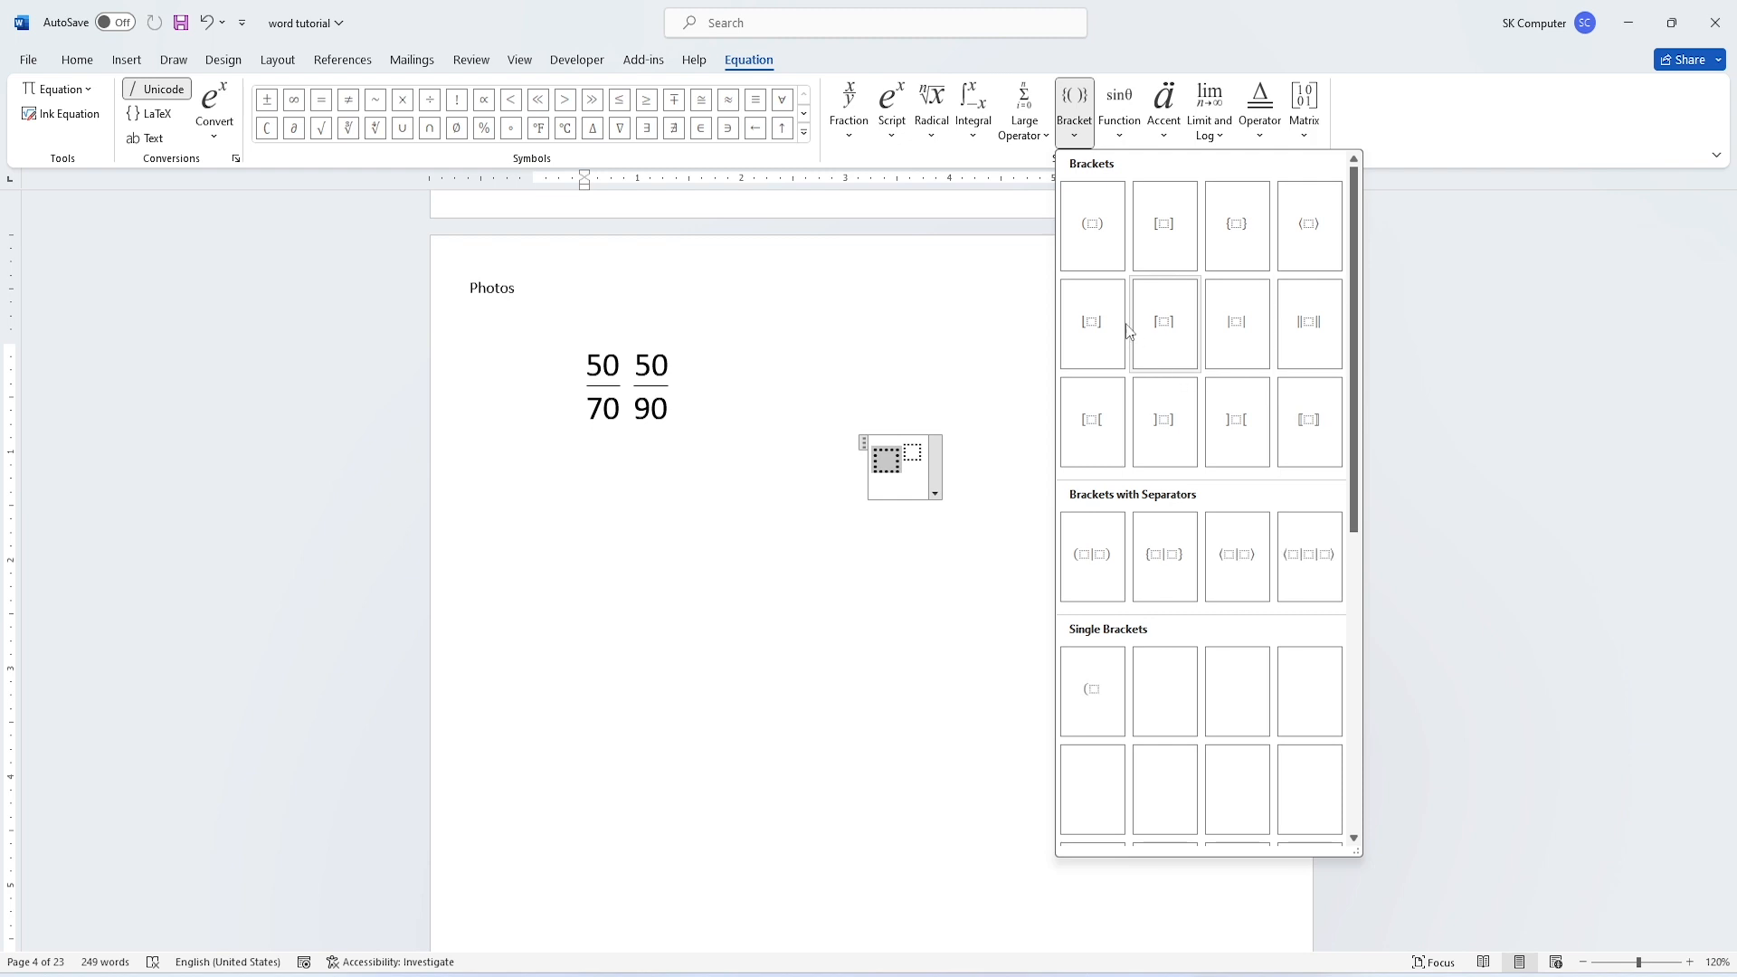
left_click(1092, 231)
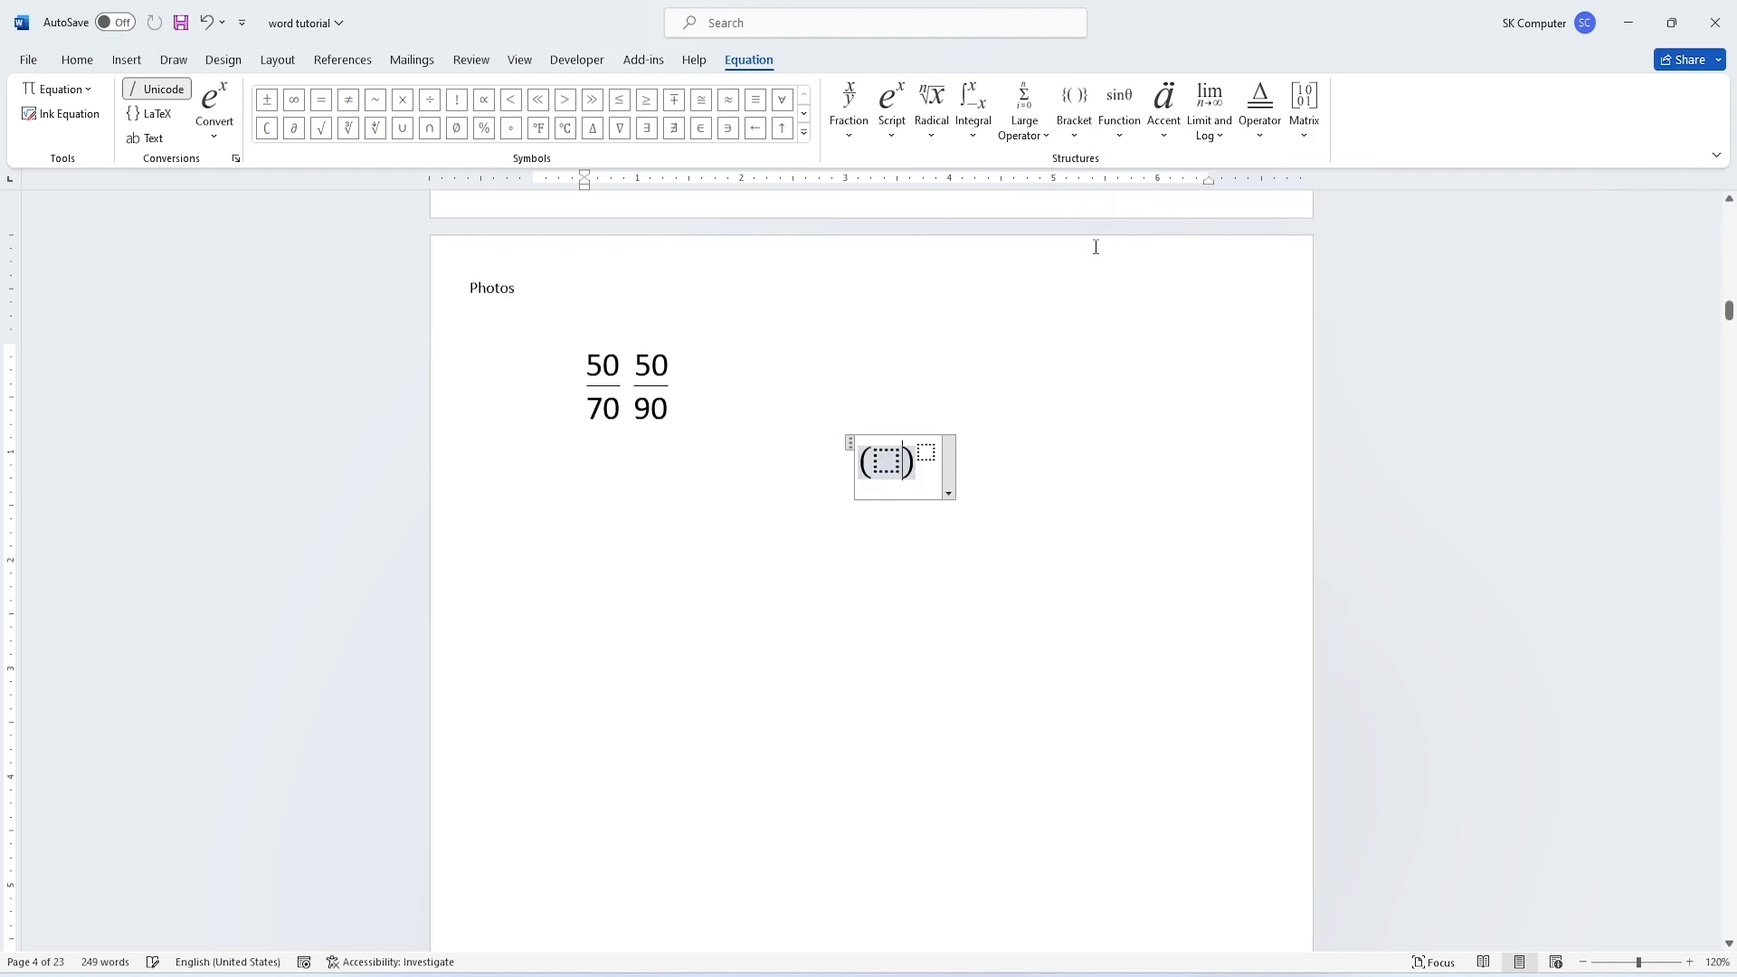
Insert a stacked fraction inside the round brackets of the equation.
left_click(889, 465)
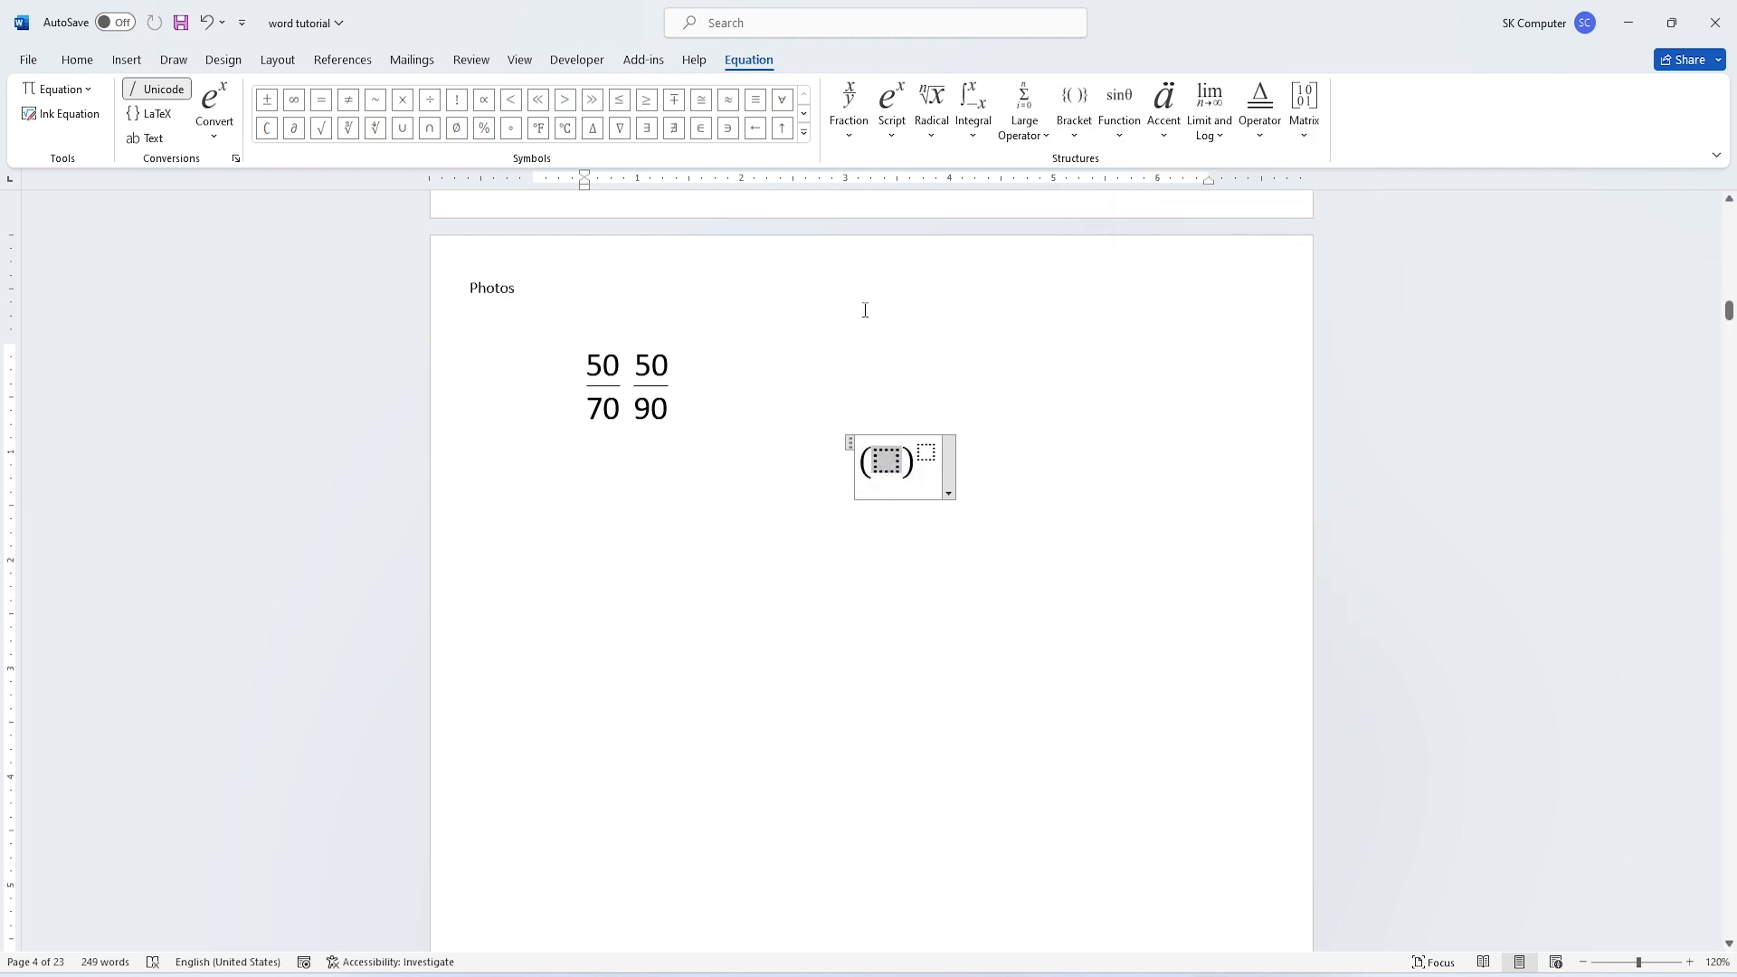
left_click(855, 138)
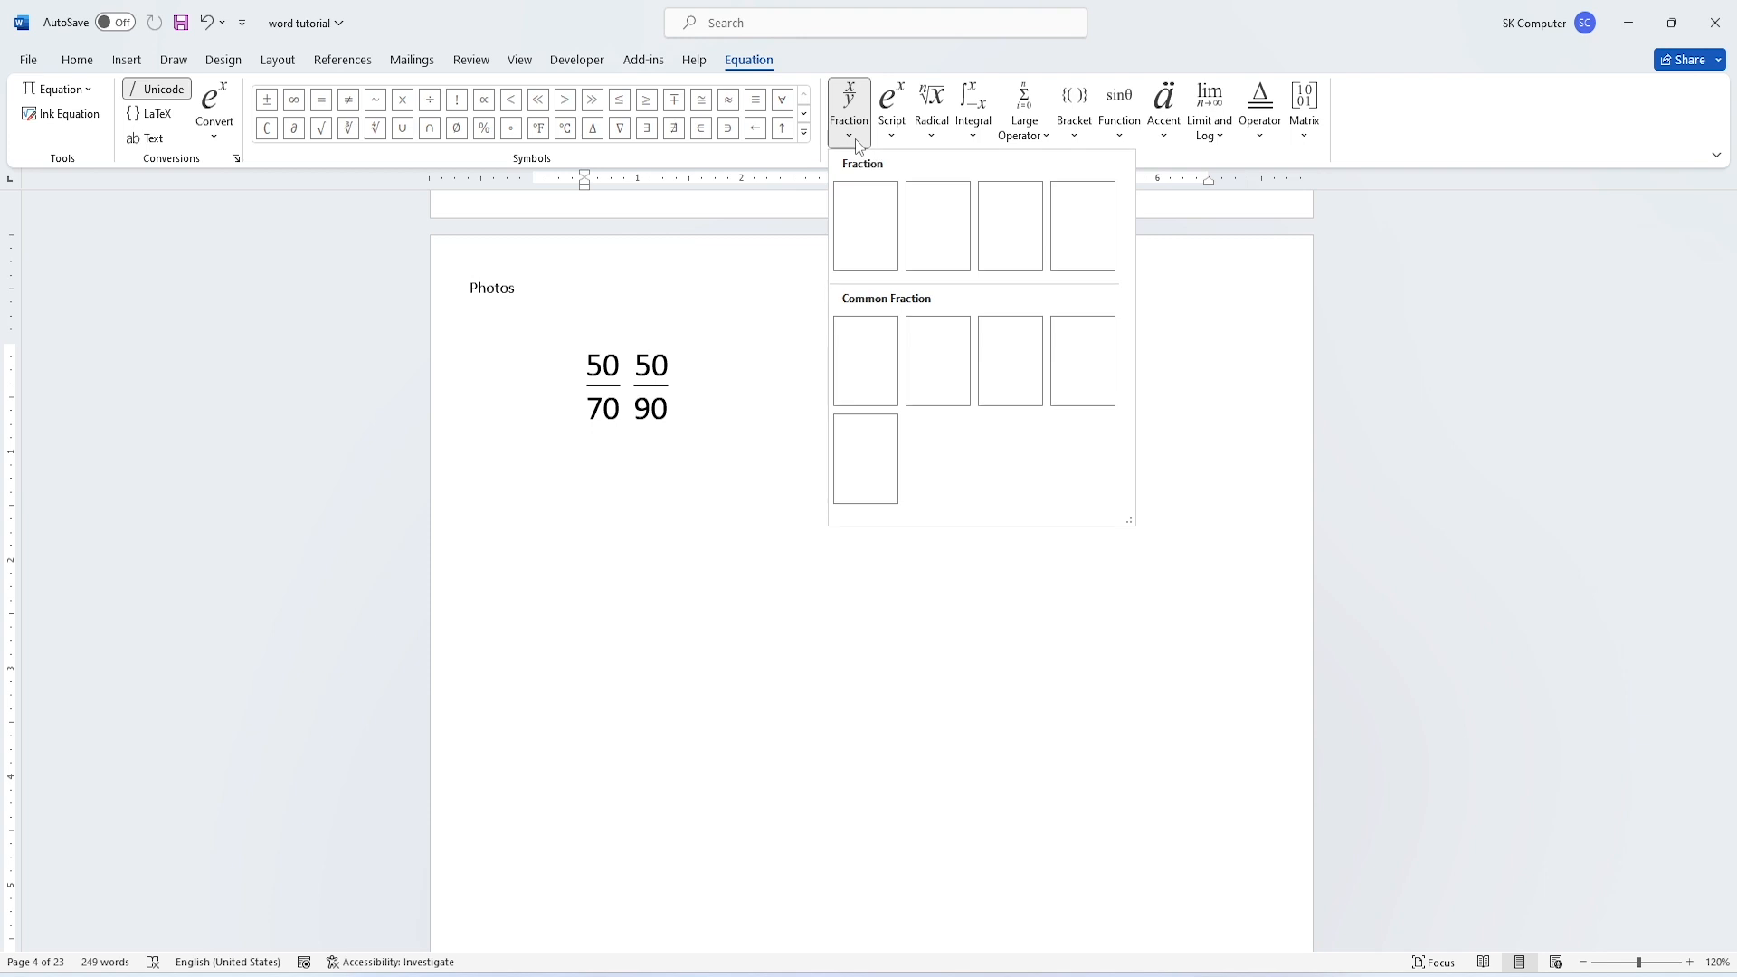
left_click(856, 242)
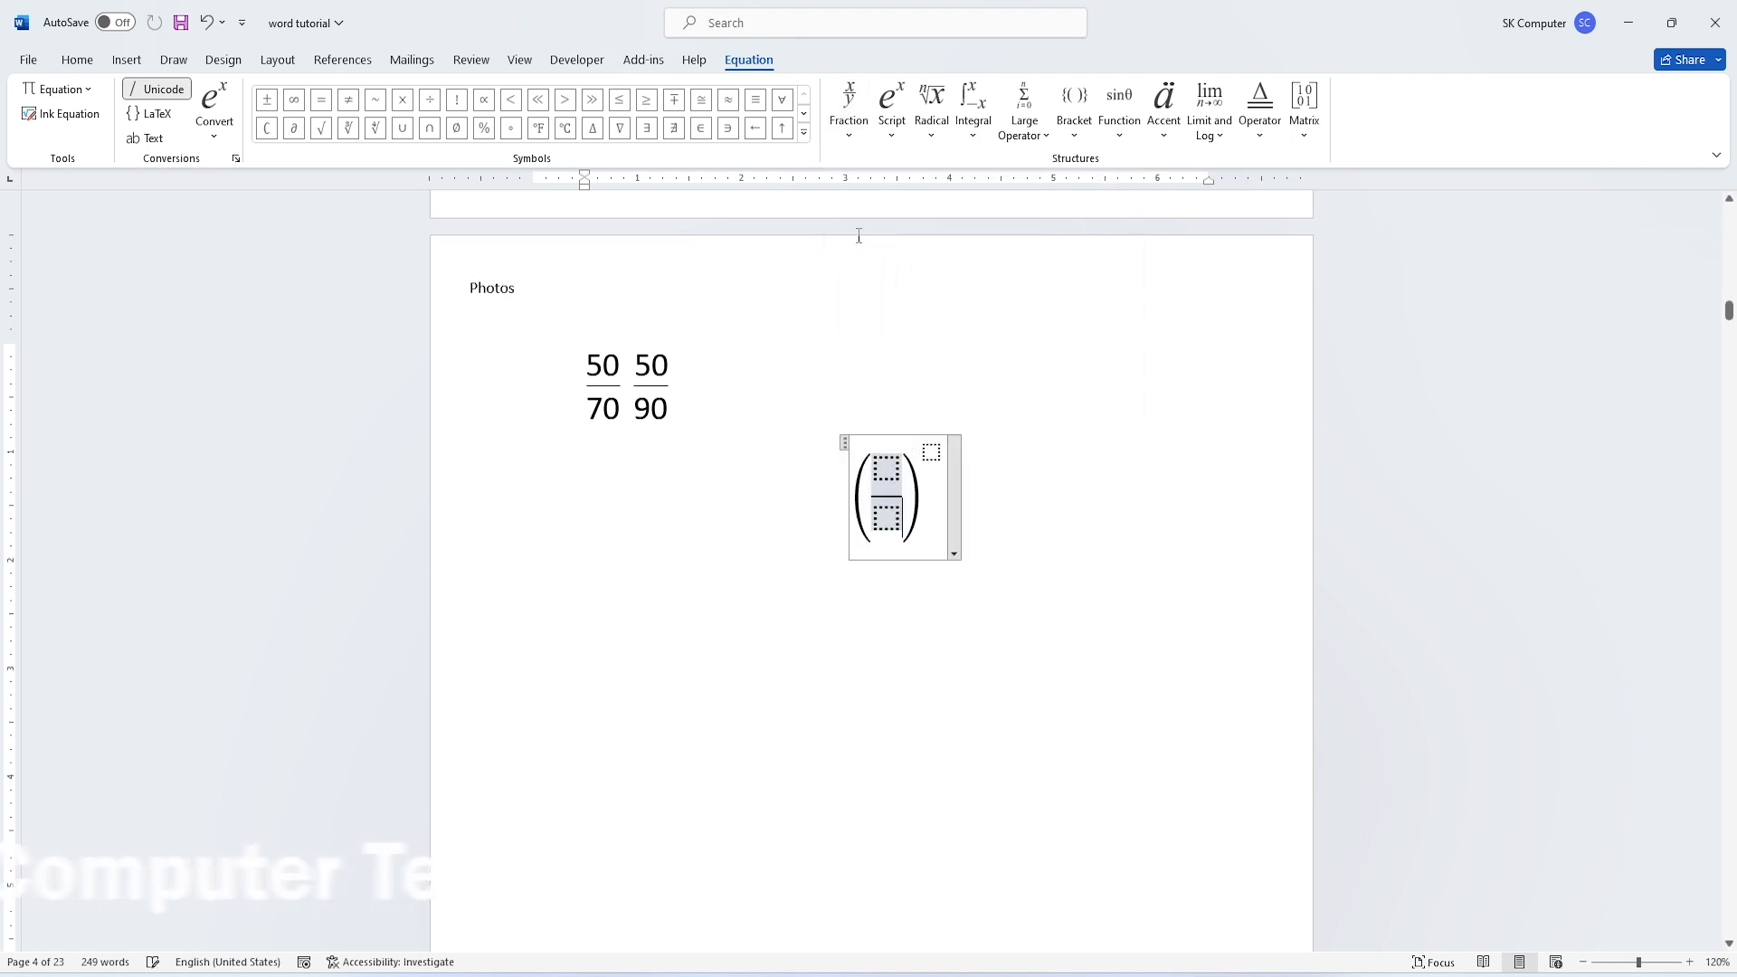
Fill in the bracketed fraction as a+b over 2, set the exponent to 2, and leave the equation.
left_click(887, 467)
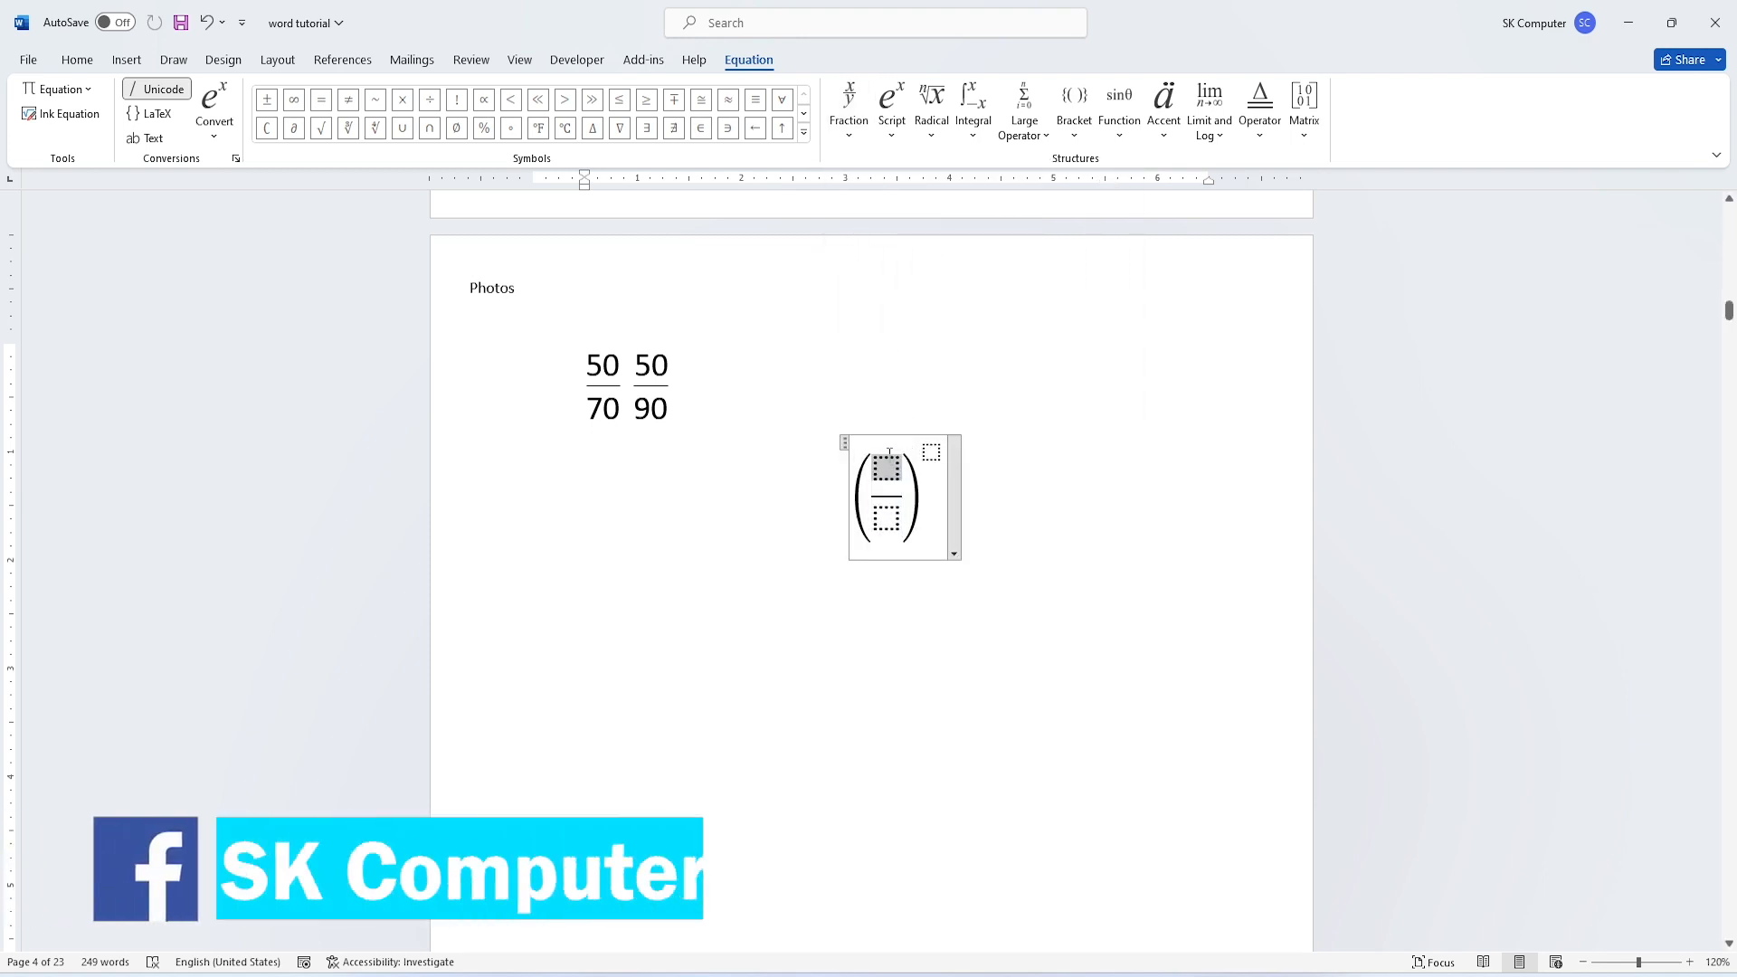
type("a+b")
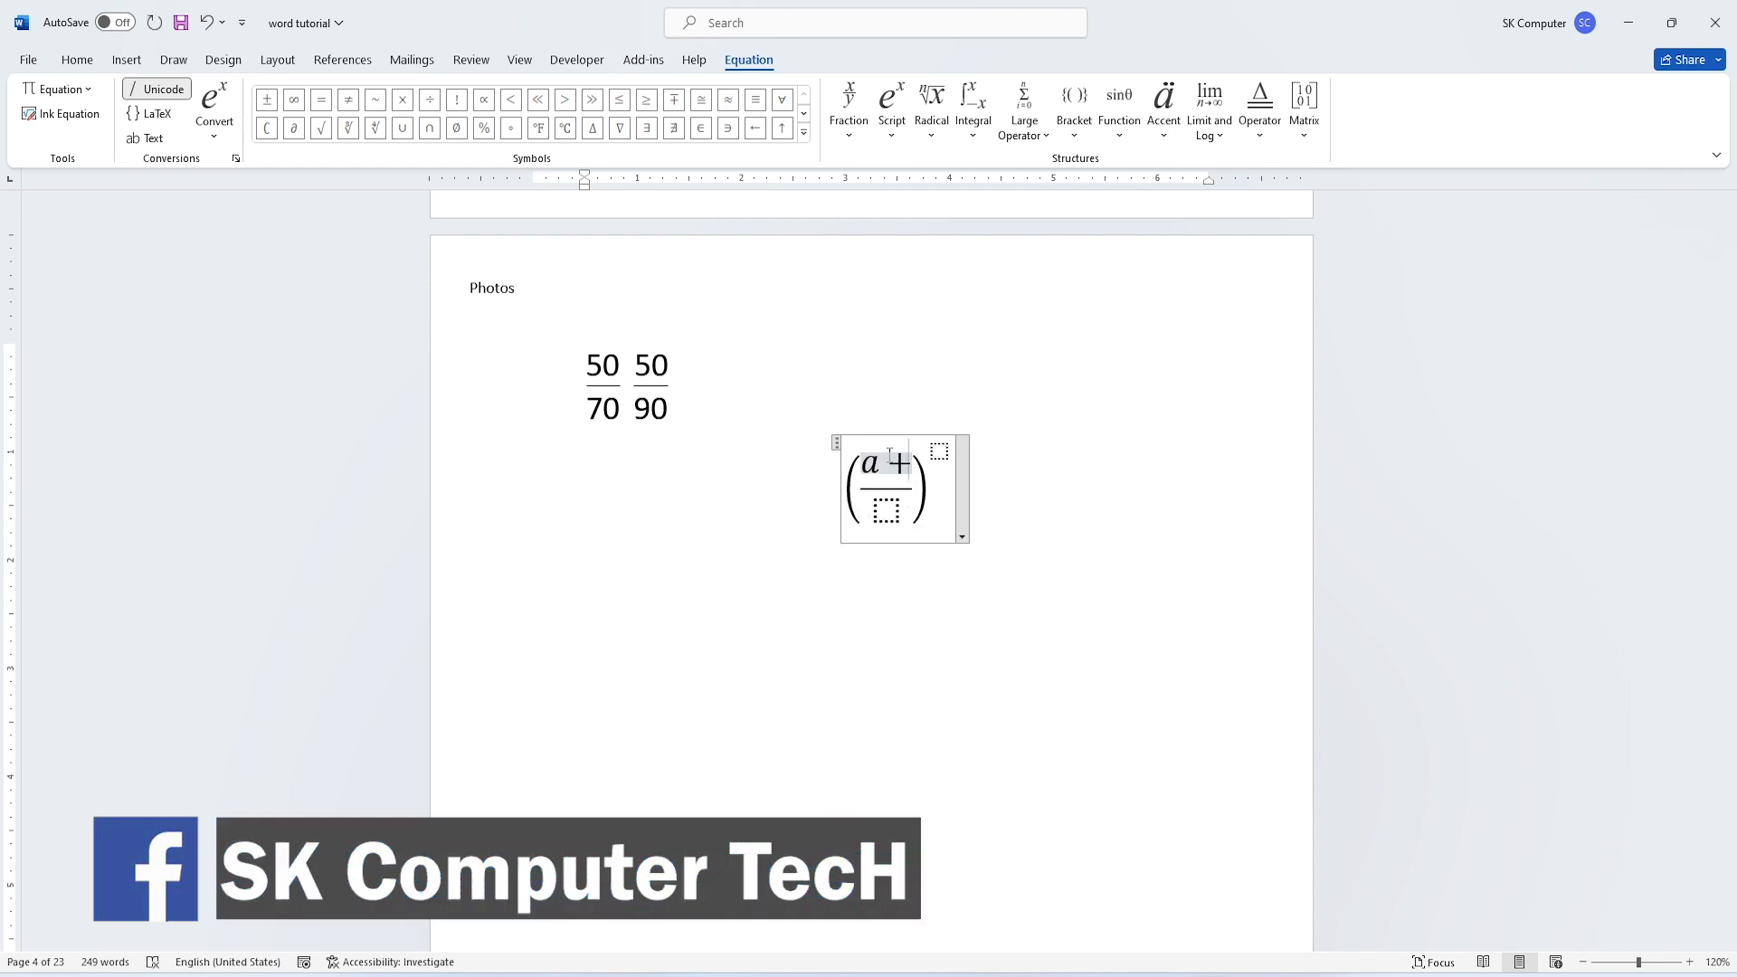
left_click(888, 514)
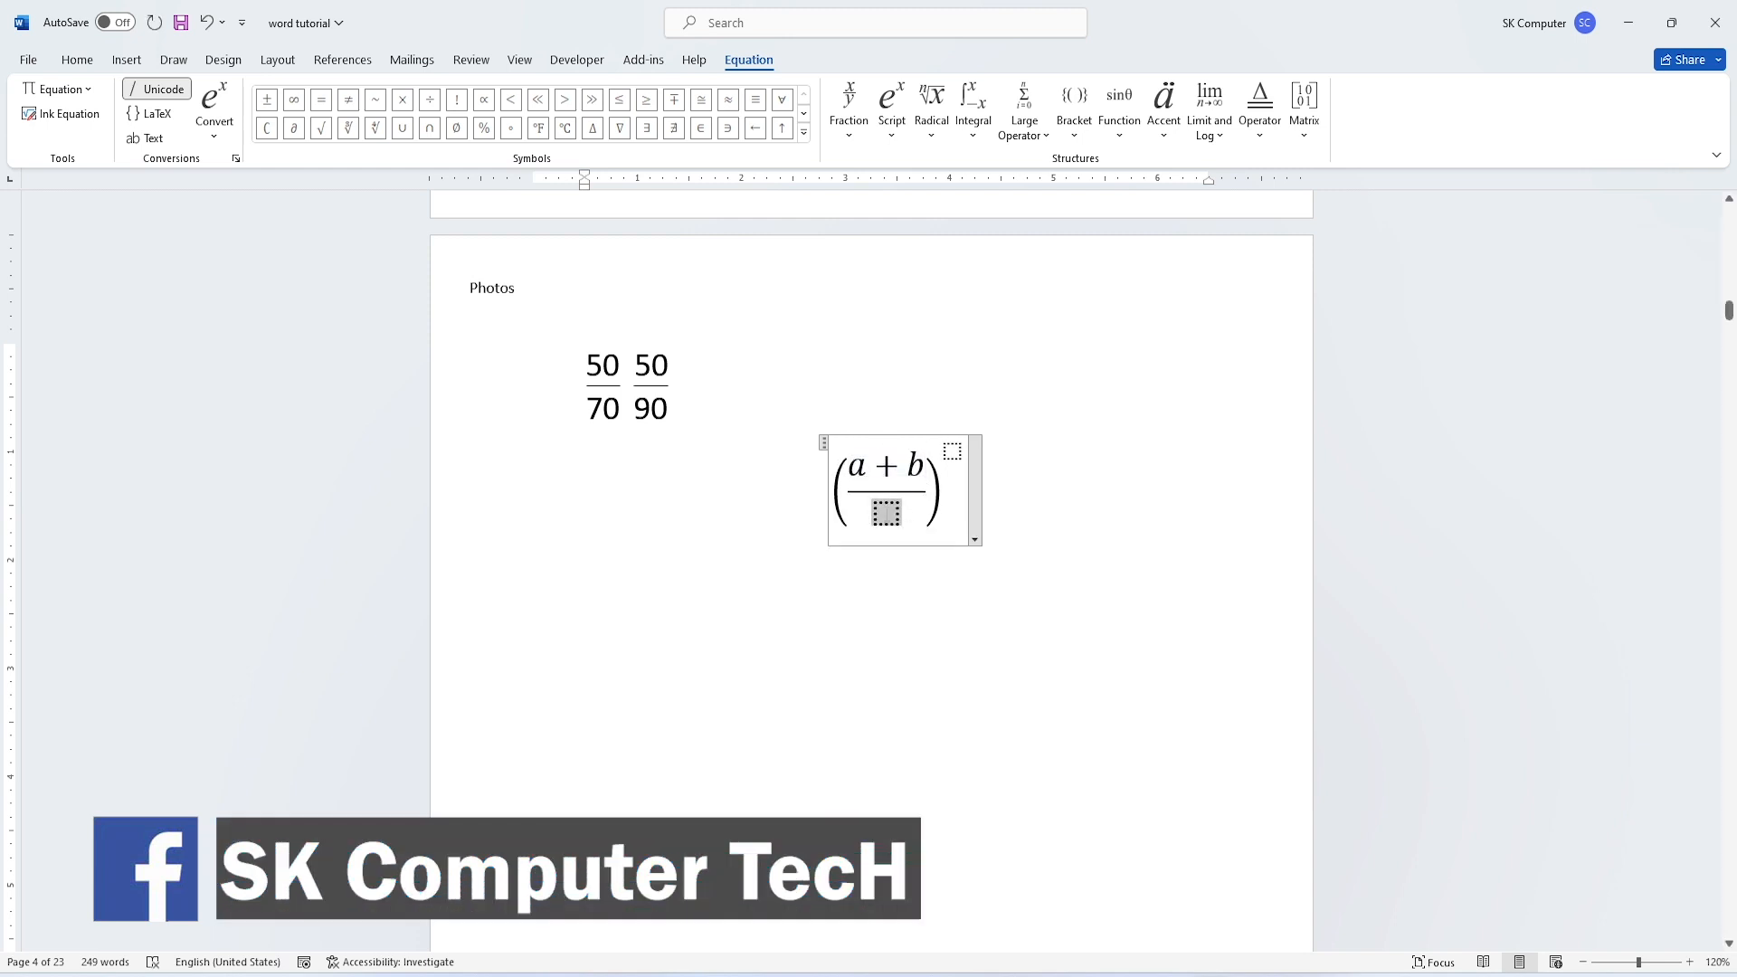
type("2")
left_click(961, 451)
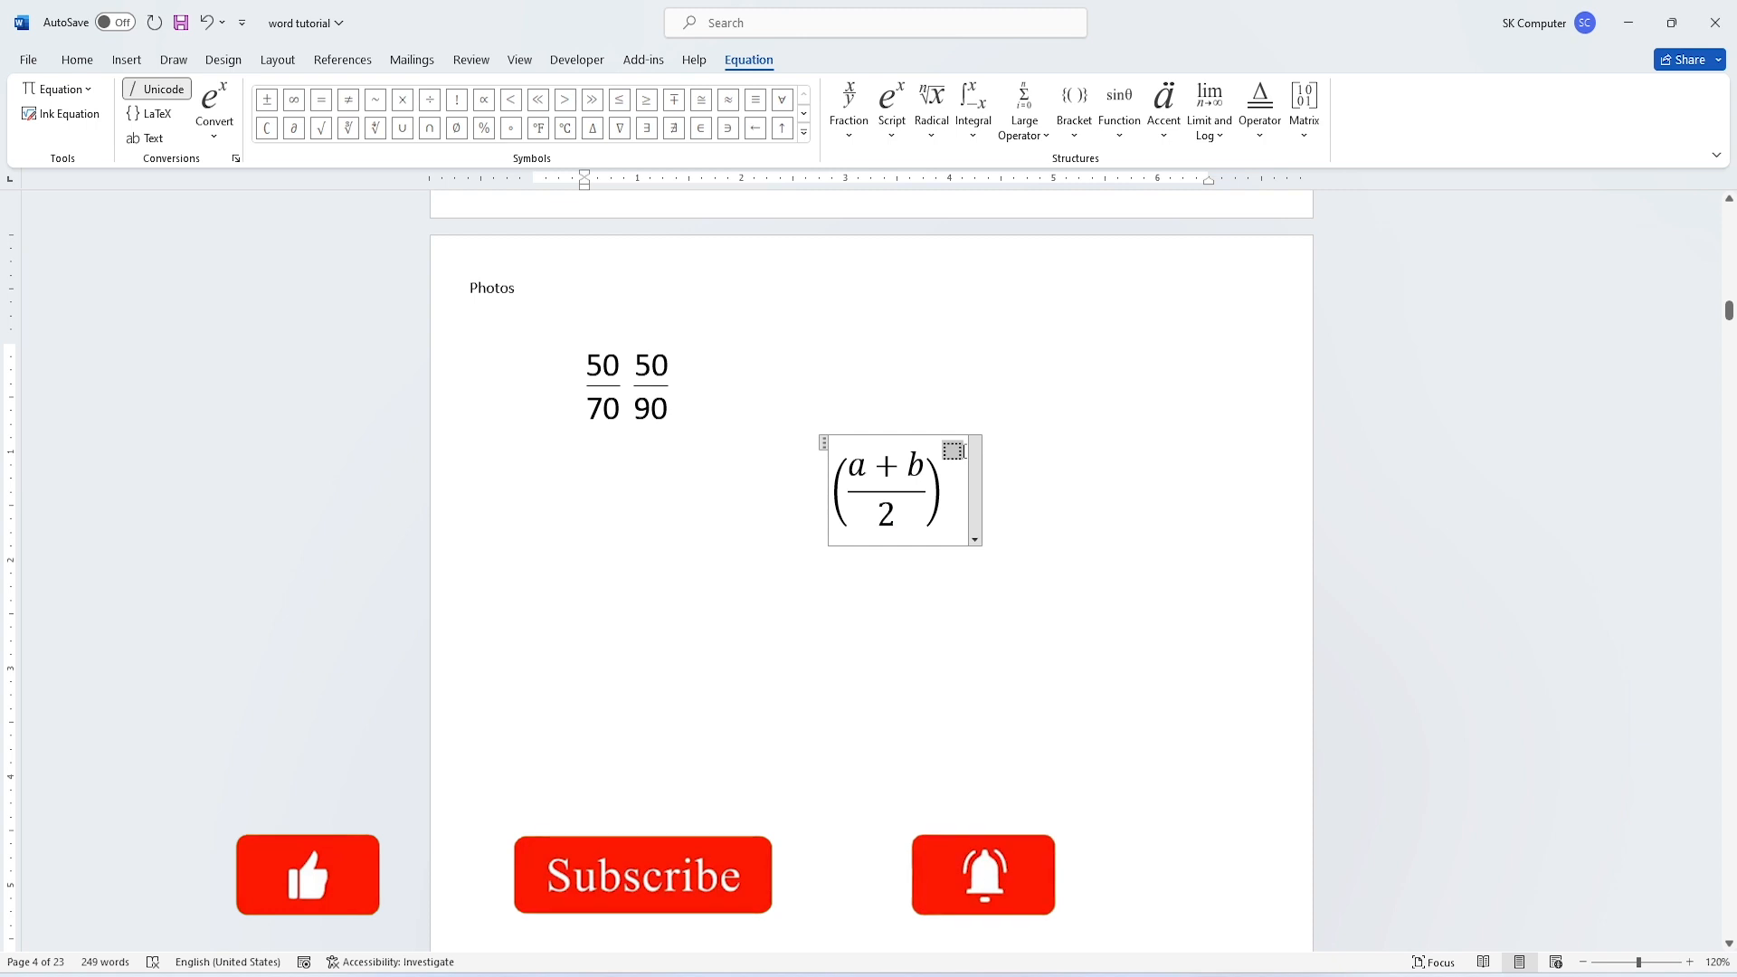
type("2")
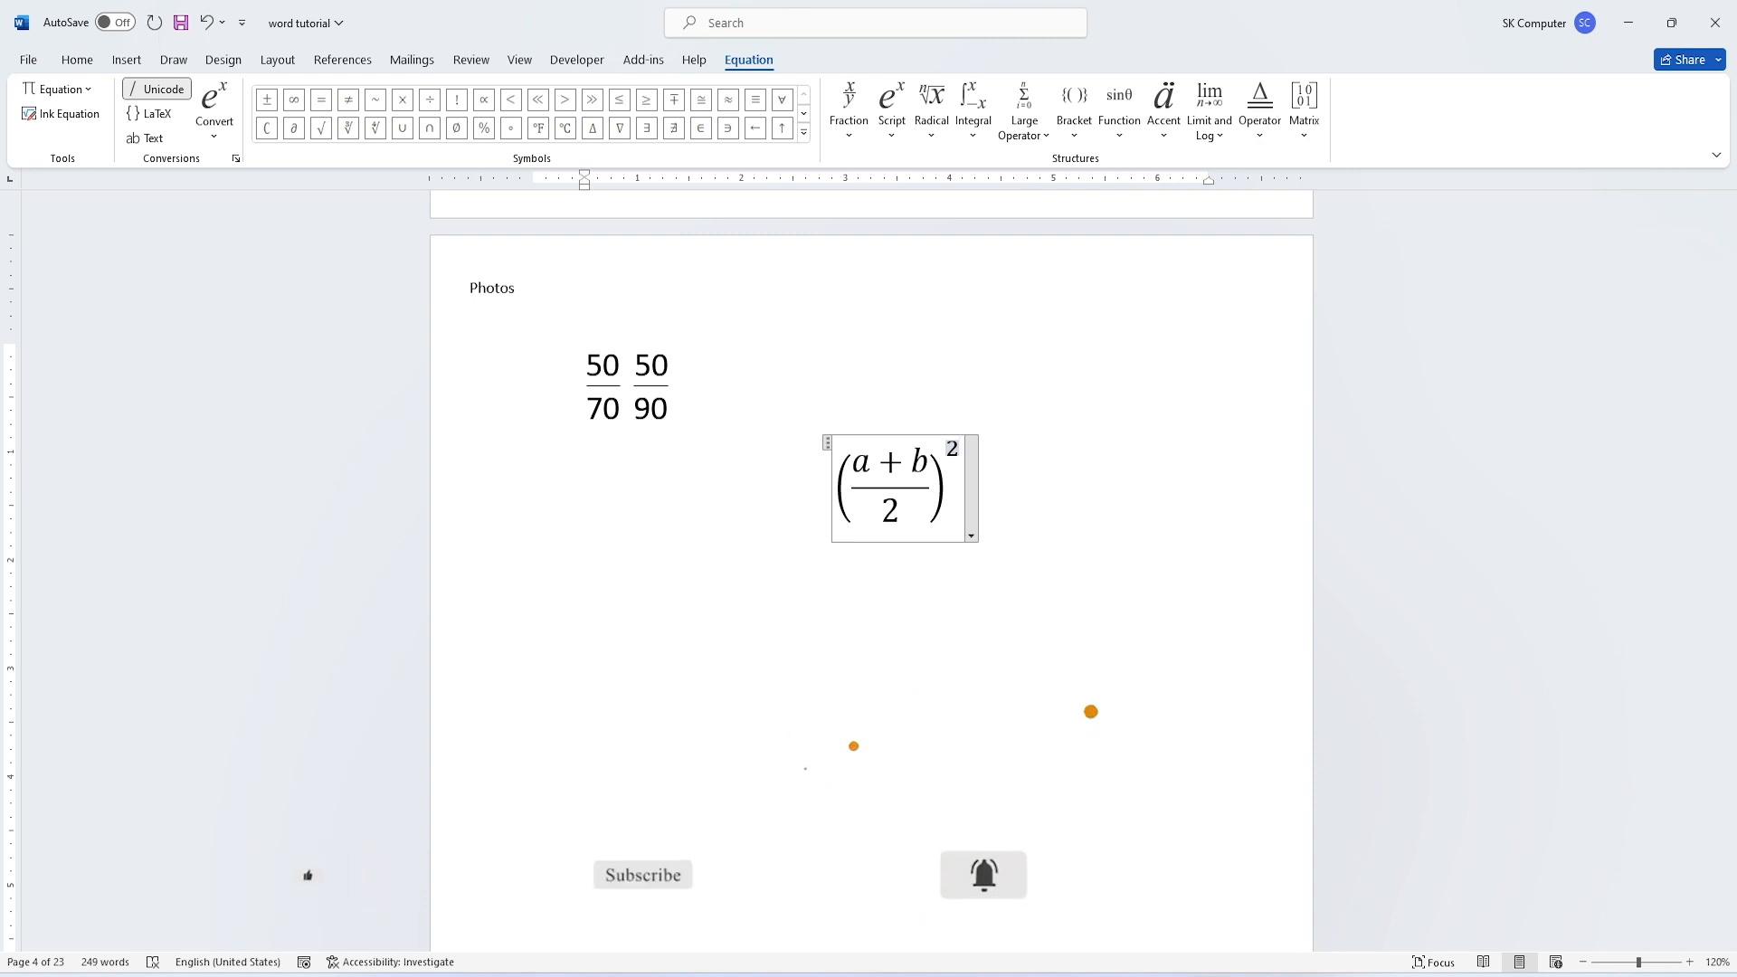
left_click(915, 667)
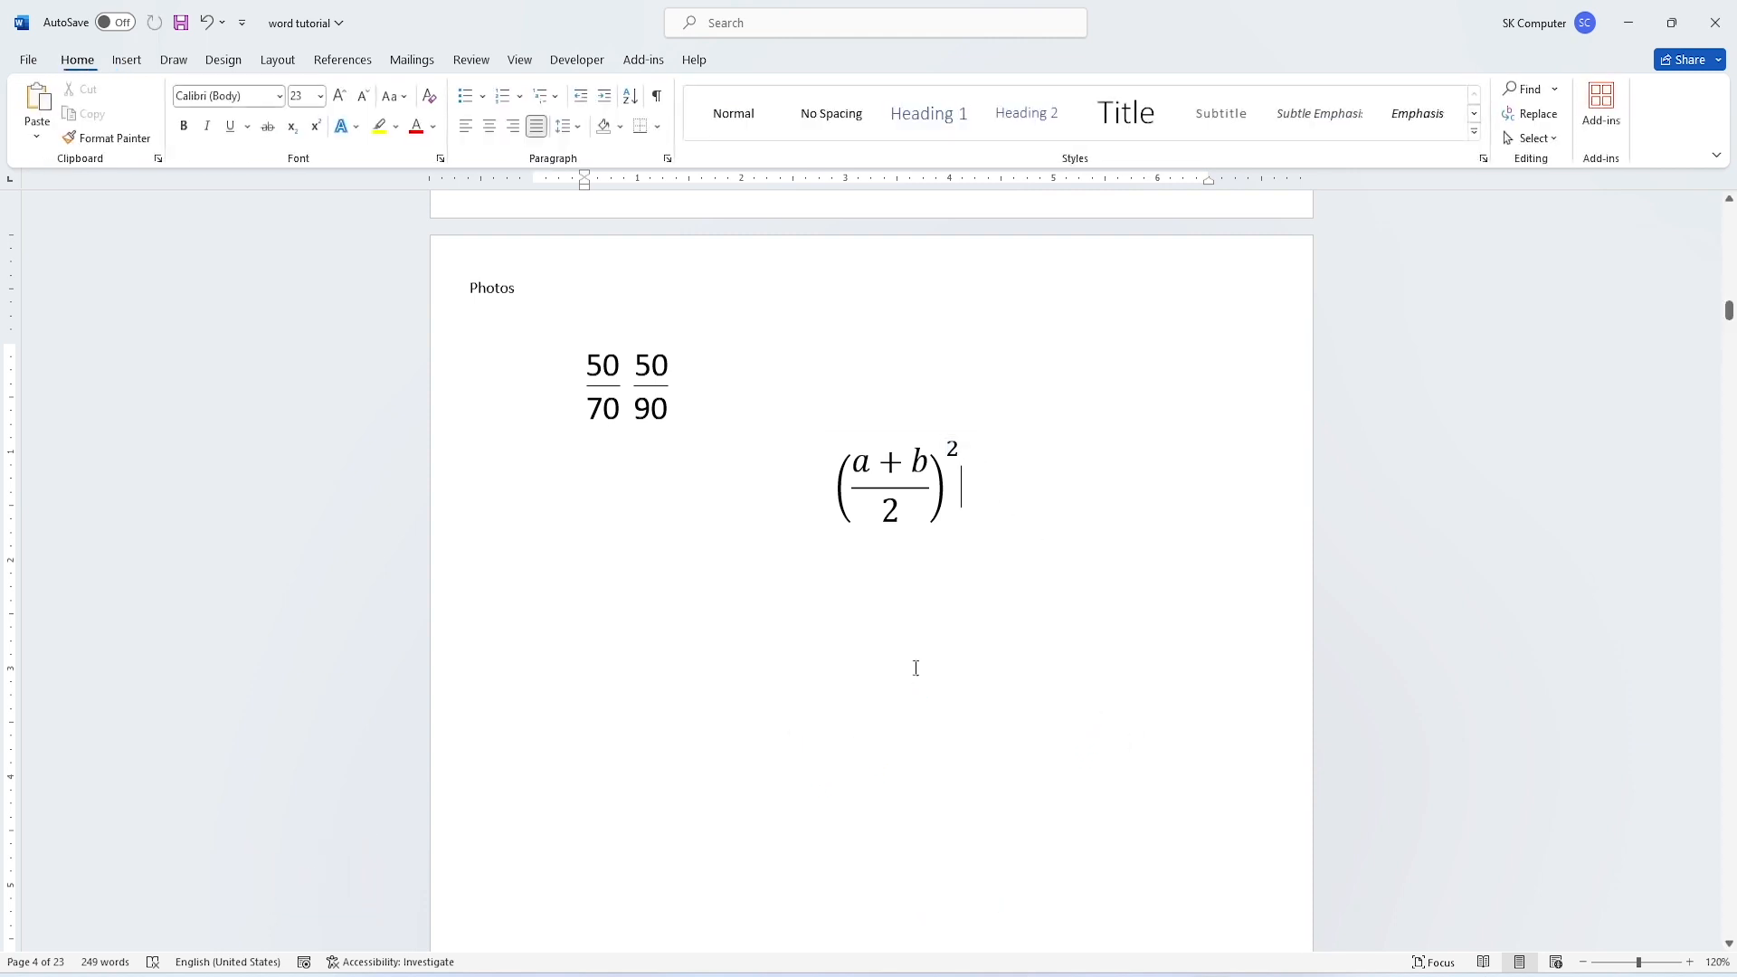
Examine the script, radical, bracket and function structures and the Basic Math symbols available for equations.
left_click(126, 60)
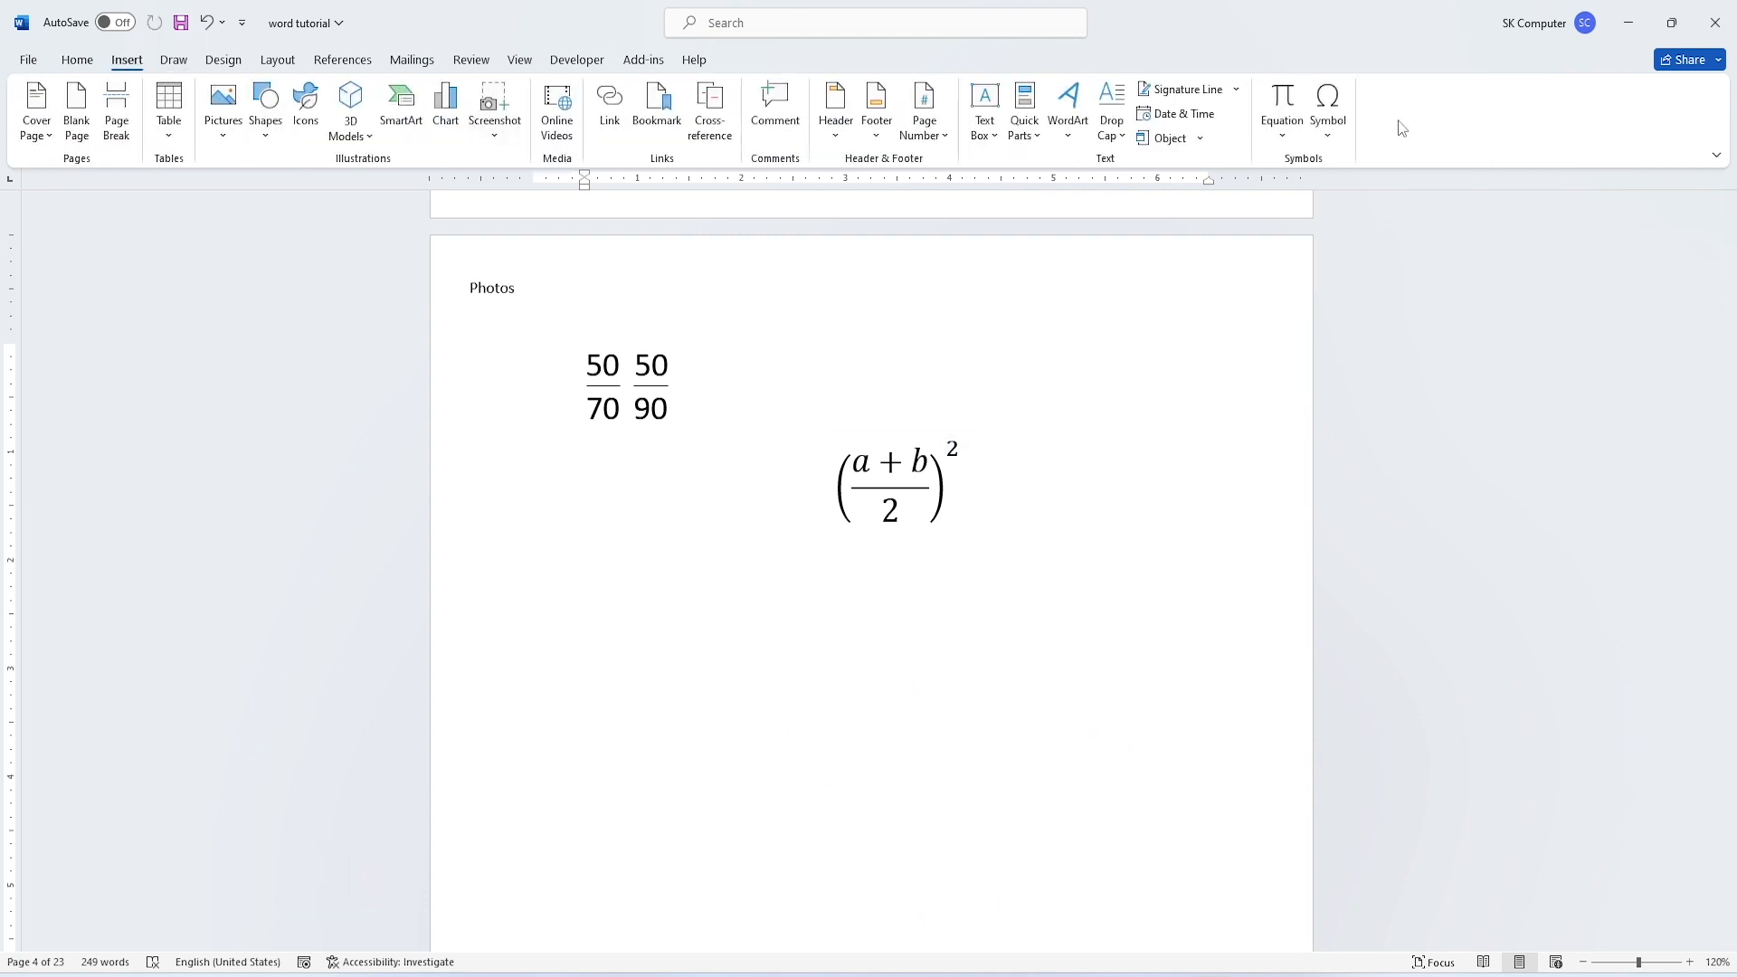
left_click(1285, 132)
left_click(1320, 831)
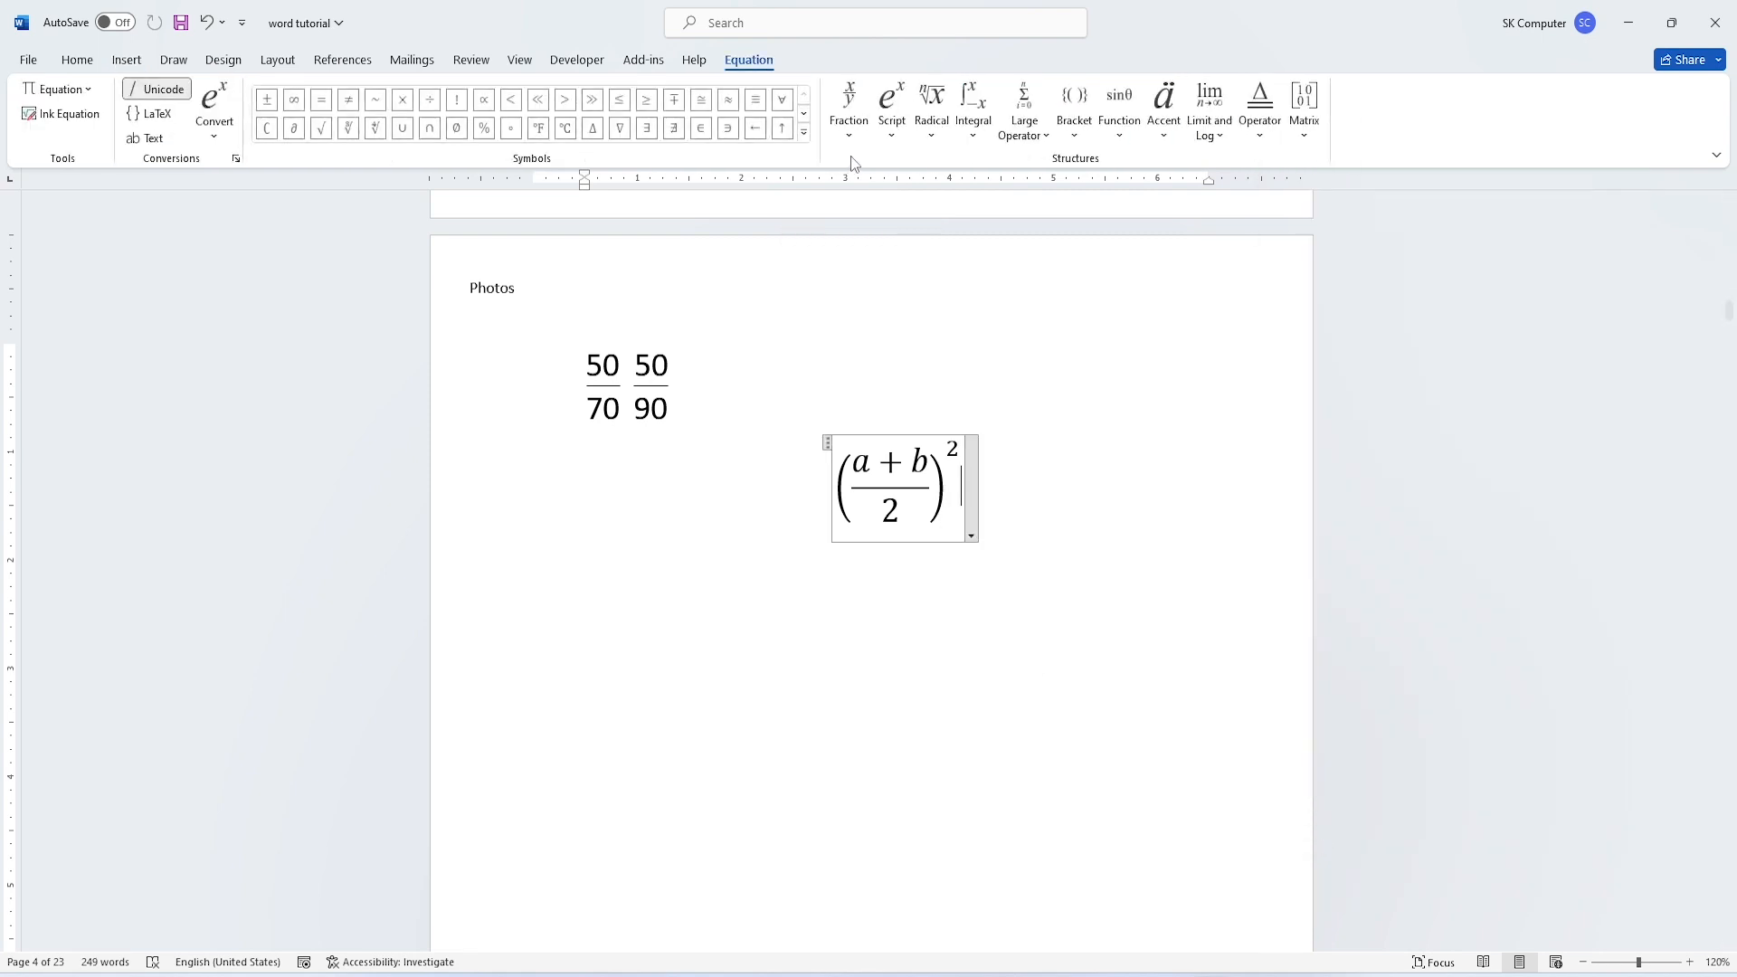
left_click(891, 132)
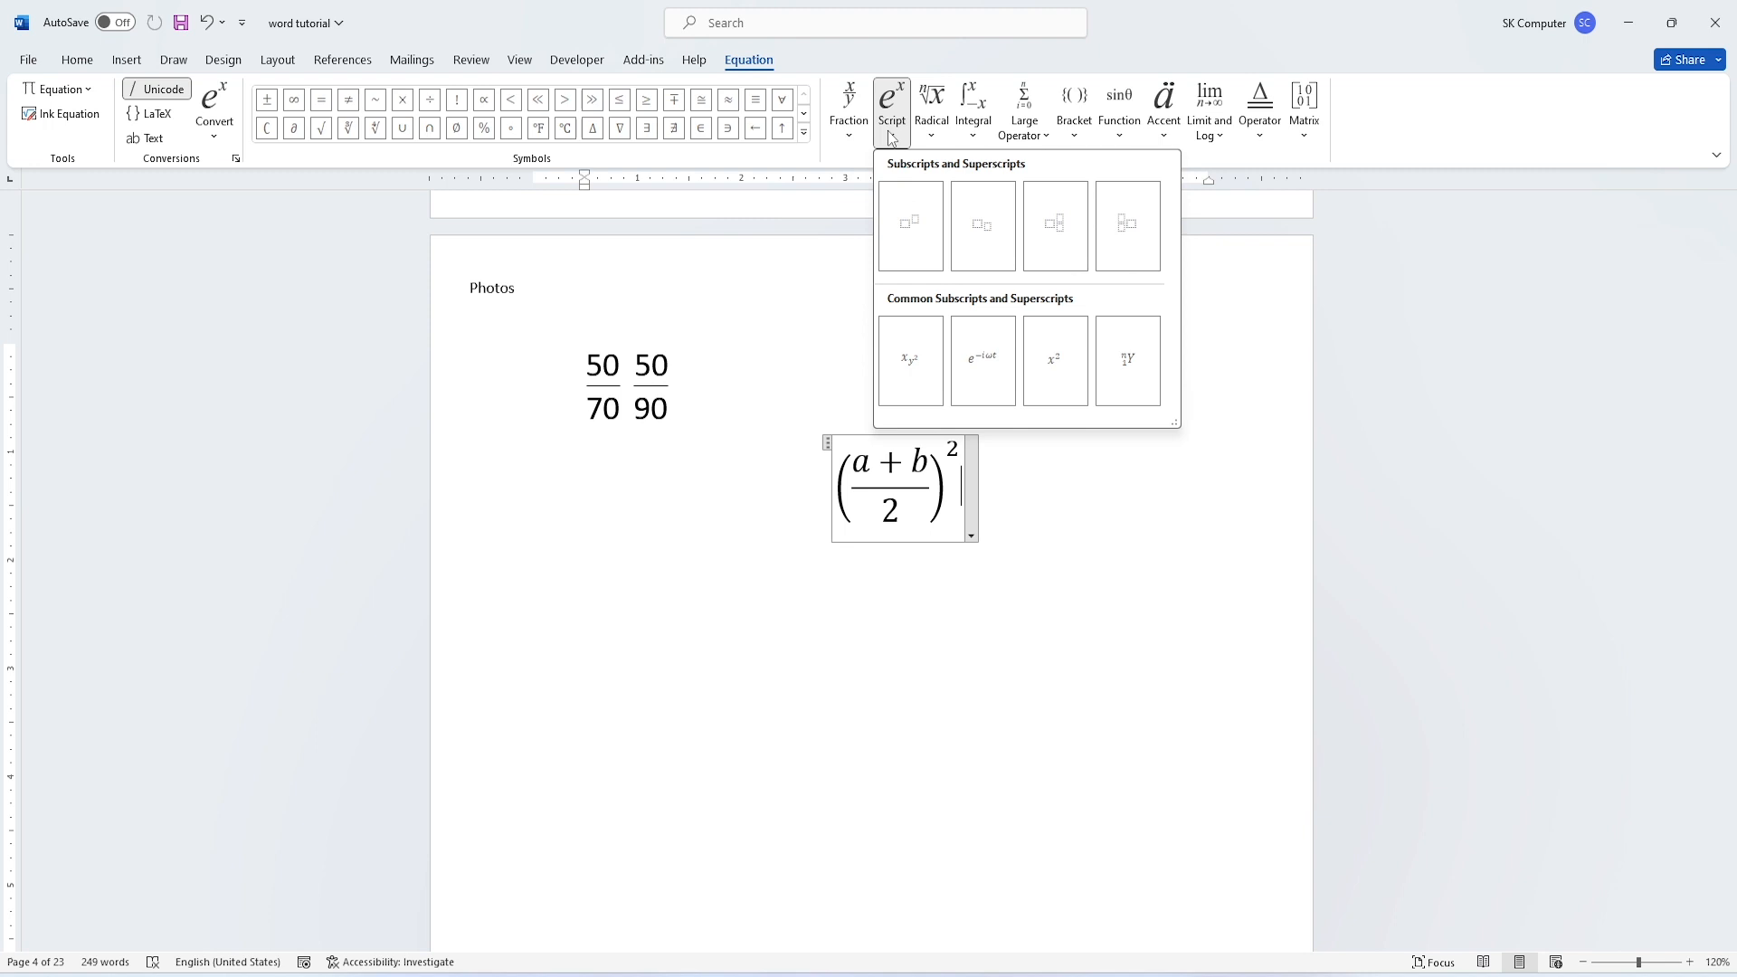
left_click(941, 134)
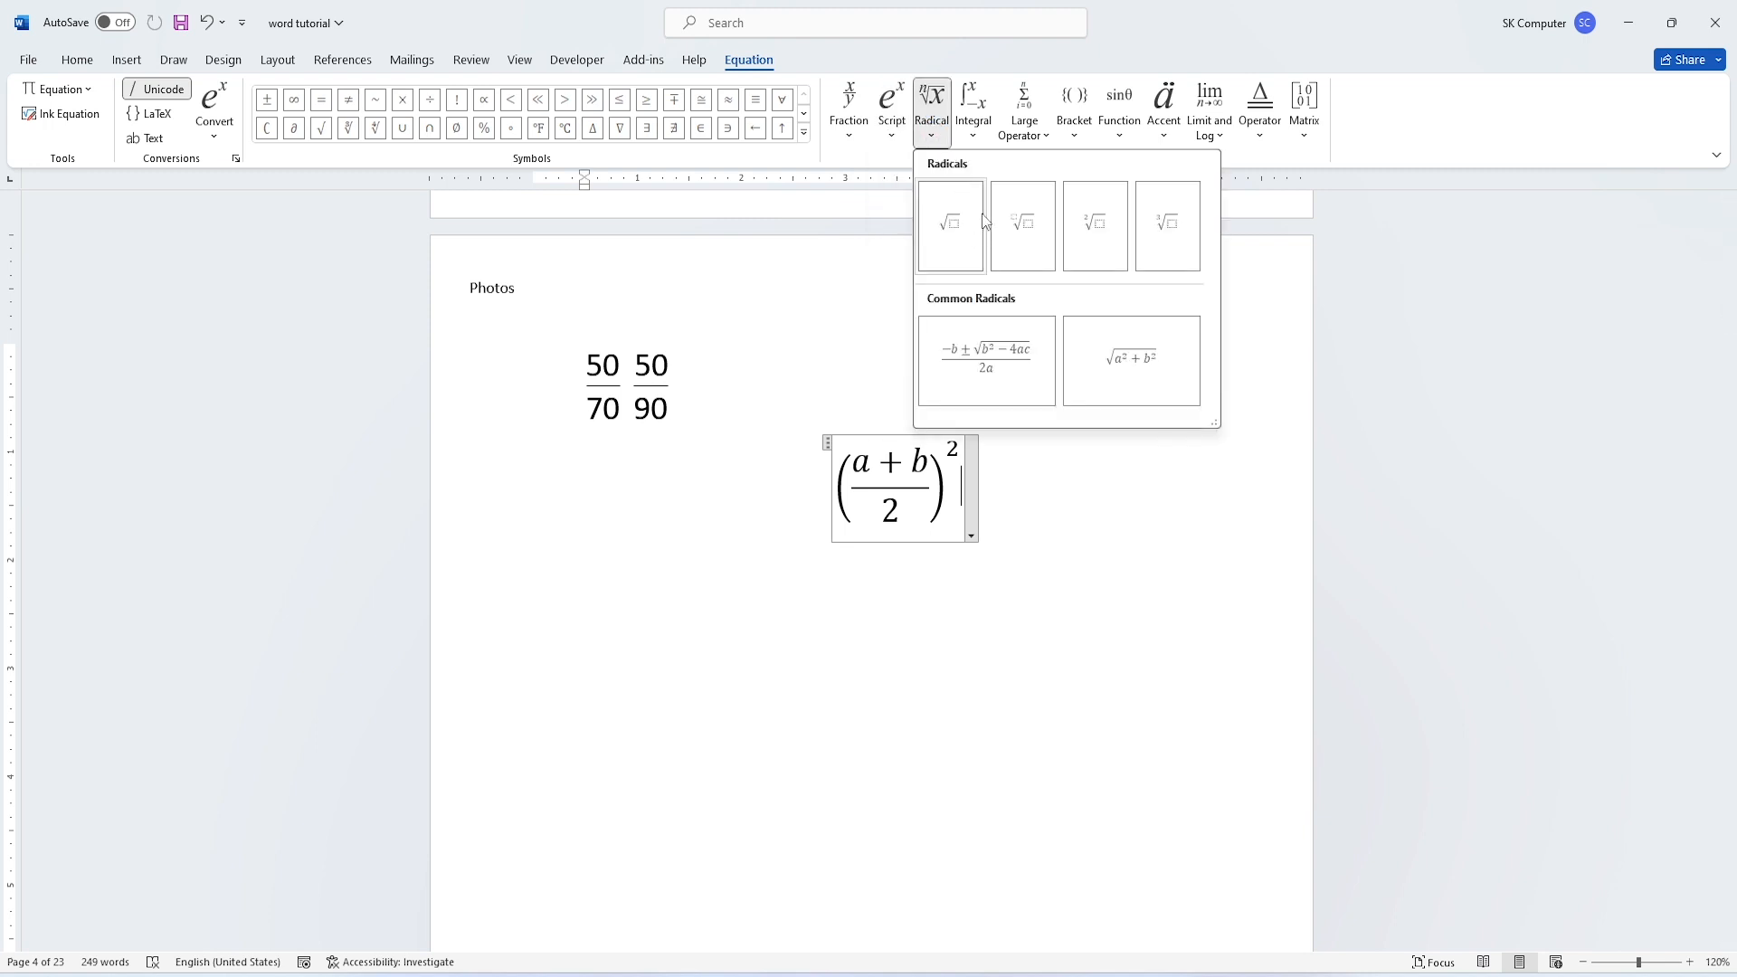
left_click(1089, 133)
left_click(1119, 134)
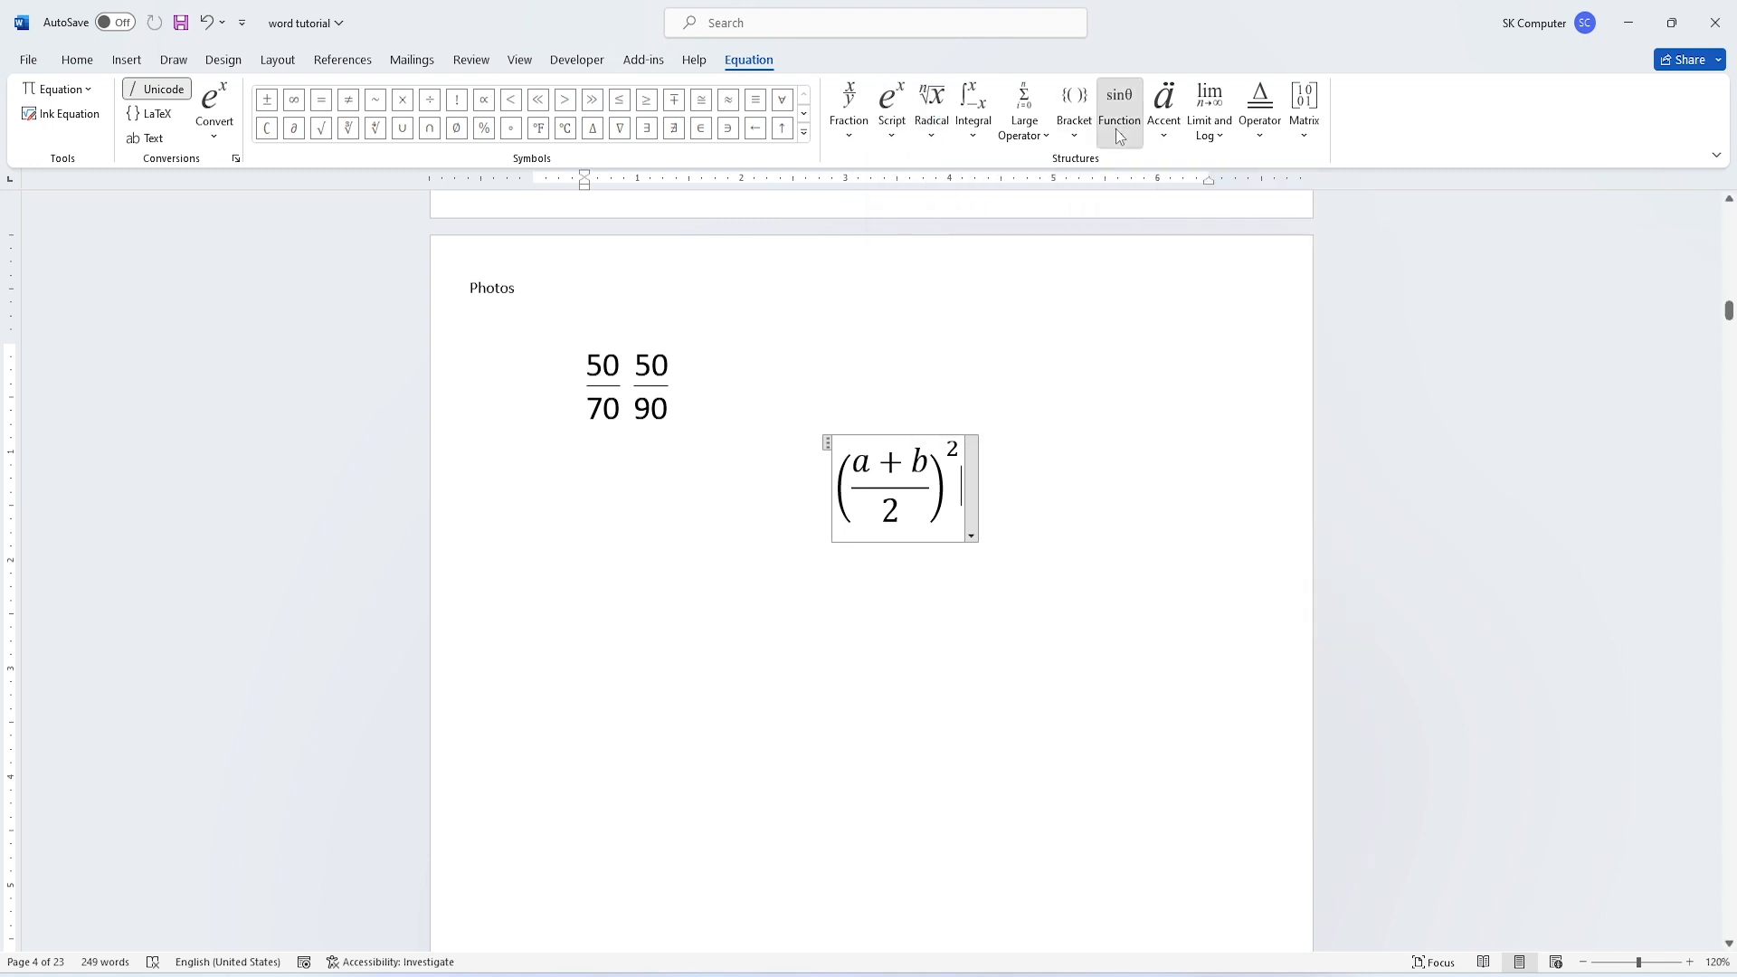
left_click(1119, 134)
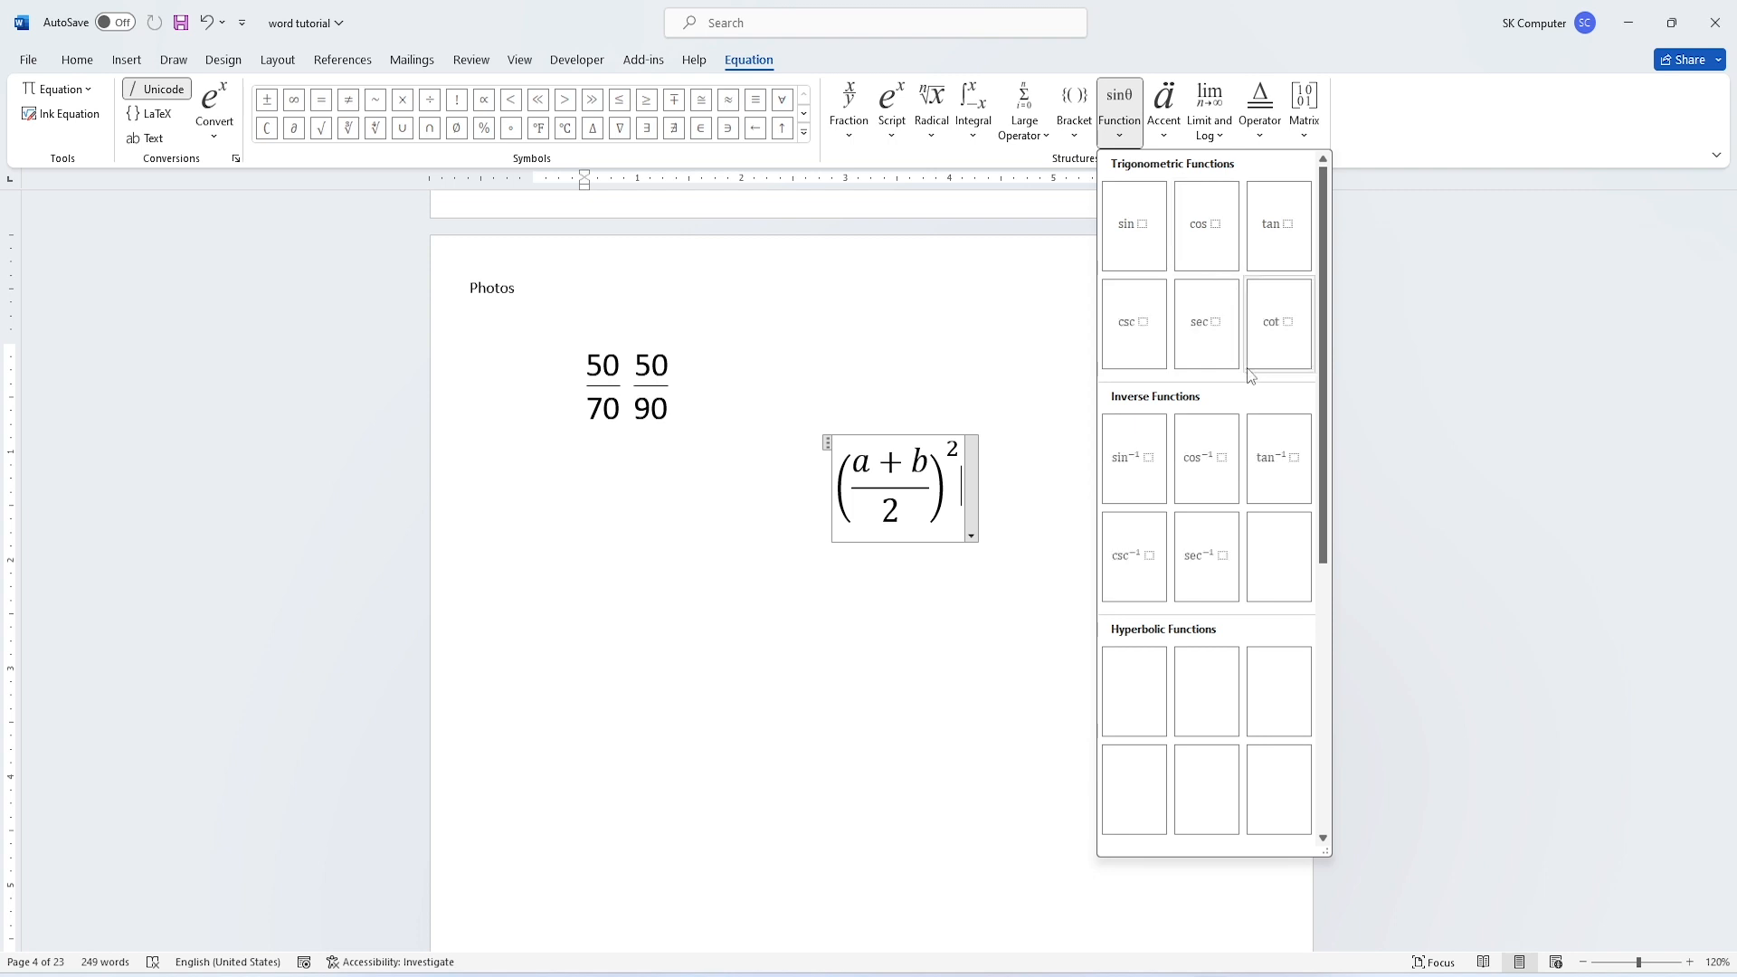
left_click(804, 132)
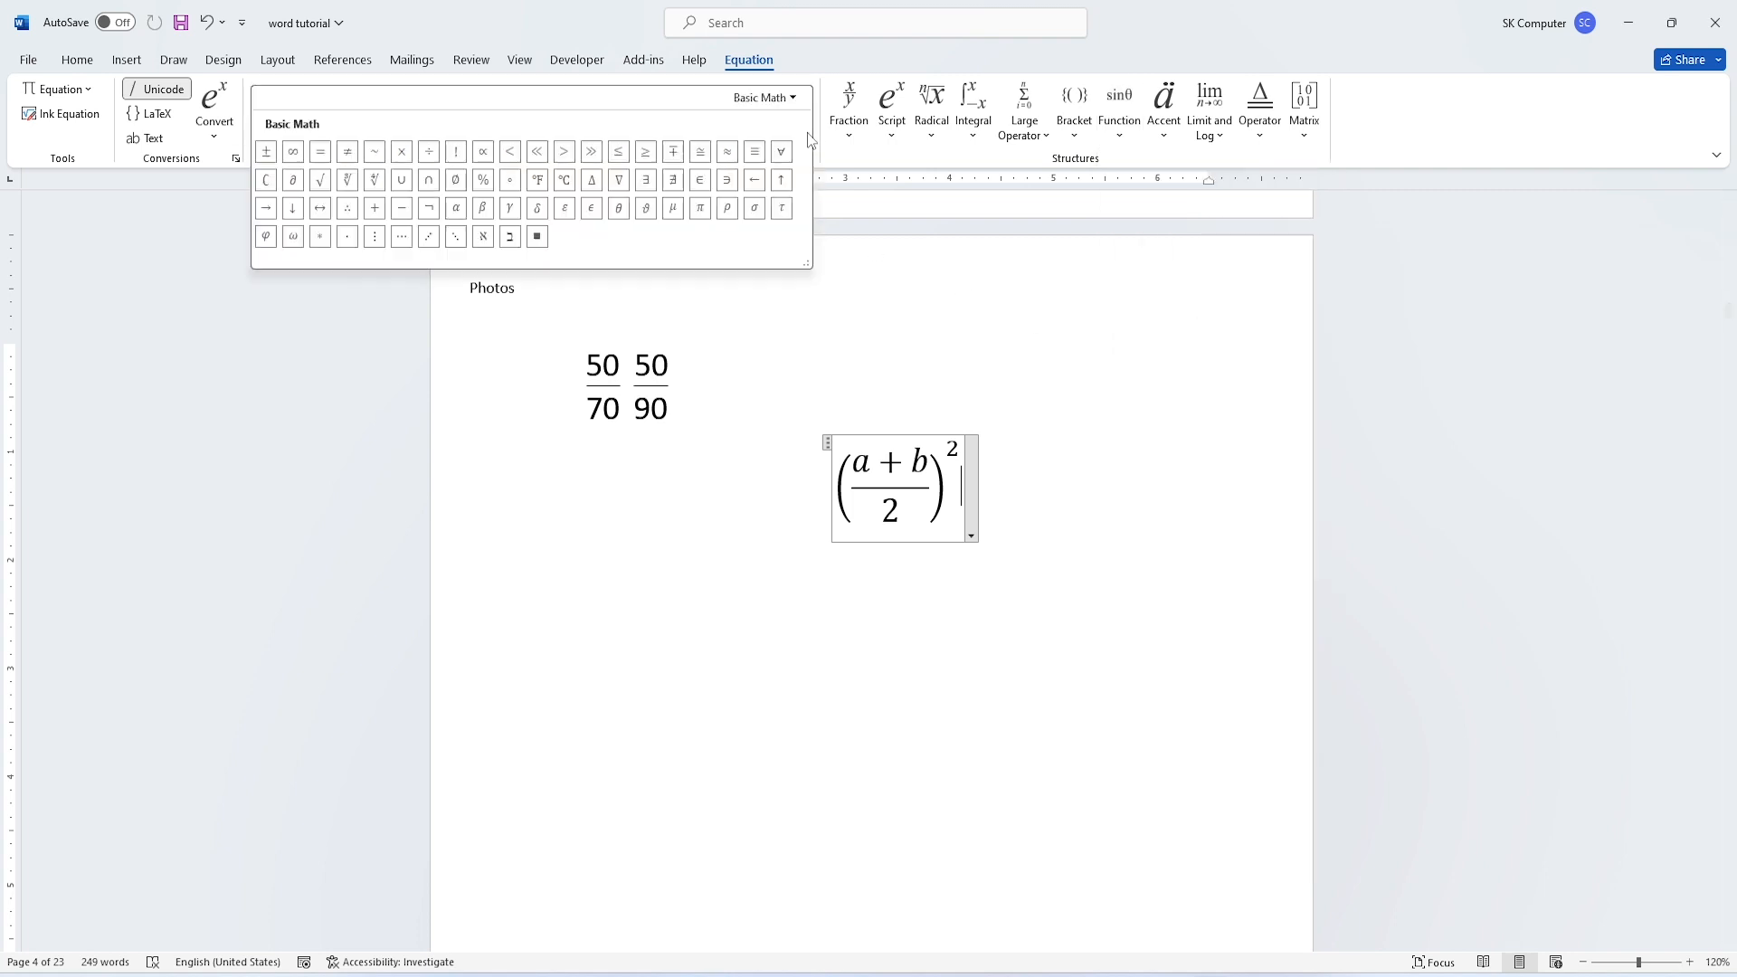
left_click(1059, 286)
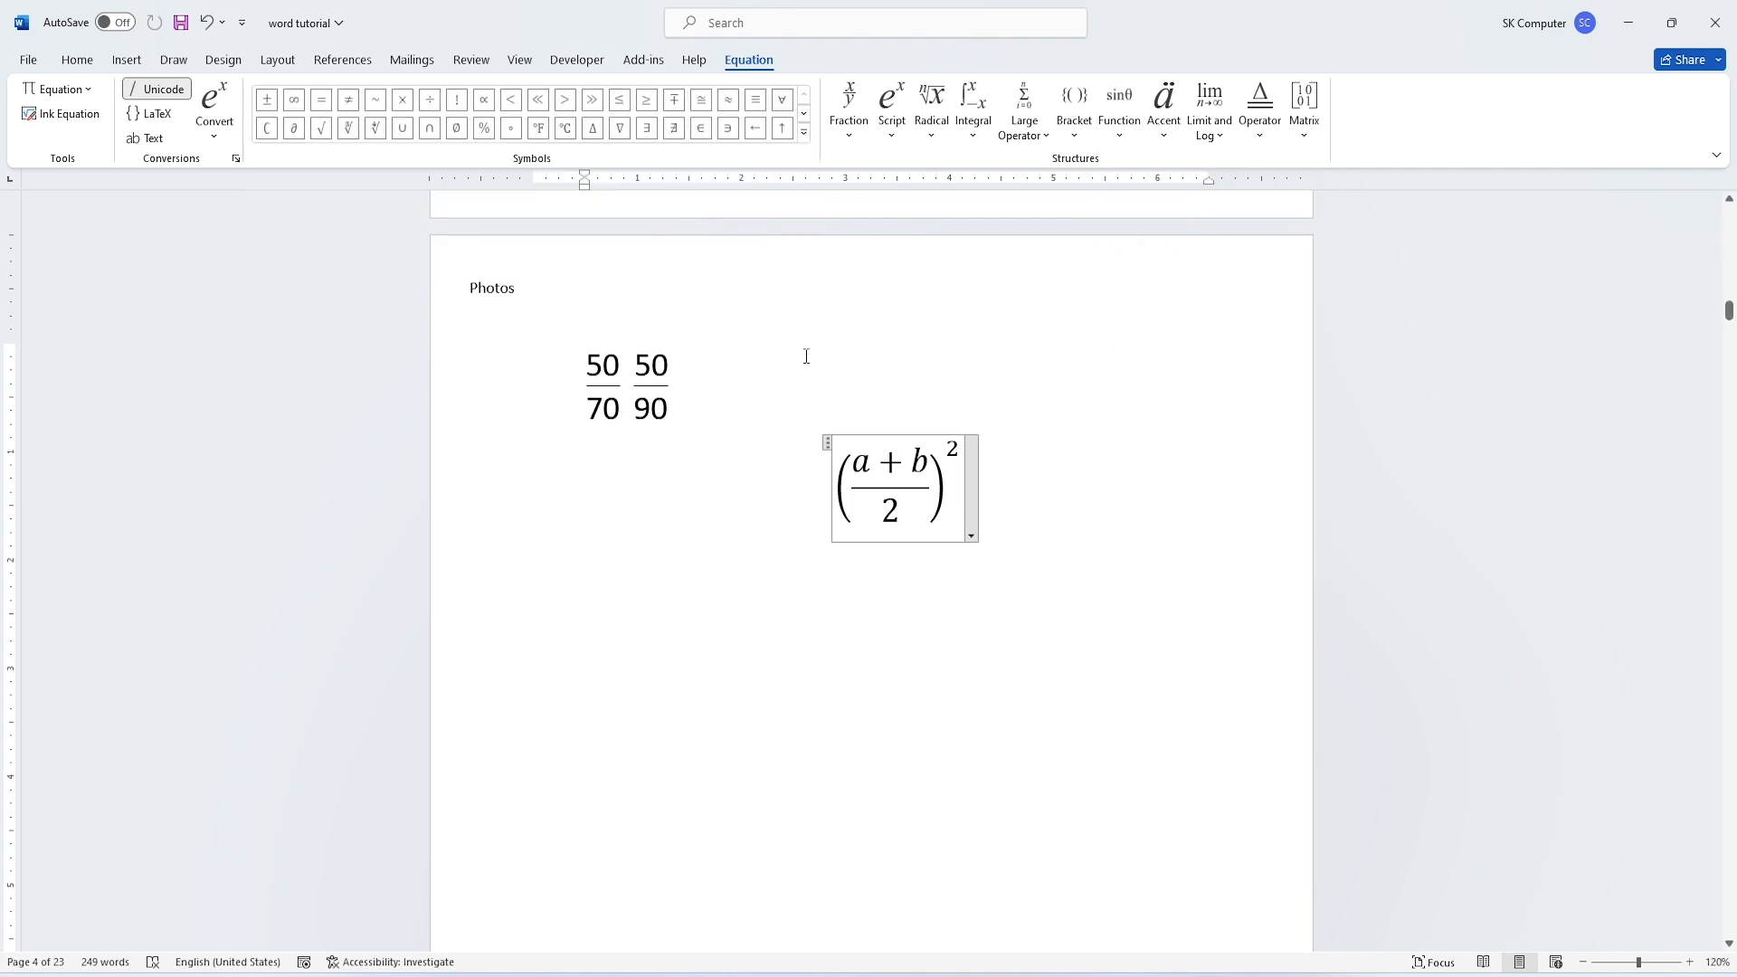
Insert a new blank equation directly after the 50/90 fraction.
left_click(804, 367)
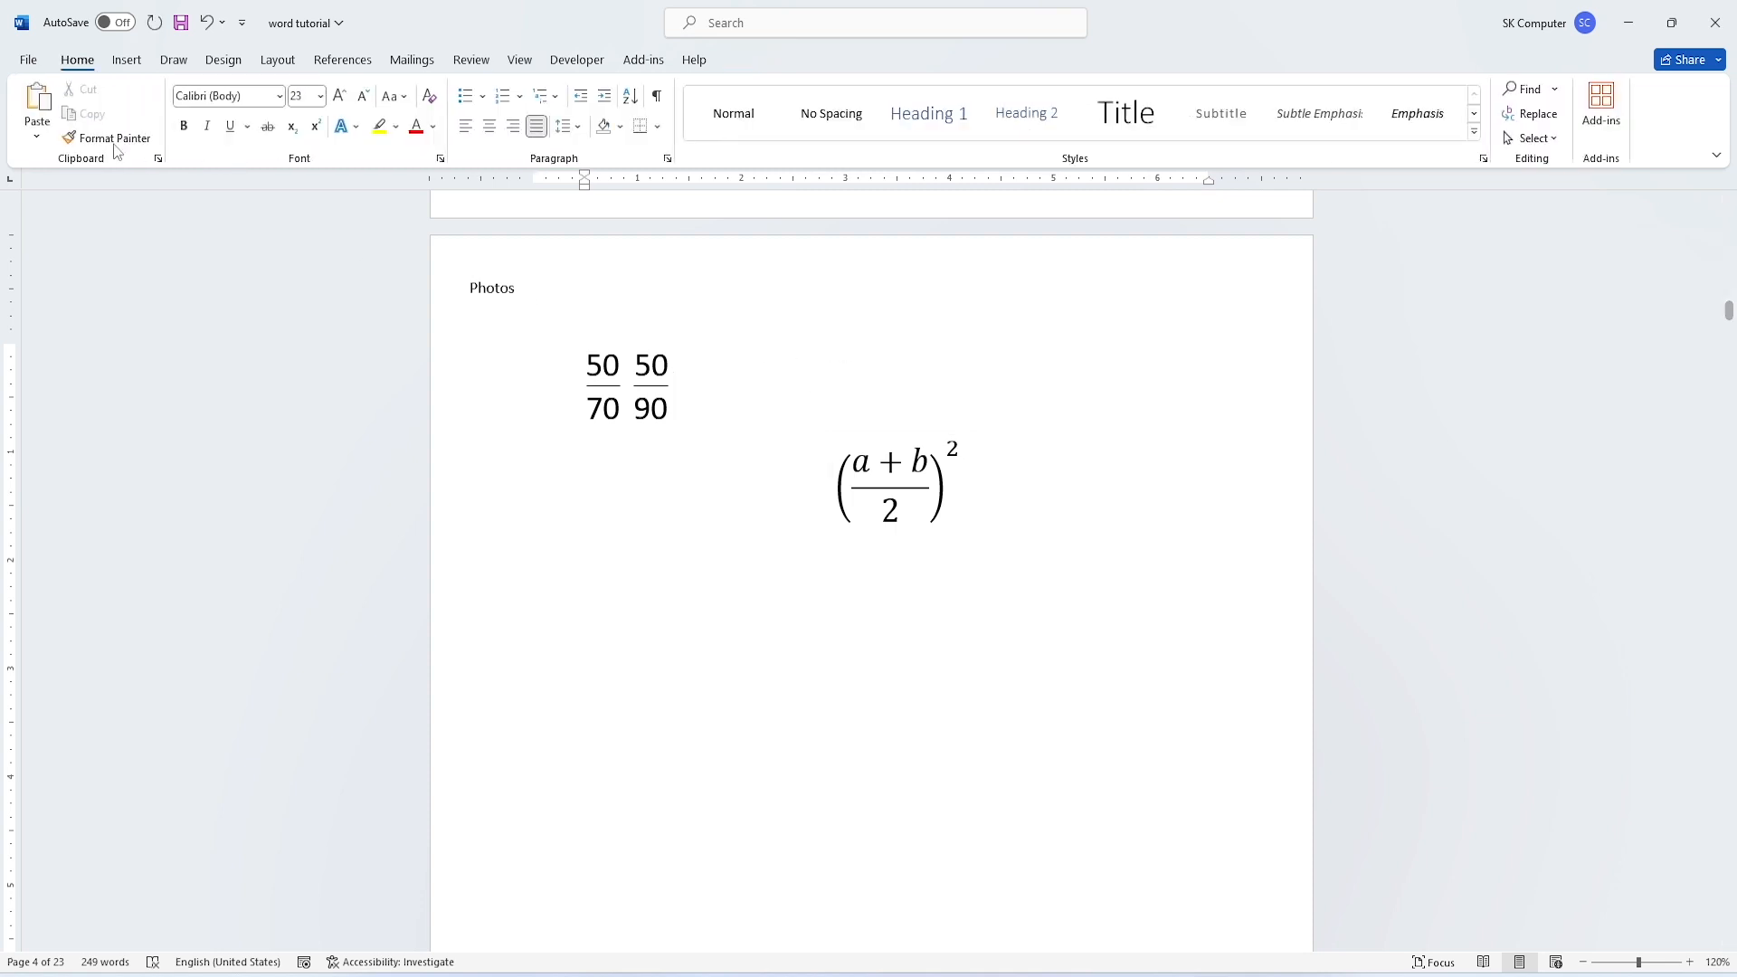
left_click(131, 63)
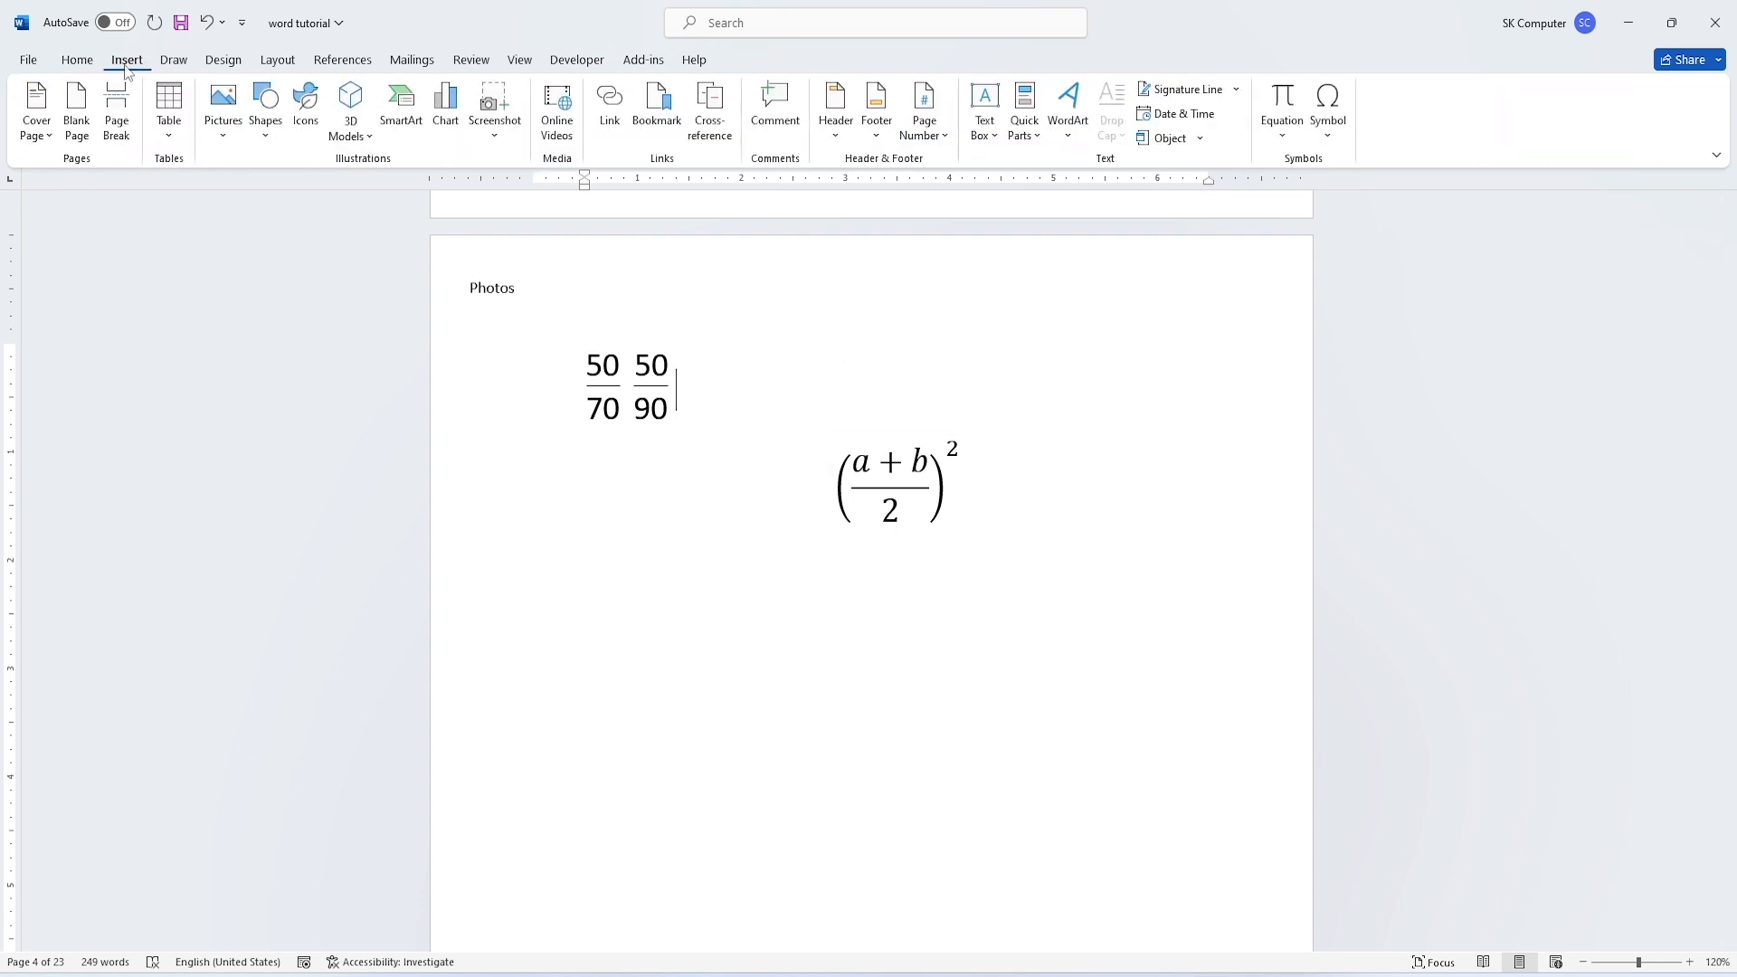
left_click(1273, 138)
left_click(1344, 820)
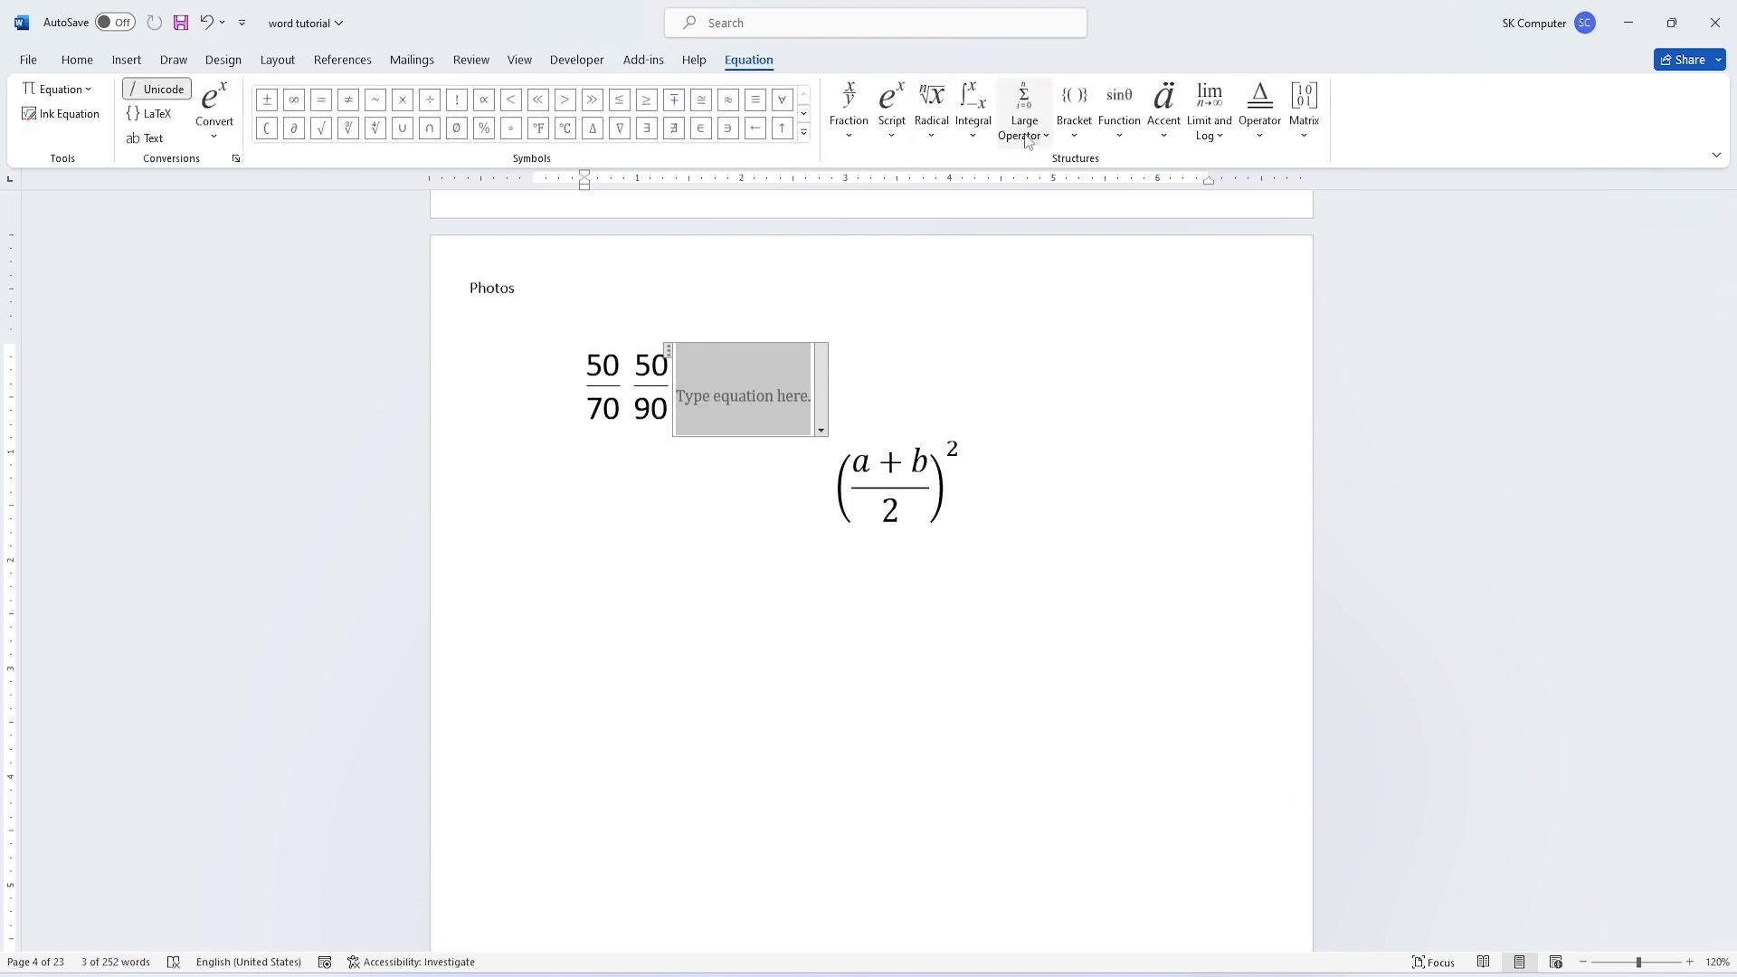
Add a superscript structure with round brackets in its base to the new equation and enter a+ inside the brackets.
left_click(907, 129)
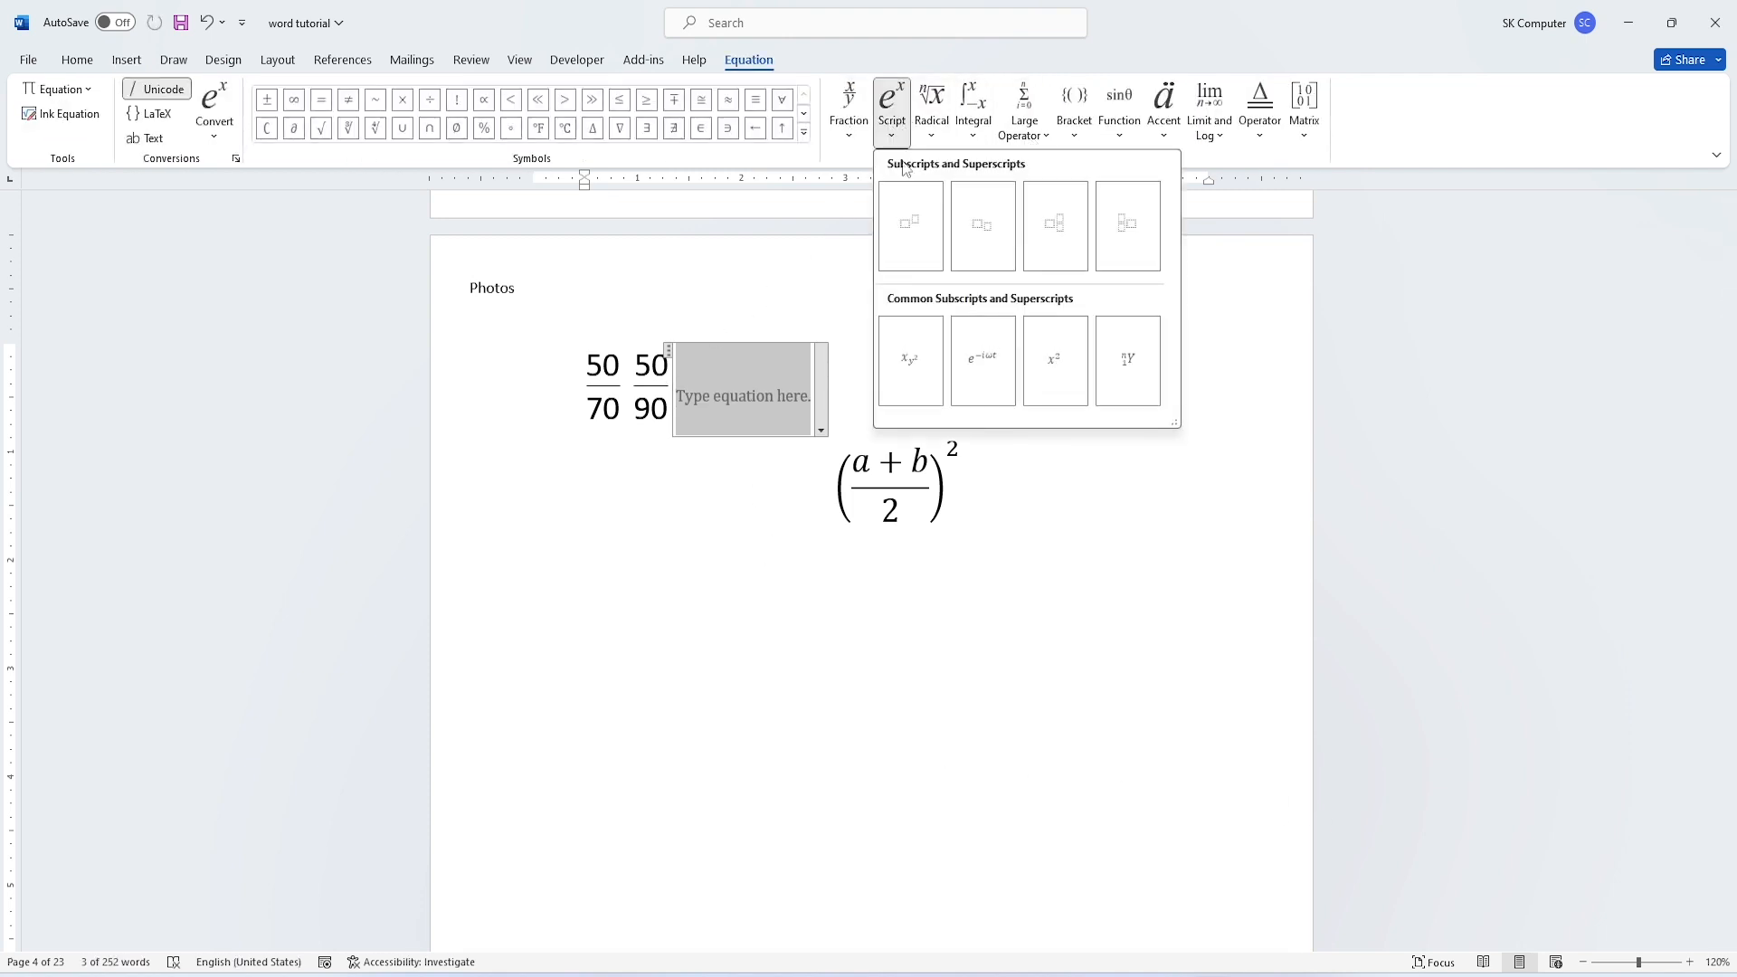
left_click(910, 225)
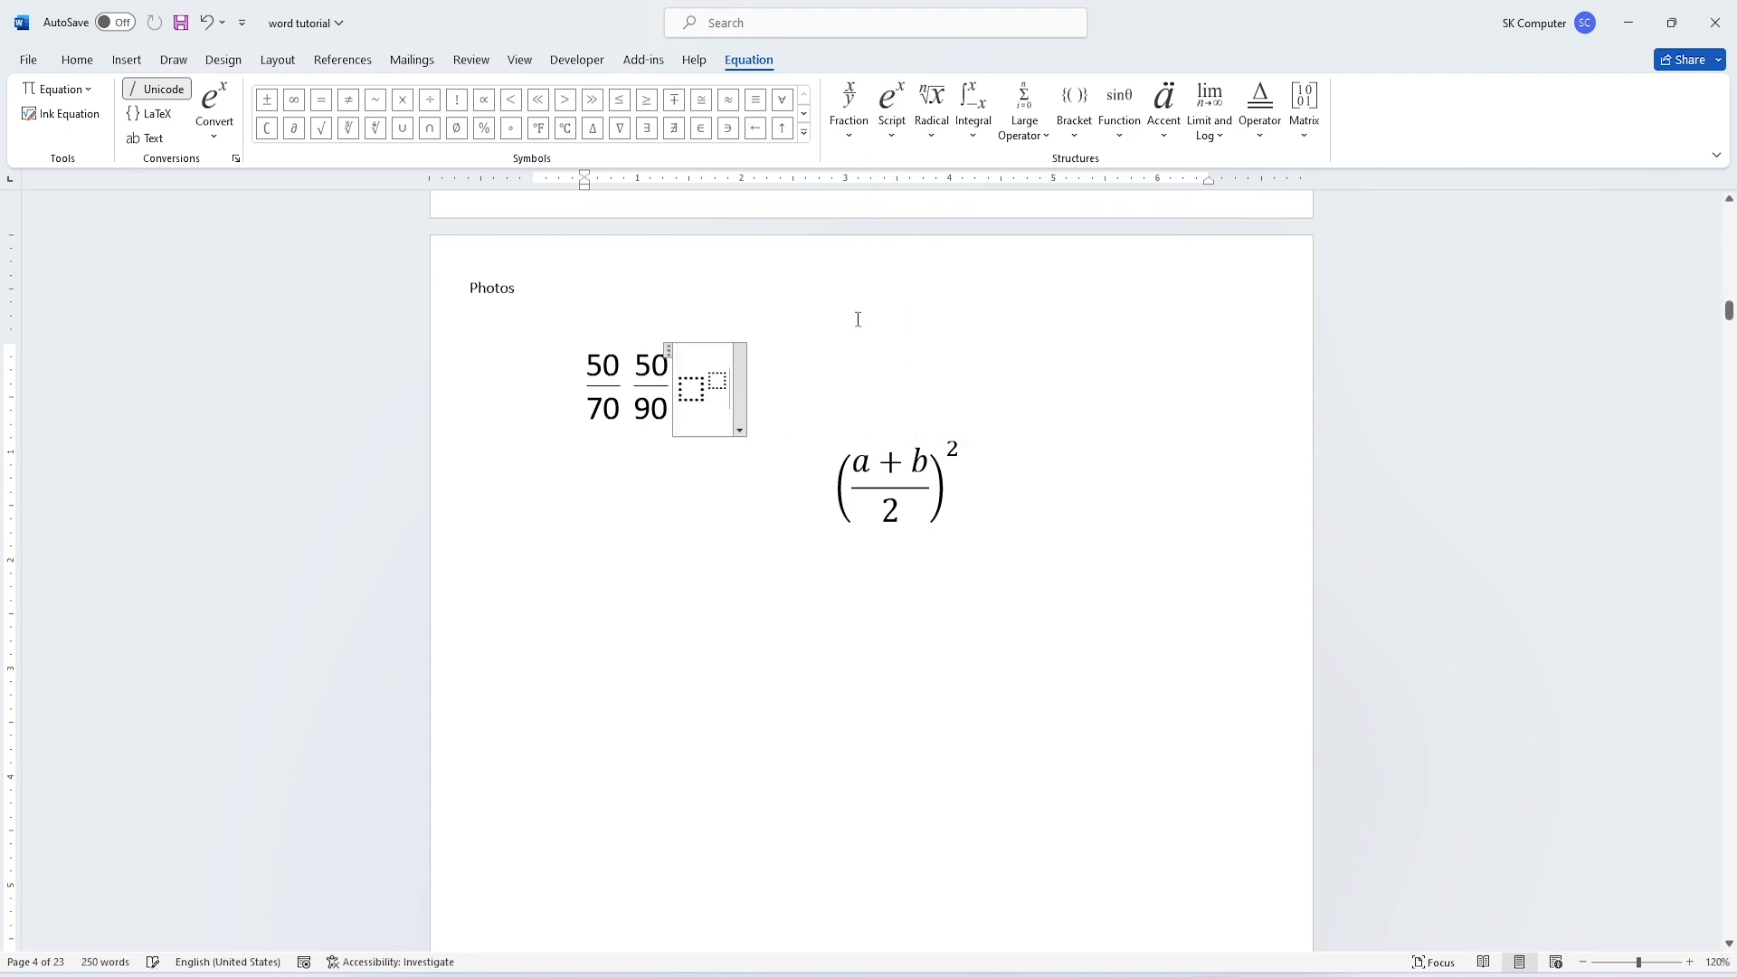
left_click(1073, 106)
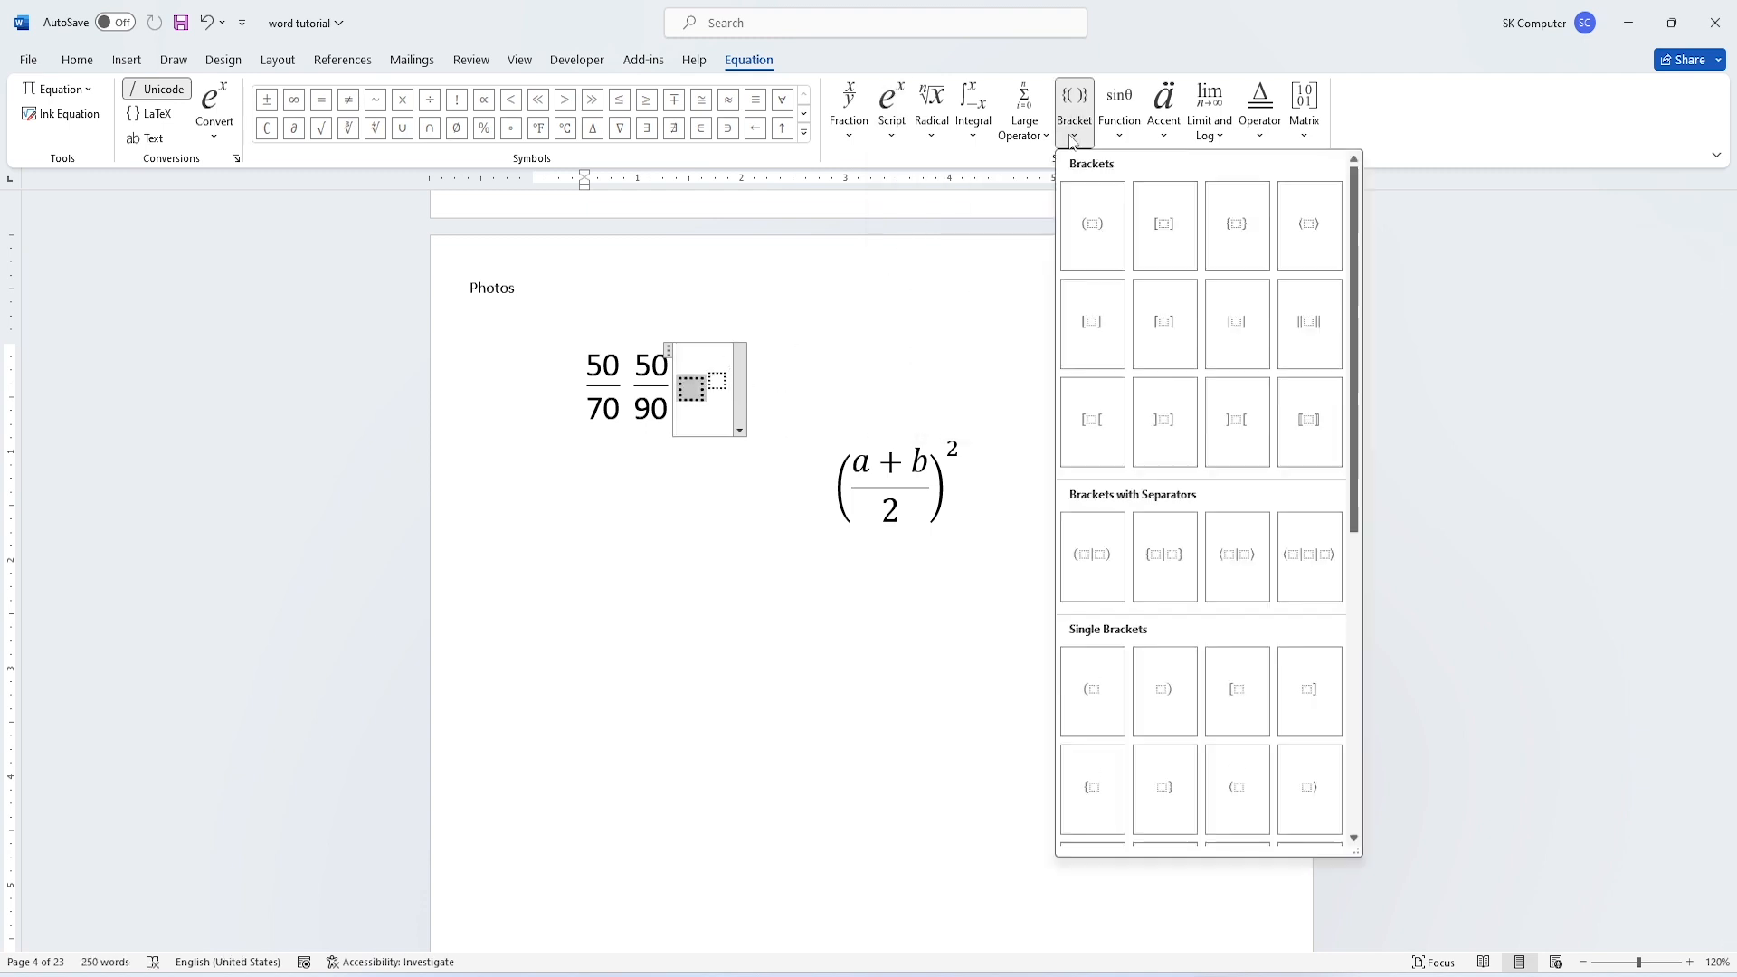
left_click(1086, 226)
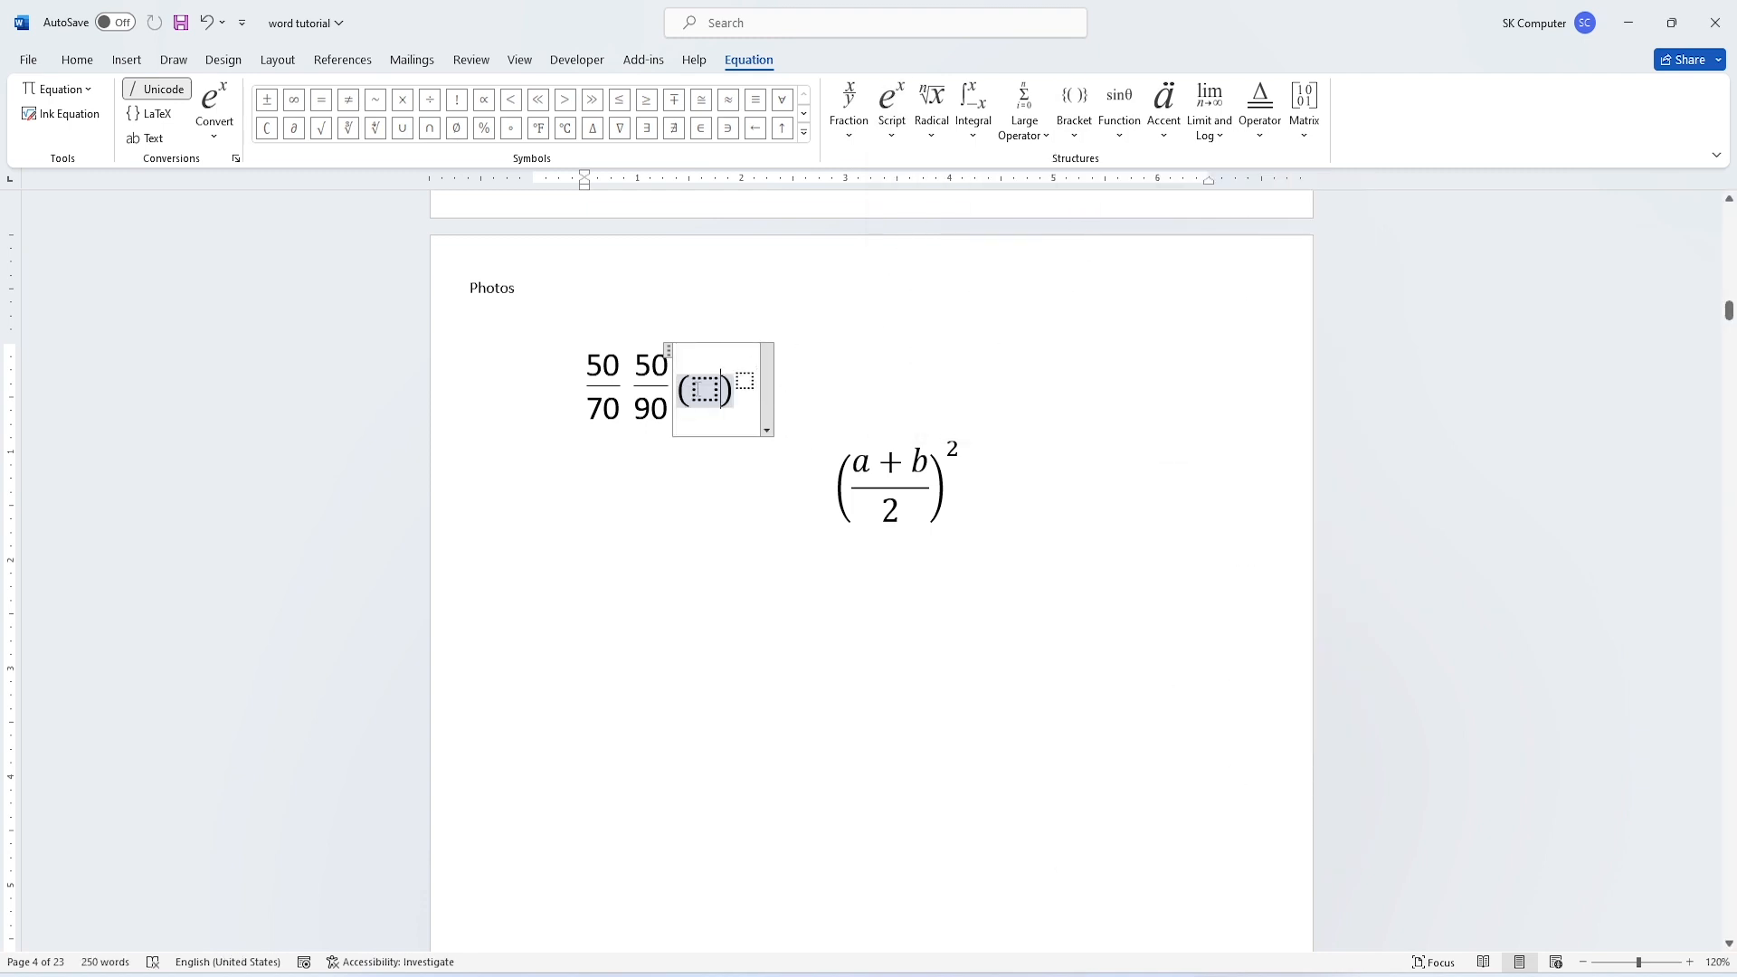
type("a+")
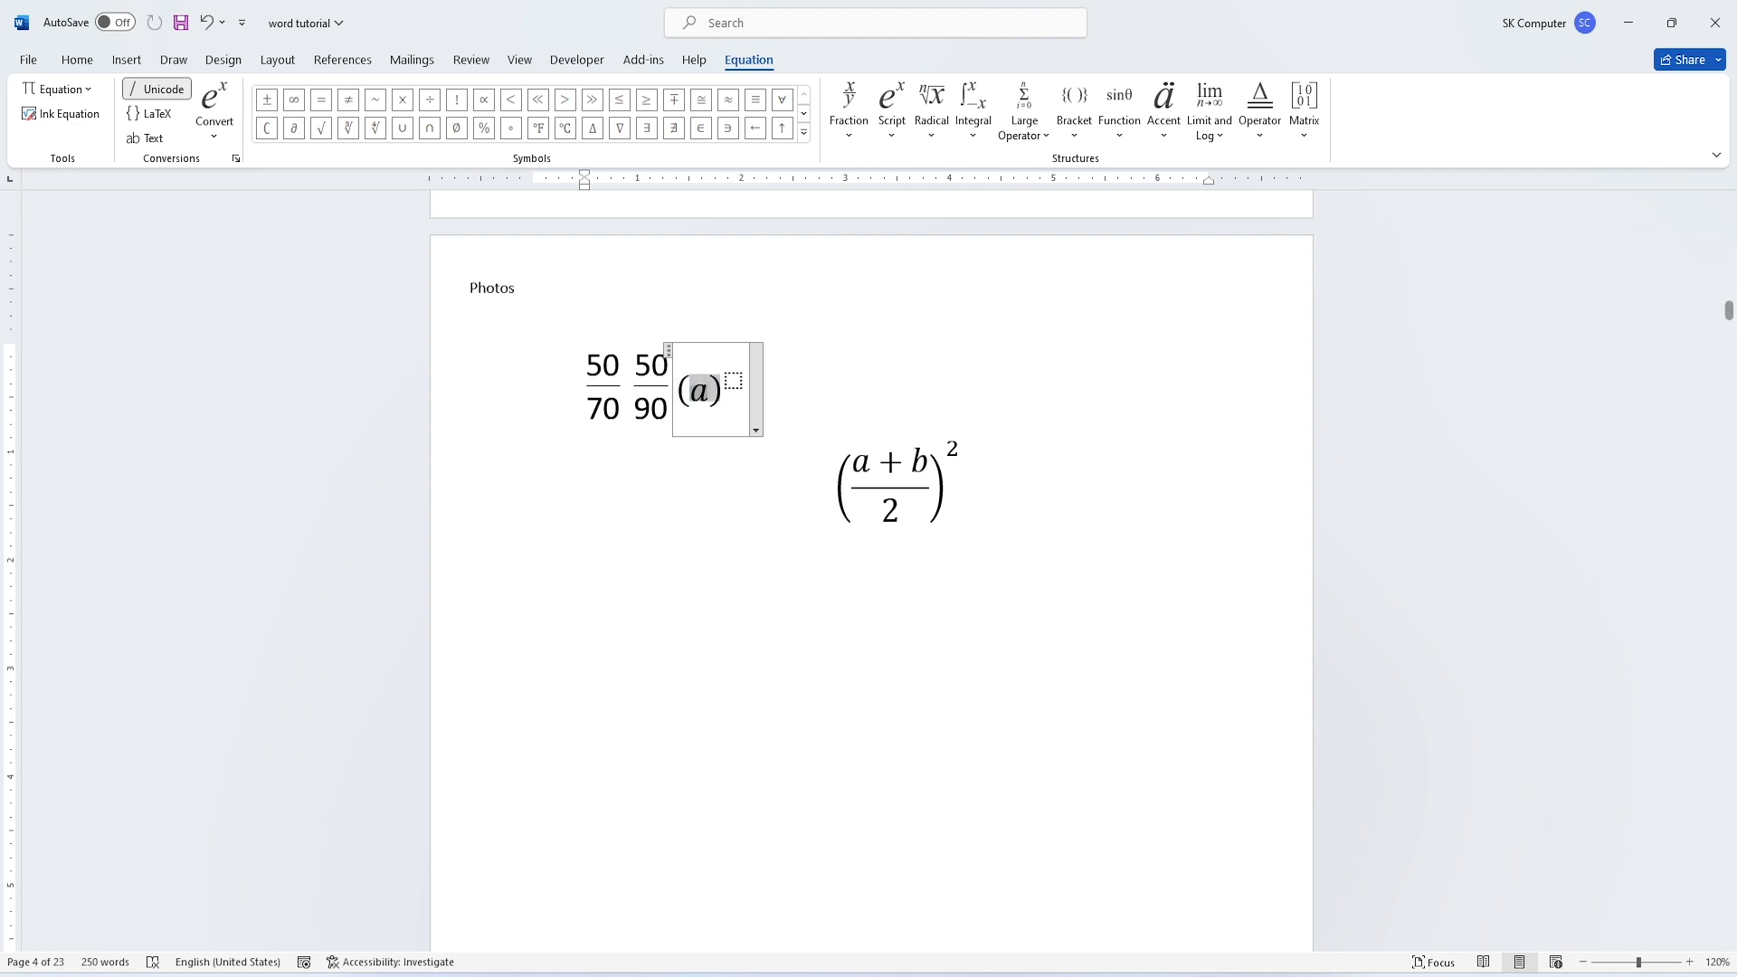